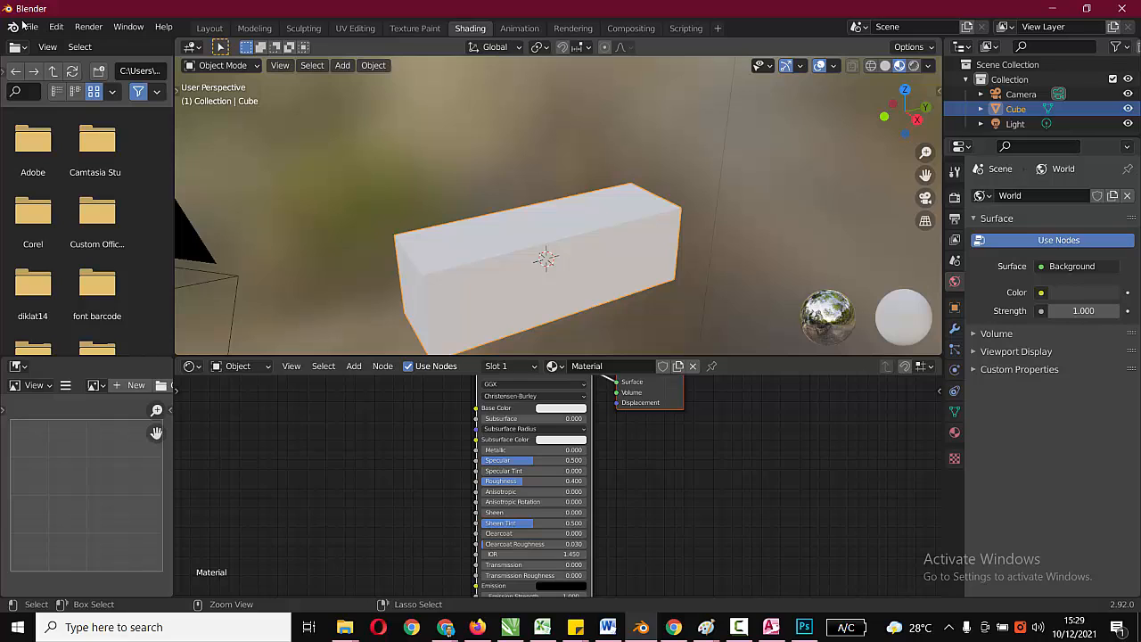
Switch to the Modeling workspace and activate the Move tool for the box.
{"action": "key", "text": "ctrl+Page_Up"}
{"action": "key", "text": "ctrl+Page_Up"}
{"action": "key", "text": "ctrl+Page_Up"}
{"action": "key", "text": "ctrl+Page_Up"}
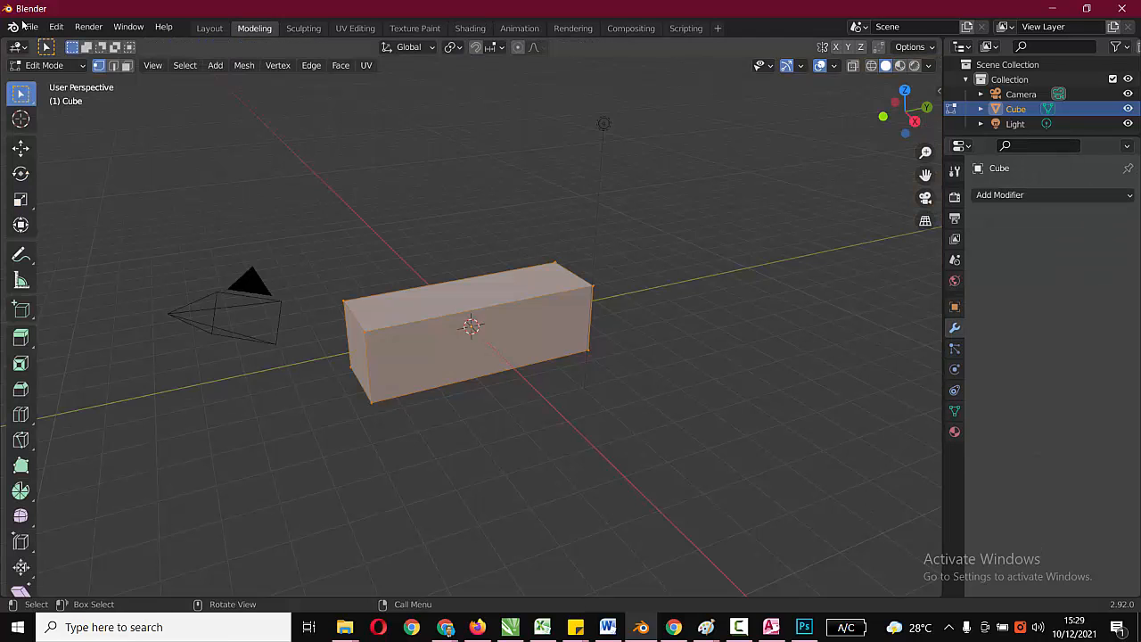
{"action": "scroll", "coordinate": [470, 326], "scroll_direction": "up", "scroll_amount": 3}
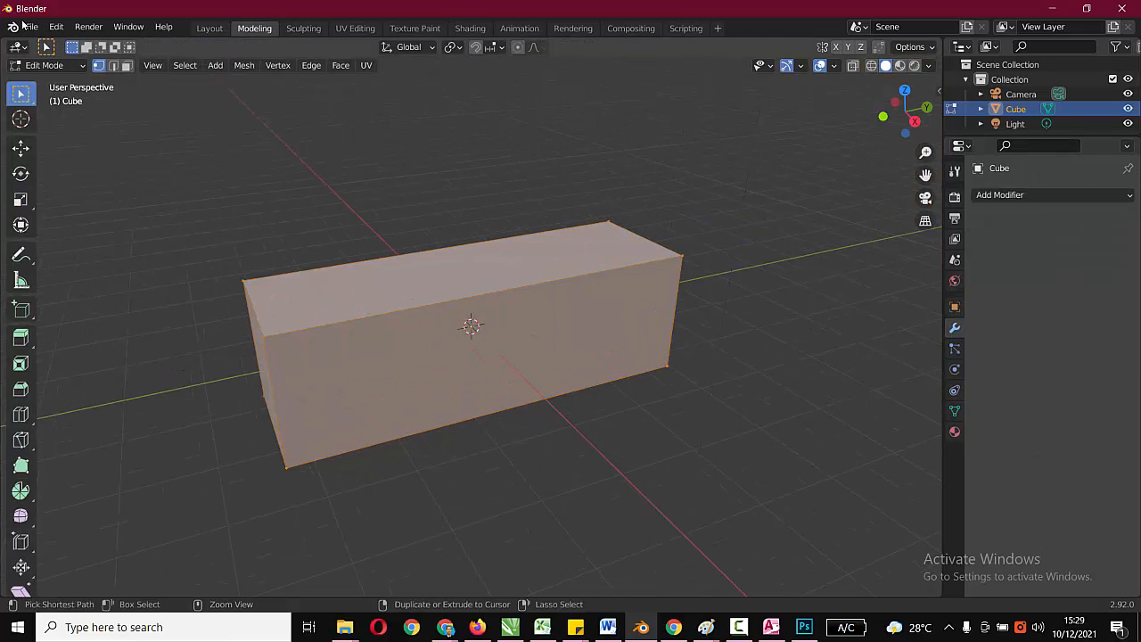
{"action": "key", "text": "shift+space"}
{"action": "key", "text": "g"}
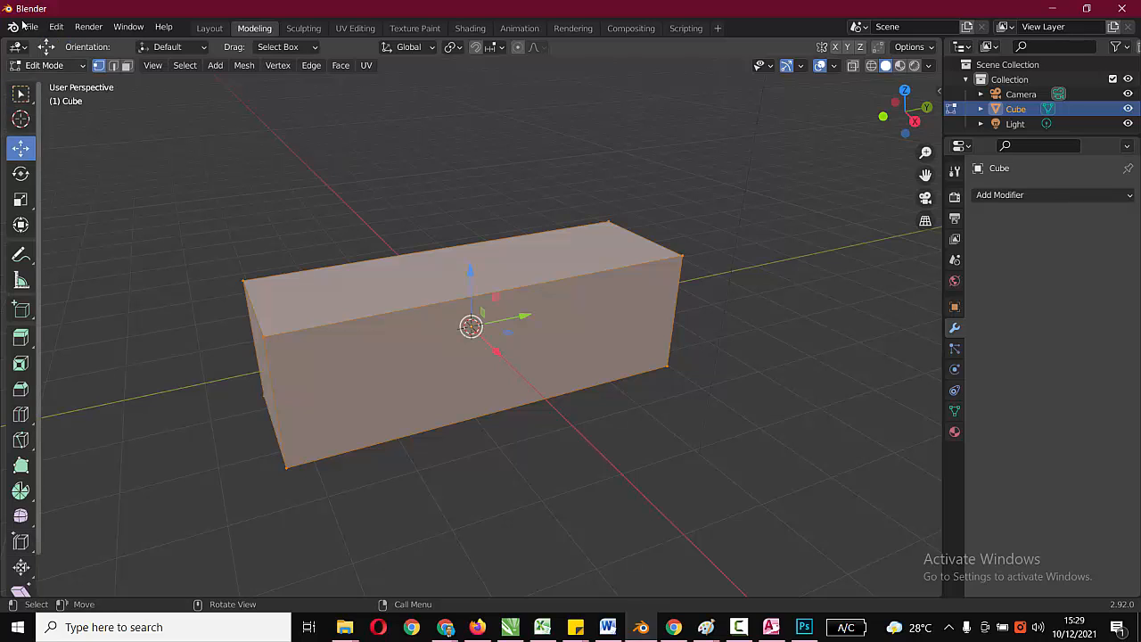
Put the box in Object Mode and apply its object transform.
{"action": "left_click", "coordinate": [48, 65]}
{"action": "left_click", "coordinate": [55, 81]}
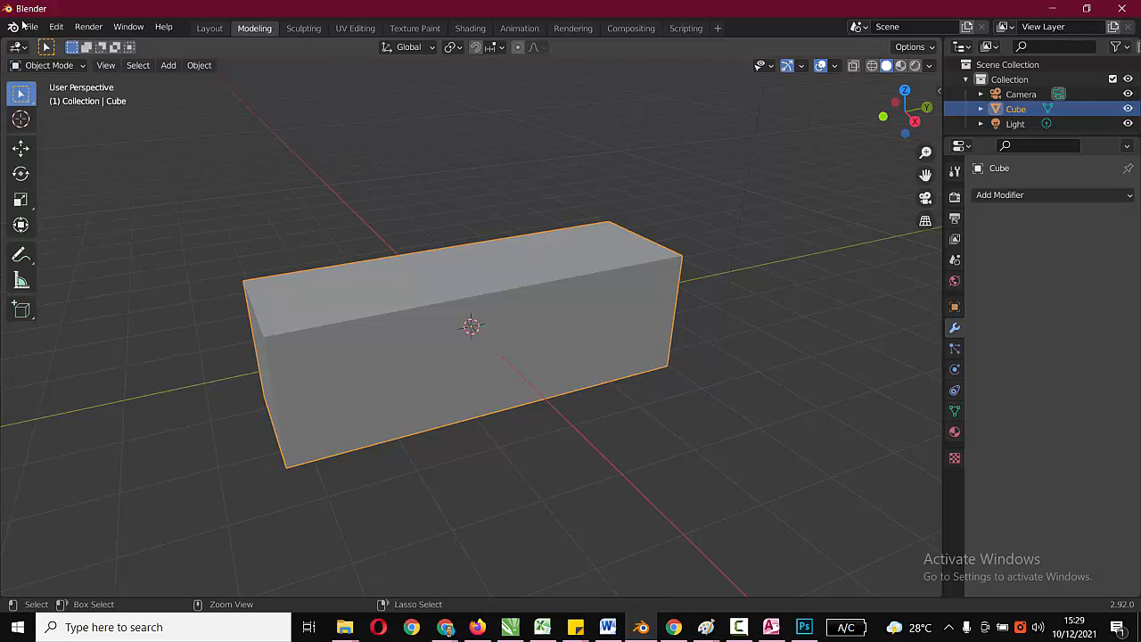
{"action": "key", "text": "ctrl+a"}
{"action": "left_click", "coordinate": [365, 290]}
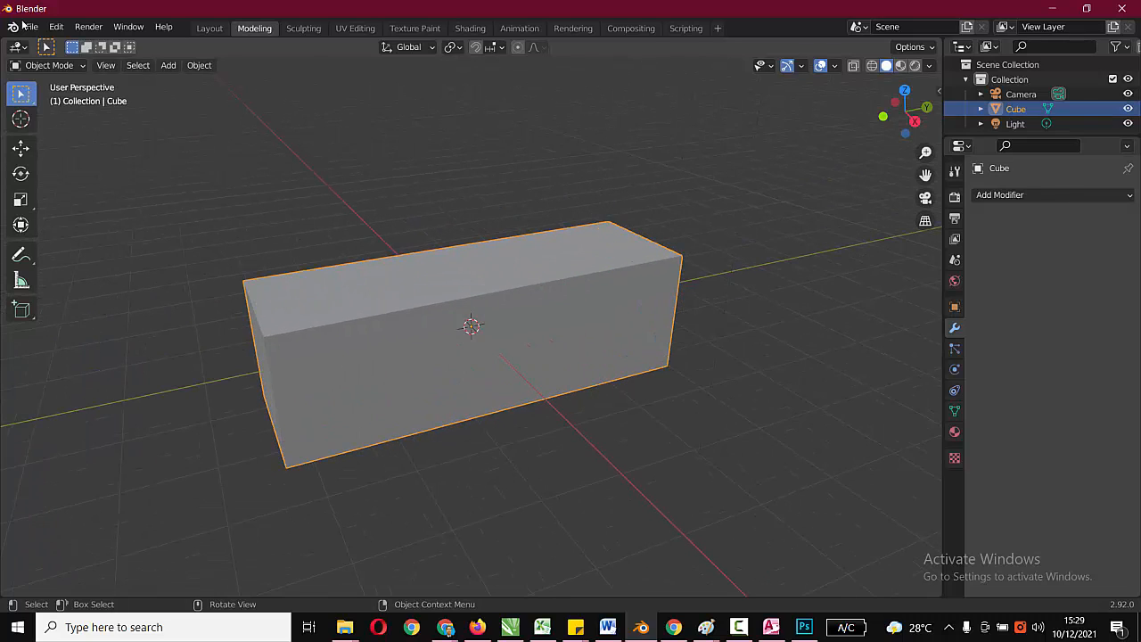
Add Graphic SAREWENGI.jpg from the Desktop folder as an image texture node to the box's material in the Shading workspace.
{"action": "left_click", "coordinate": [470, 27]}
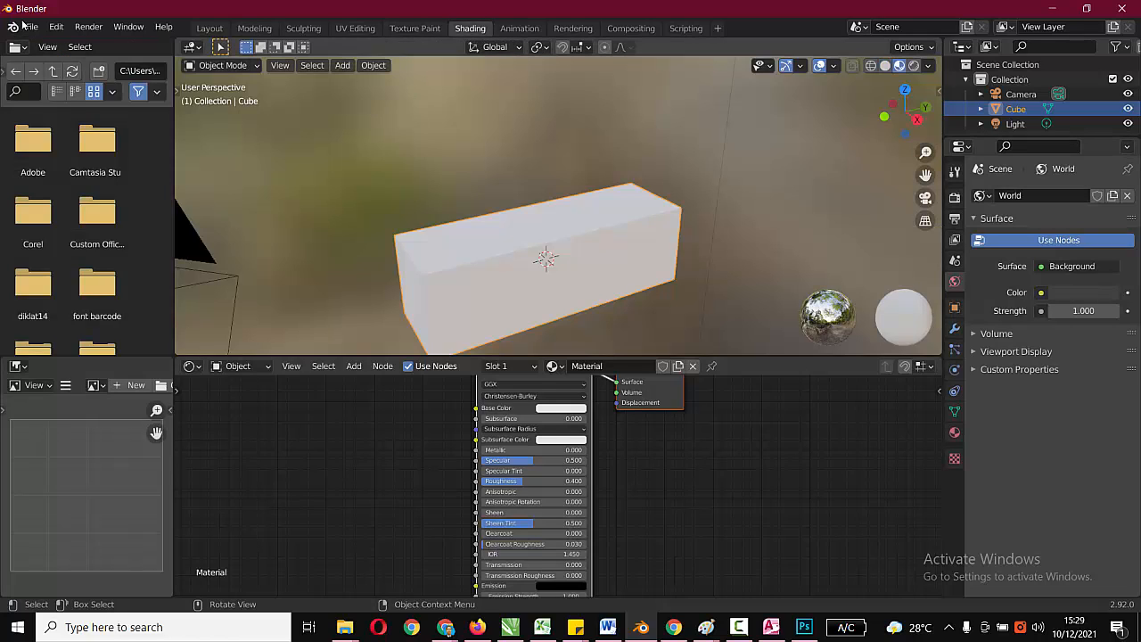
{"action": "scroll", "coordinate": [561, 487], "scroll_direction": "up", "scroll_amount": 1}
{"action": "scroll", "coordinate": [560, 486], "scroll_direction": "down", "scroll_amount": 5}
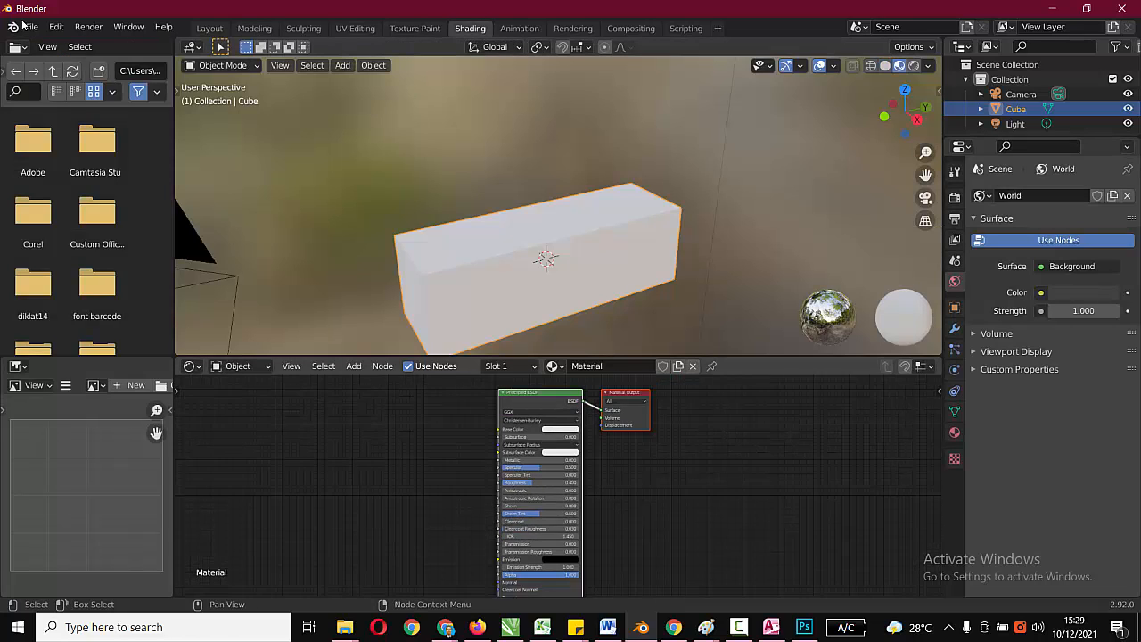
{"action": "scroll", "coordinate": [560, 486], "scroll_direction": "up", "scroll_amount": 2}
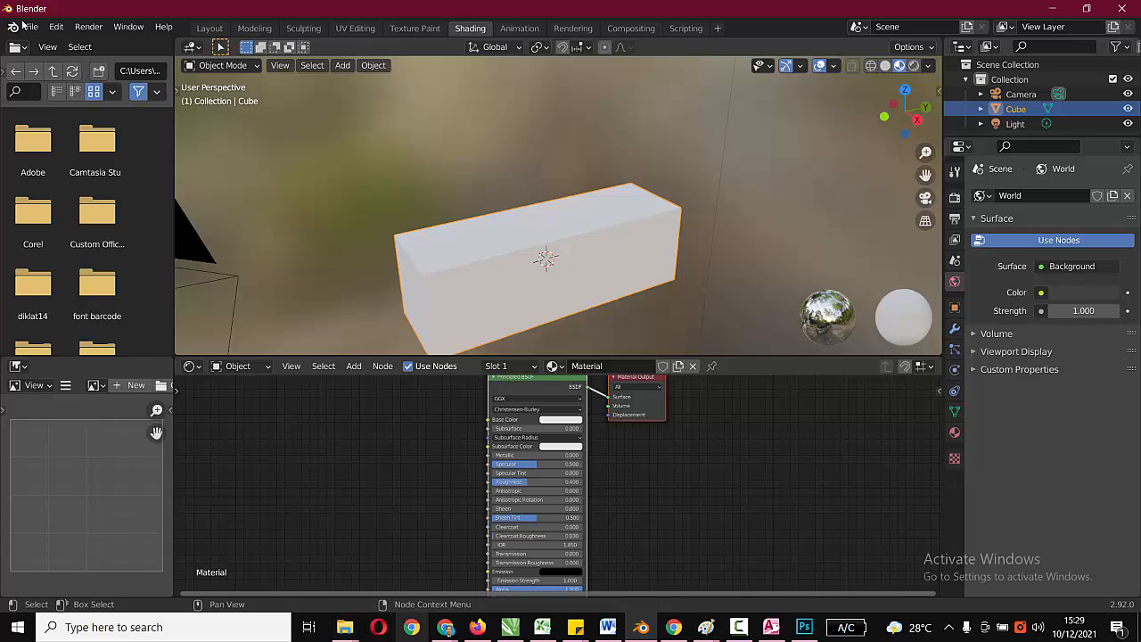
{"action": "left_click", "coordinate": [343, 627]}
{"action": "left_click", "coordinate": [184, 551]}
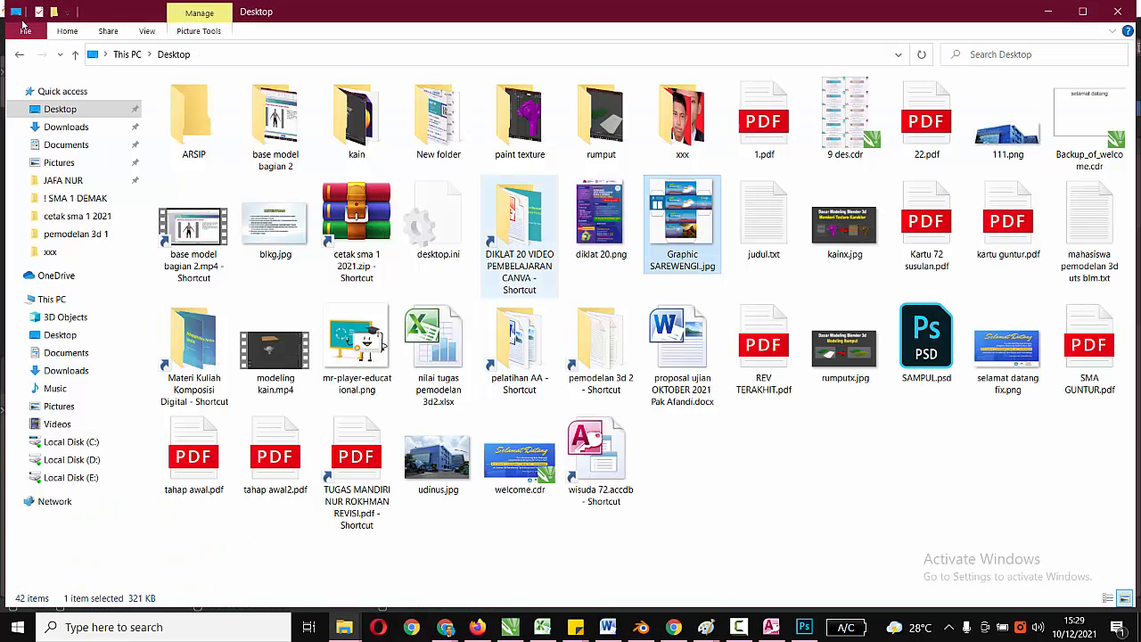
{"action": "mouse_move", "coordinate": [682, 223]}
{"action": "left_mouse_down"}
{"action": "mouse_move", "coordinate": [641, 626]}
{"action": "mouse_move", "coordinate": [642, 584]}
{"action": "mouse_move", "coordinate": [374, 459]}
{"action": "mouse_move", "coordinate": [357, 438]}
{"action": "mouse_move", "coordinate": [456, 433]}
{"action": "left_mouse_up"}
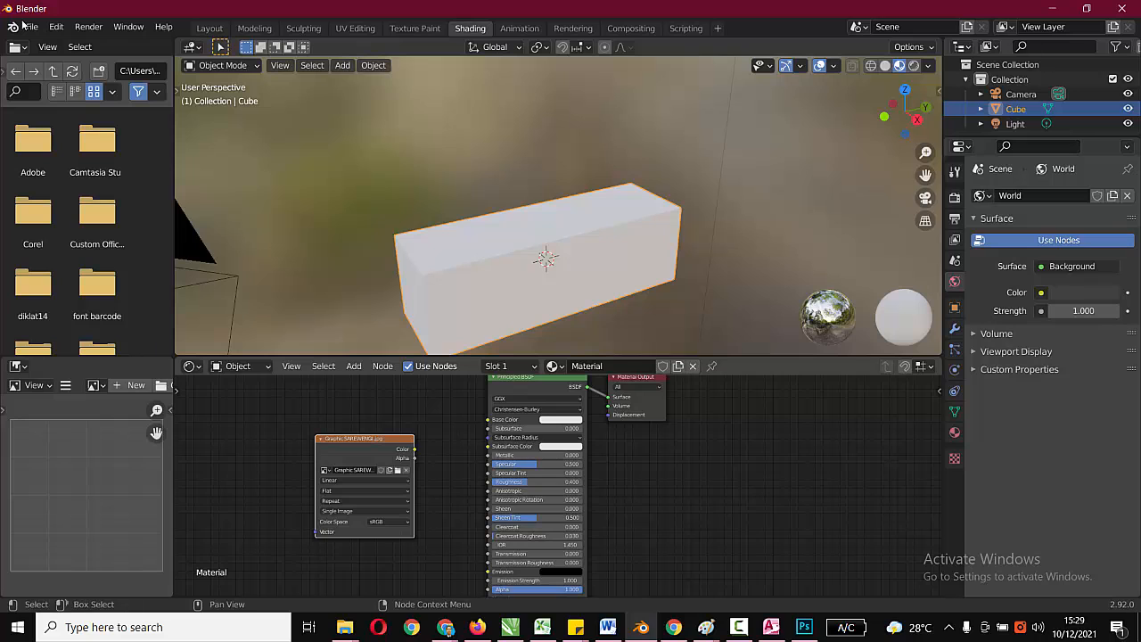
Link the Color output of the Graphic SAREWENGI.jpg node to the Principled BSDF's Base Color.
{"action": "scroll", "coordinate": [565, 486], "scroll_direction": "up", "scroll_amount": 3}
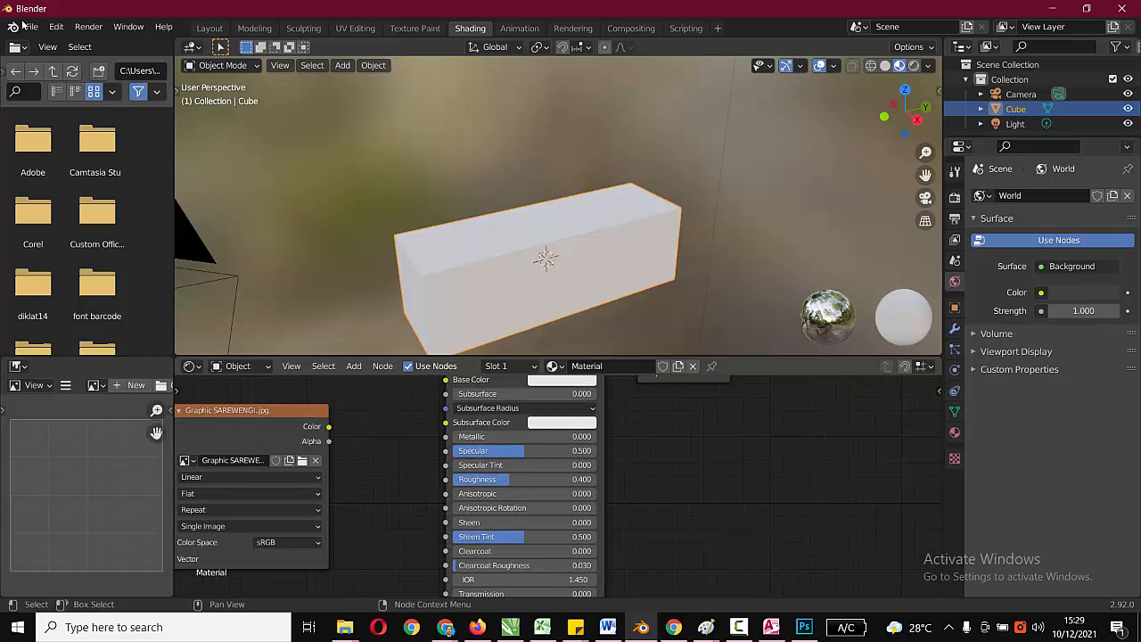
{"action": "scroll", "coordinate": [557, 473], "scroll_direction": "down", "scroll_amount": 1}
{"action": "middle_click_drag", "start_coordinate": [557, 472], "coordinate": [560, 512]}
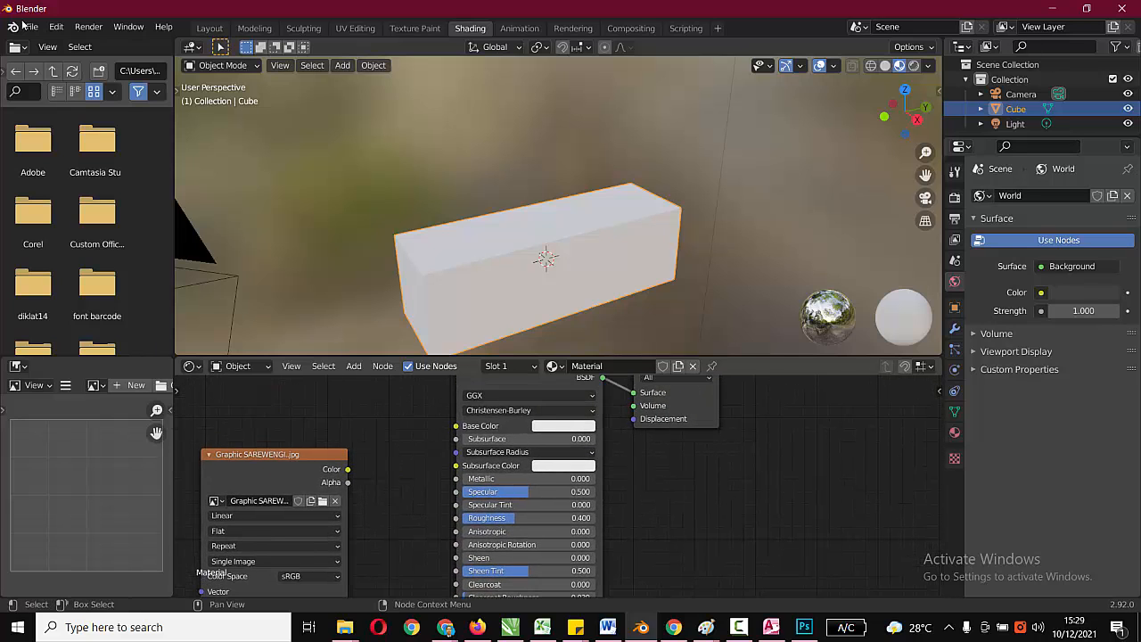
{"action": "left_click_drag", "start_coordinate": [347, 469], "coordinate": [455, 426]}
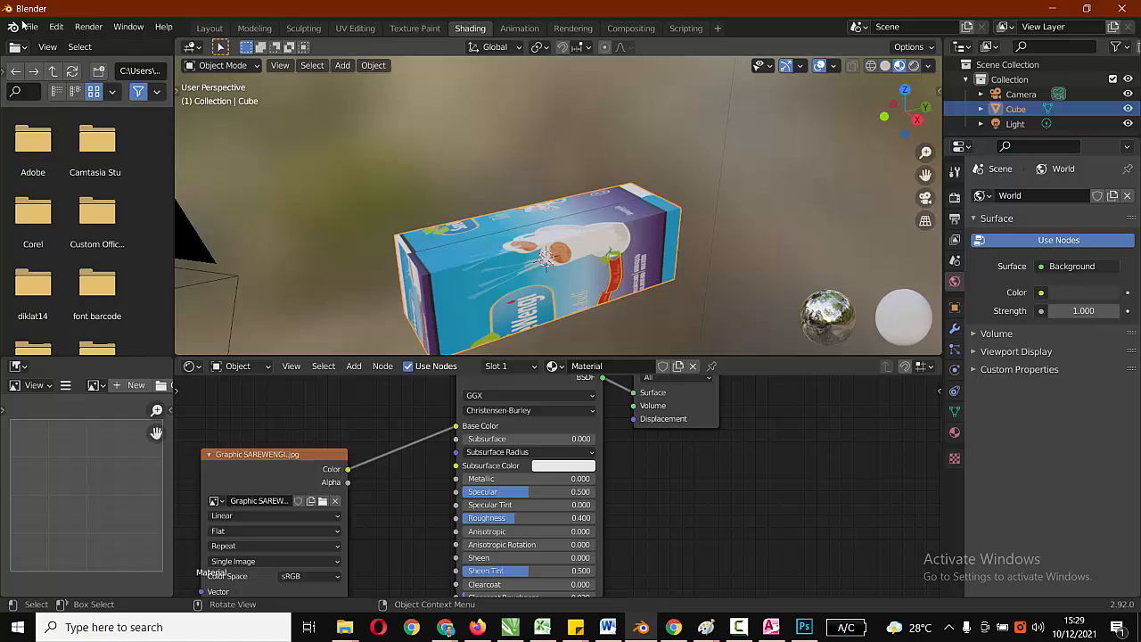
{"action": "left_click_drag", "start_coordinate": [925, 176], "coordinate": [931, 109]}
{"action": "scroll", "coordinate": [558, 205], "scroll_direction": "down", "scroll_amount": 8}
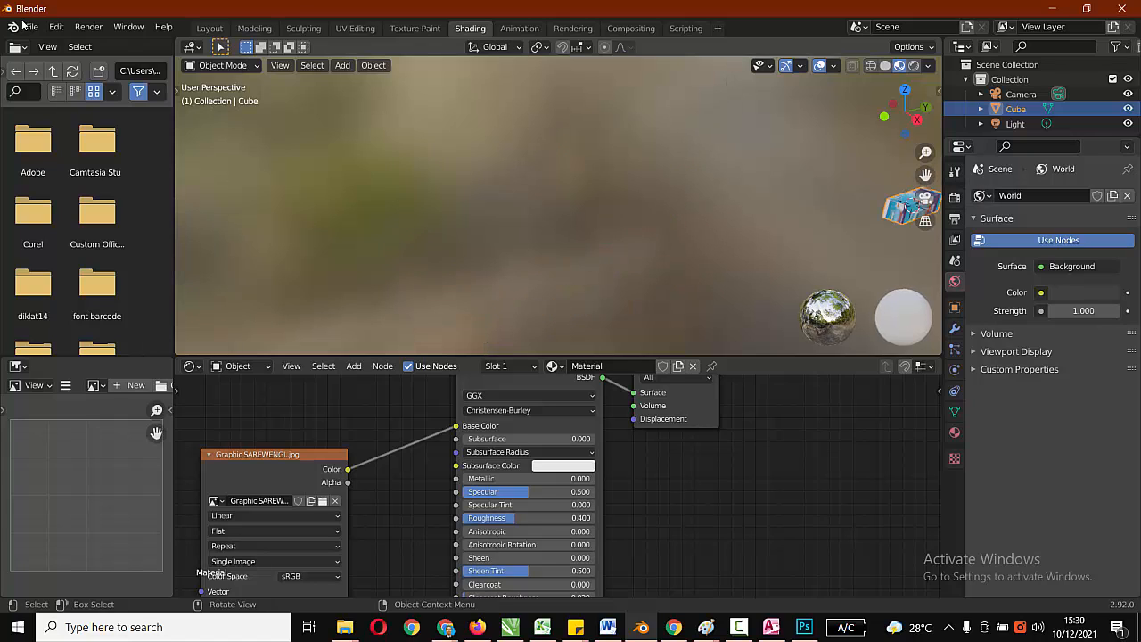
{"action": "scroll", "coordinate": [558, 205], "scroll_direction": "up", "scroll_amount": 5}
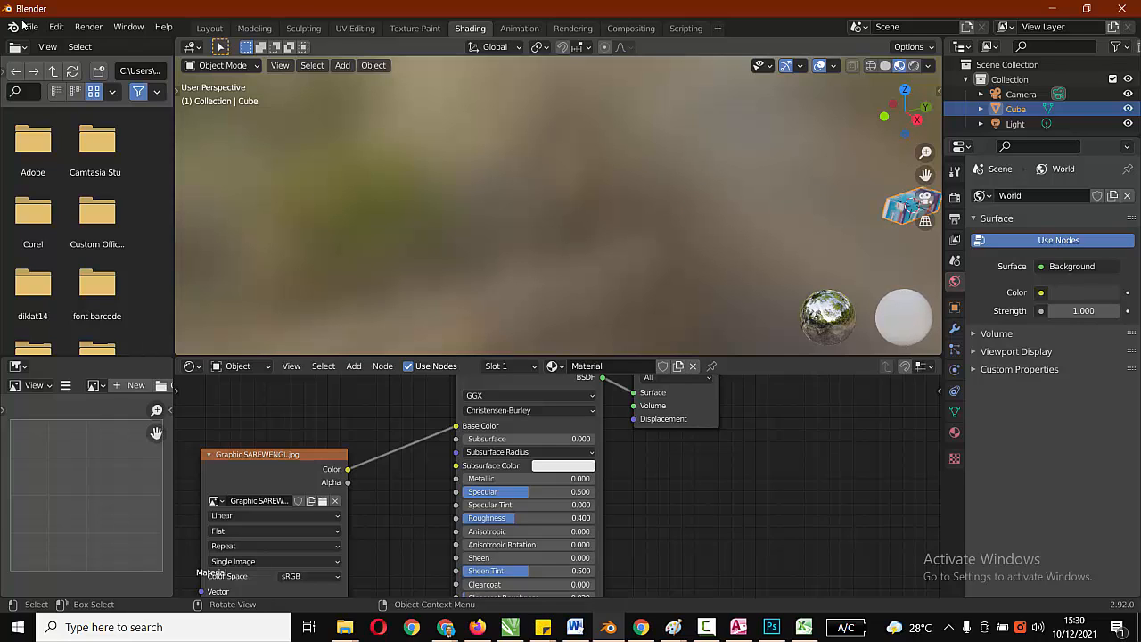
{"action": "left_click_drag", "start_coordinate": [925, 175], "coordinate": [578, 190]}
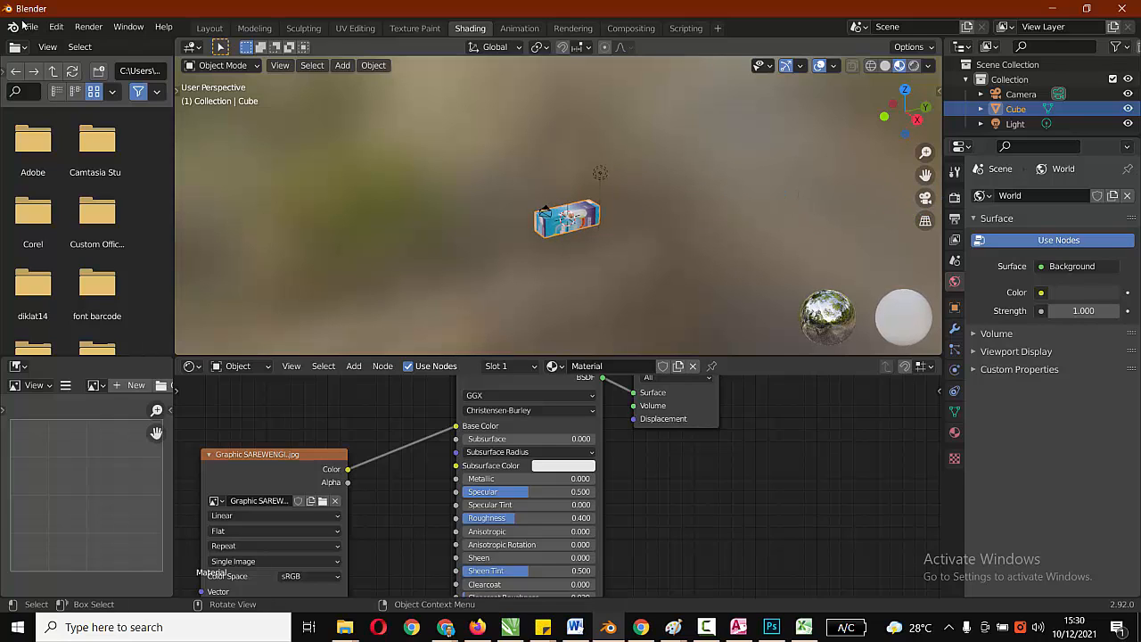
{"action": "scroll", "coordinate": [558, 205], "scroll_direction": "up", "scroll_amount": 7}
{"action": "scroll", "coordinate": [558, 205], "scroll_direction": "up", "scroll_amount": 3}
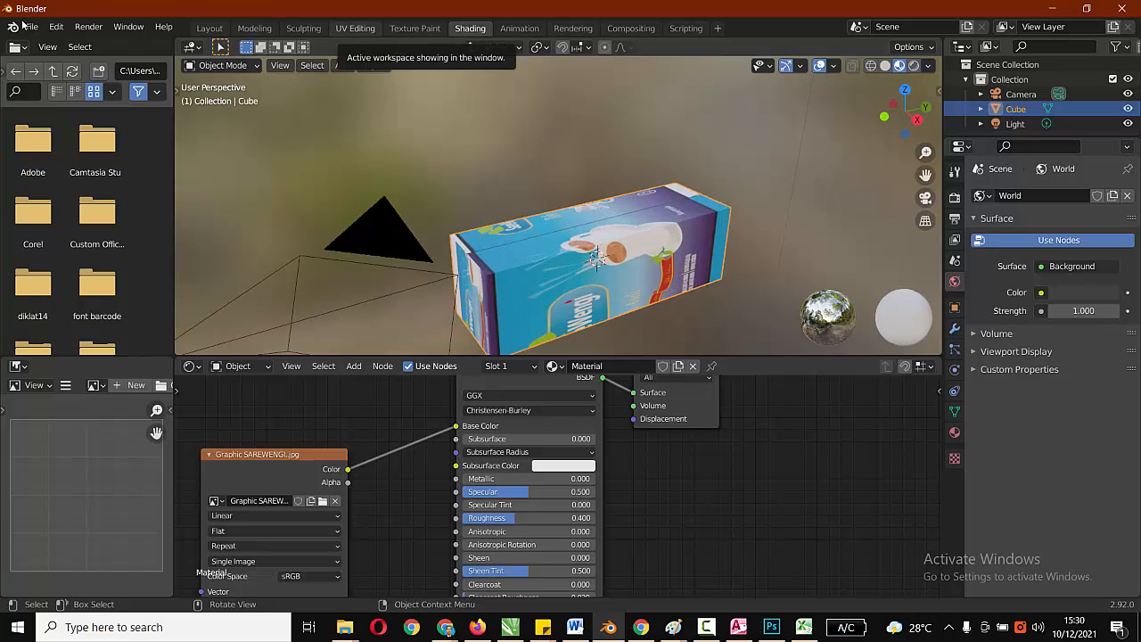
Go to the UV Editing workspace and deselect all of the box's geometry.
{"action": "left_click", "coordinate": [355, 28]}
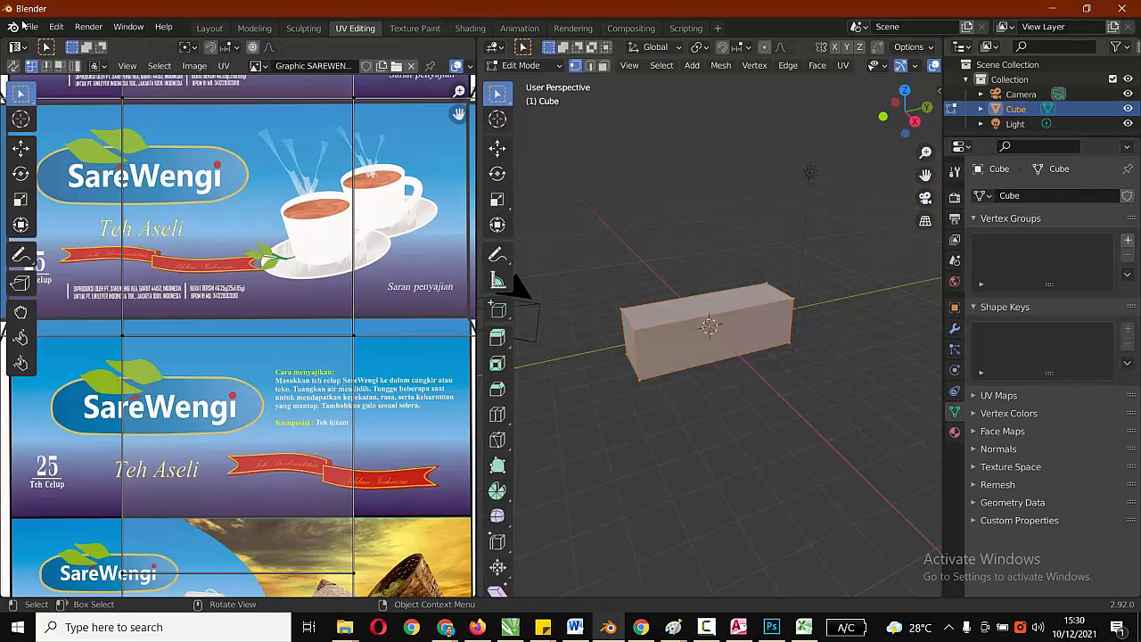
{"action": "scroll", "coordinate": [238, 335], "scroll_direction": "down", "scroll_amount": 5}
{"action": "scroll", "coordinate": [238, 336], "scroll_direction": "down", "scroll_amount": 1}
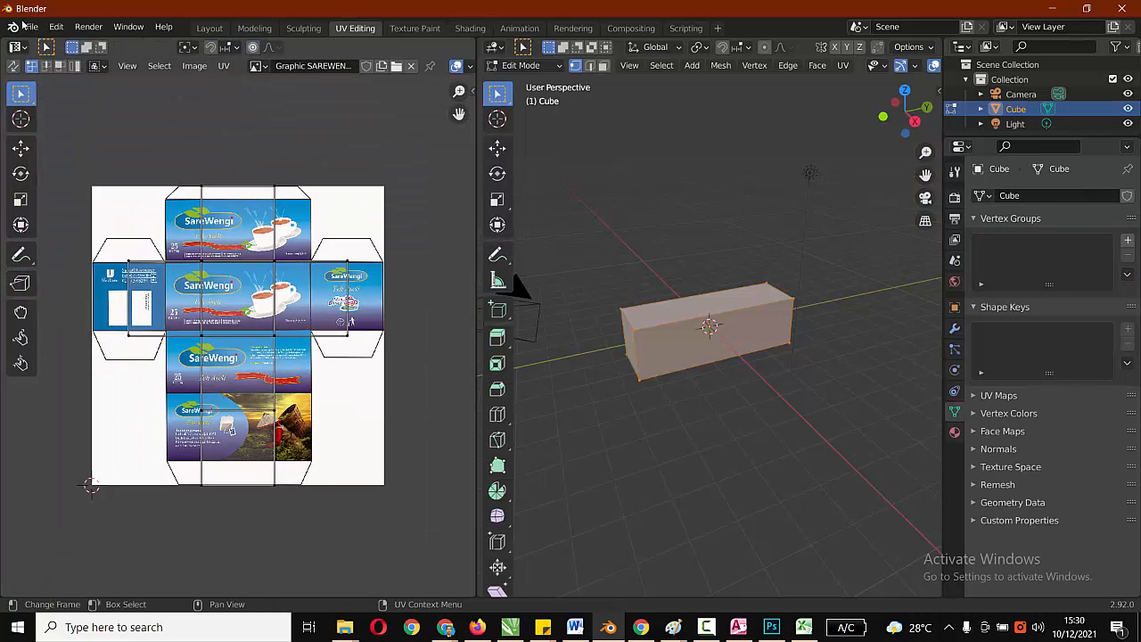
{"action": "scroll", "coordinate": [238, 335], "scroll_direction": "up", "scroll_amount": 2}
{"action": "scroll", "coordinate": [238, 335], "scroll_direction": "down", "scroll_amount": 1}
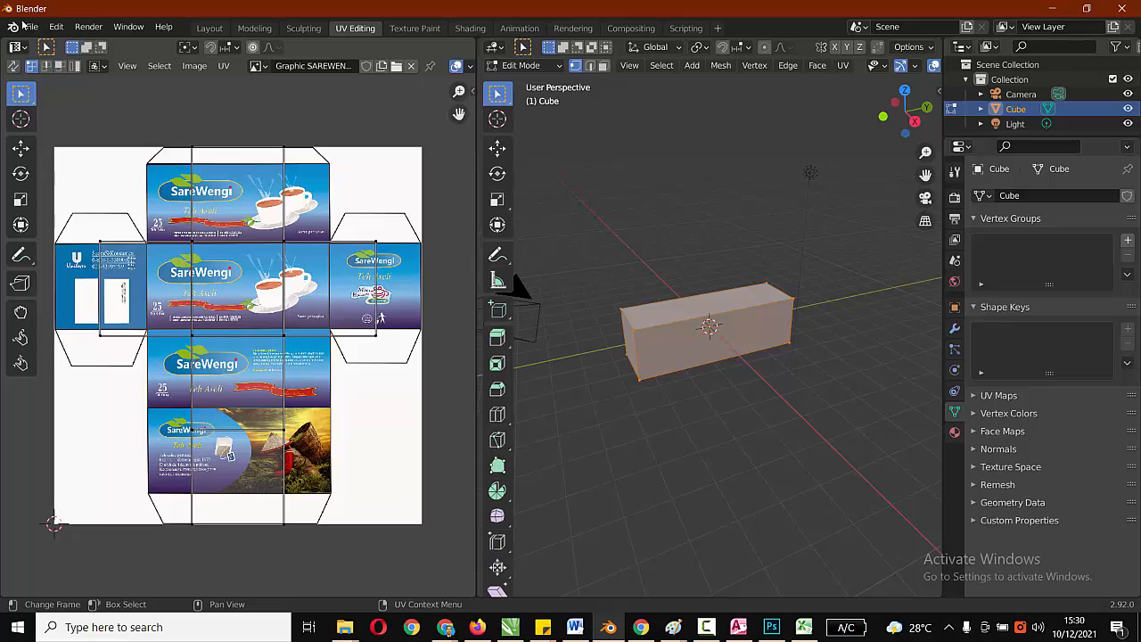
{"action": "left_click", "coordinate": [194, 66]}
{"action": "key", "text": "alt+a"}
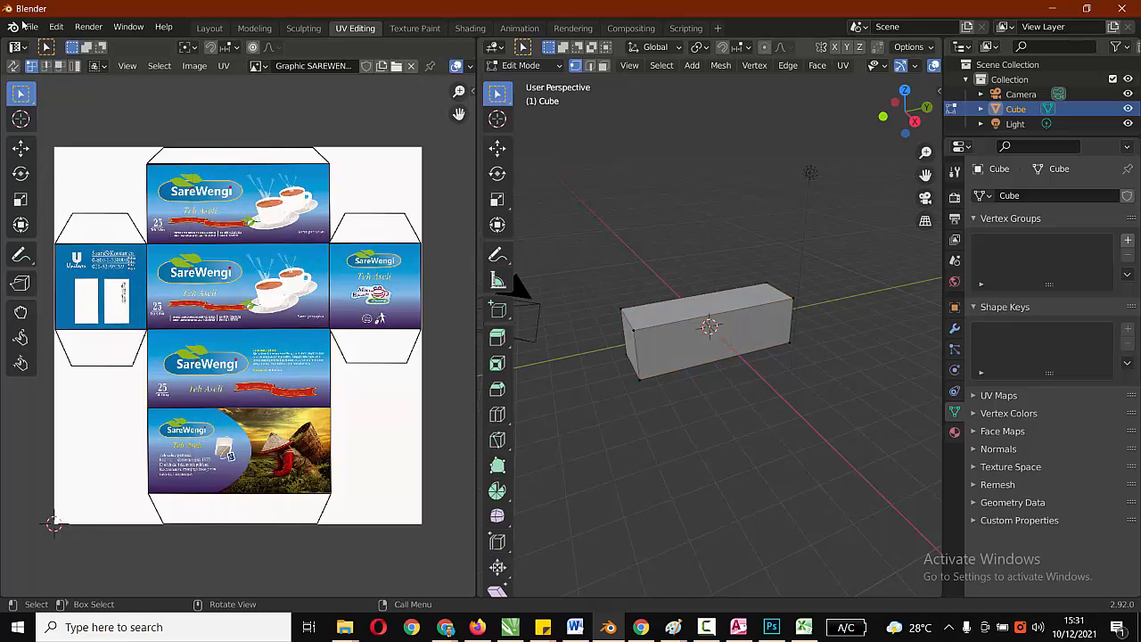
Select the box's long front face and move its left UV edge to the left border of the central SareWengi cups panel.
{"action": "scroll", "coordinate": [710, 327], "scroll_direction": "up", "scroll_amount": 2}
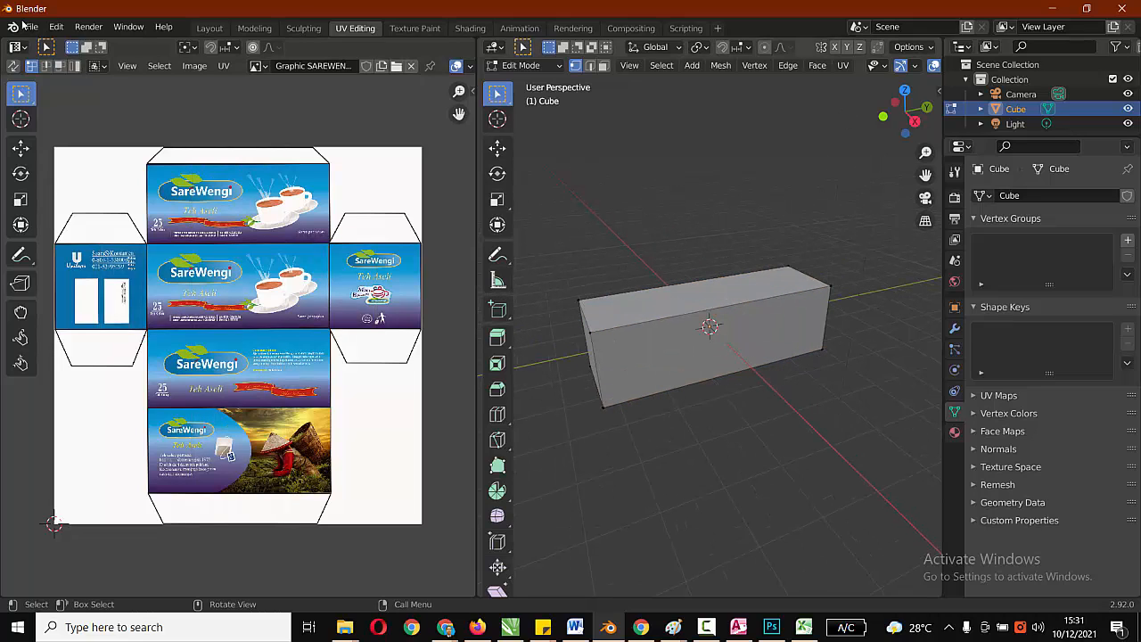
{"action": "key", "text": "3"}
{"action": "left_click", "coordinate": [710, 347]}
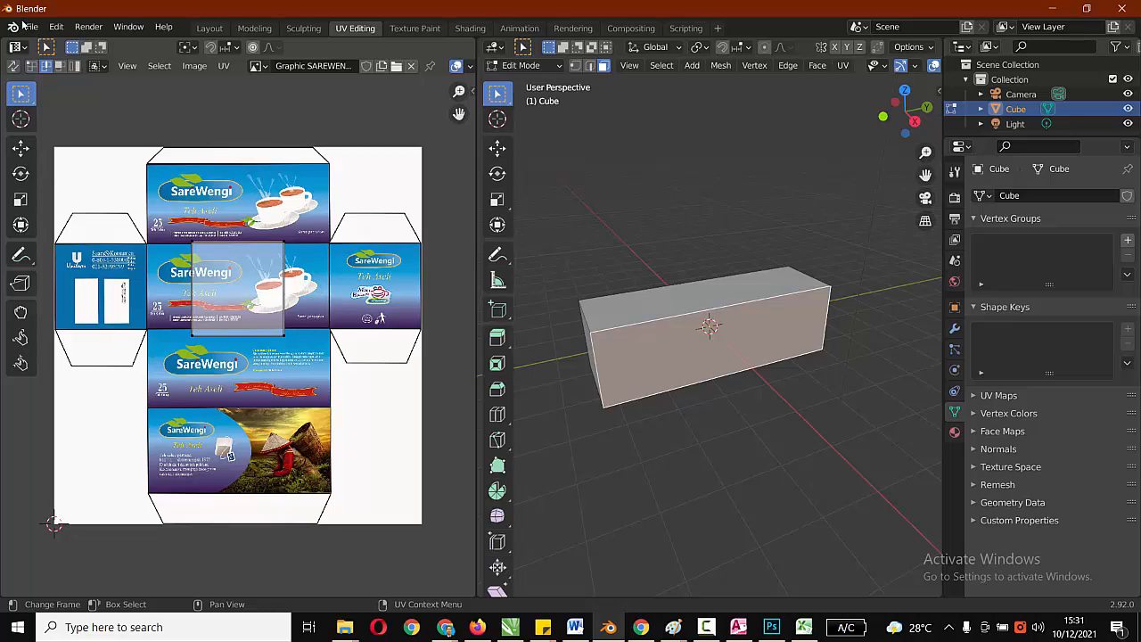
{"action": "left_click", "coordinate": [20, 148]}
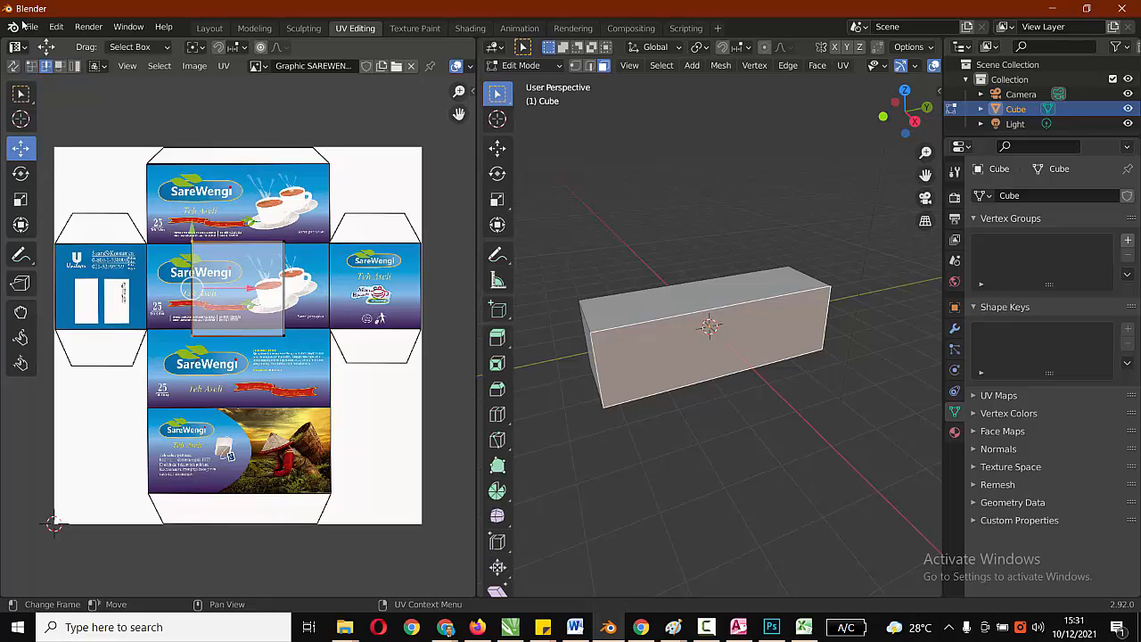
{"action": "left_click_drag", "start_coordinate": [251, 288], "coordinate": [208, 288]}
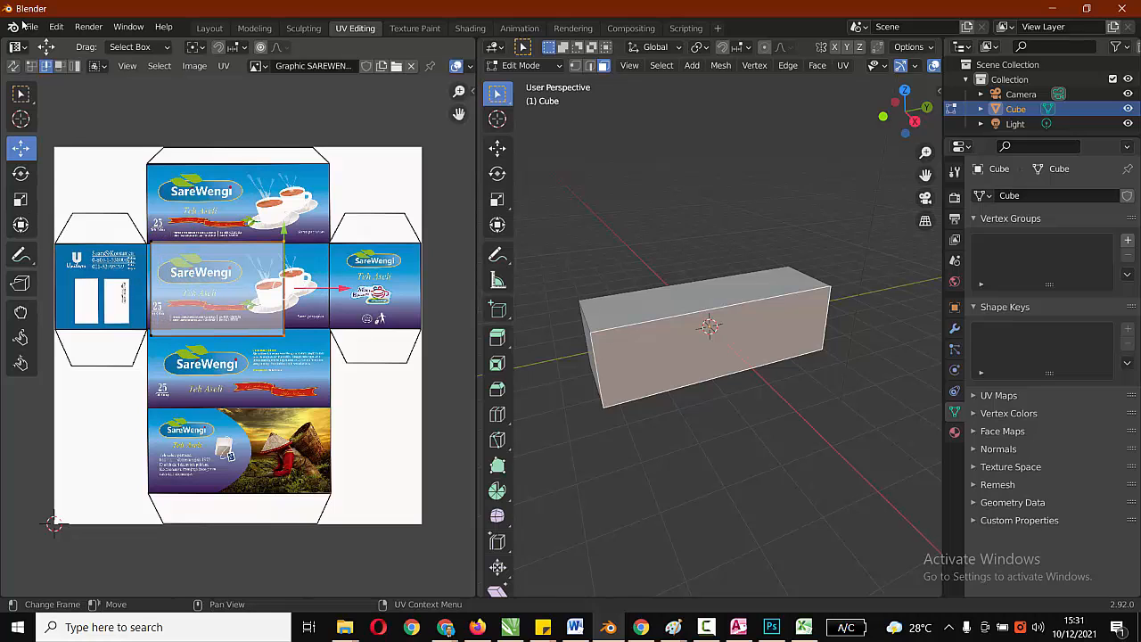
Move the face's right, upper and lower UV edges to the matching borders of the central SareWengi panel.
{"action": "key", "text": "g"}
{"action": "left_click", "coordinate": [23, 26]}
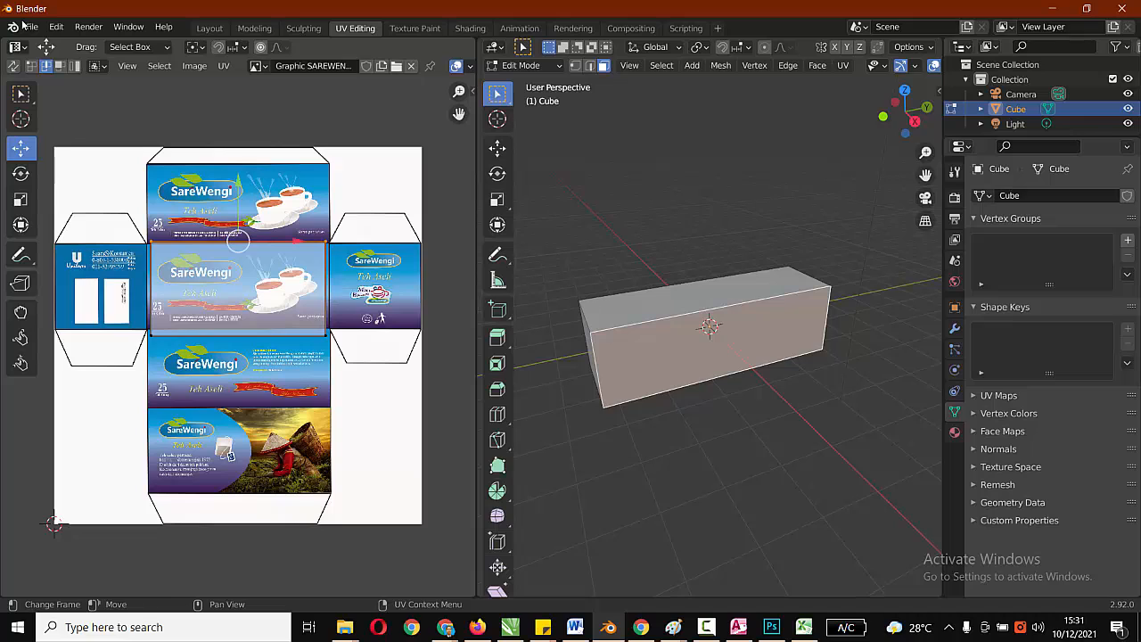
{"action": "key", "text": "g"}
{"action": "left_click", "coordinate": [23, 26]}
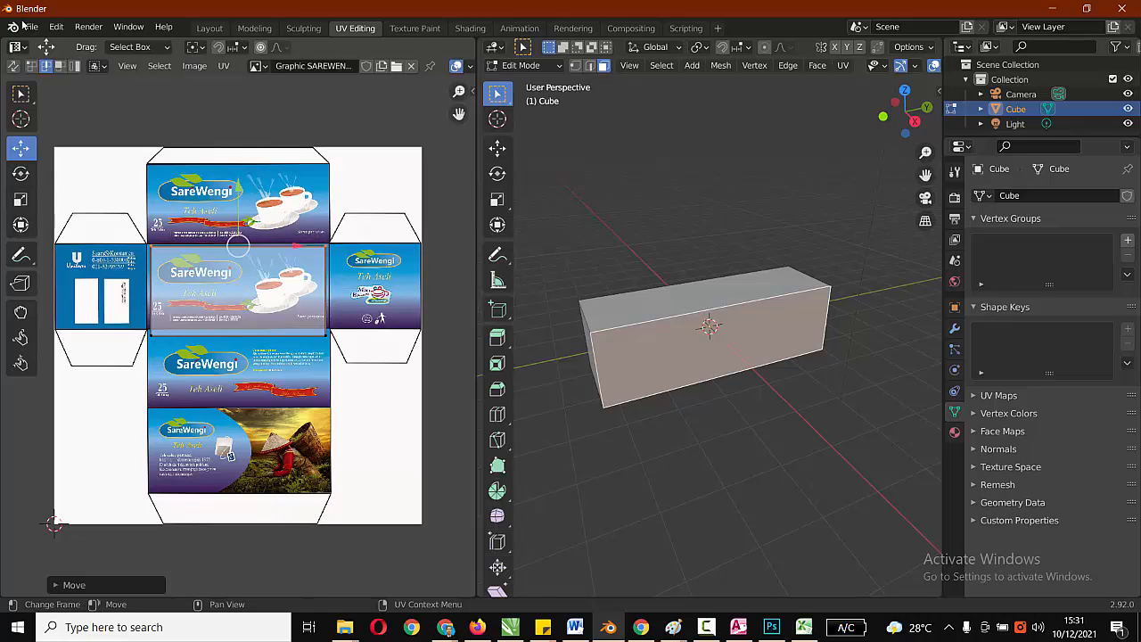
{"action": "key", "text": "g"}
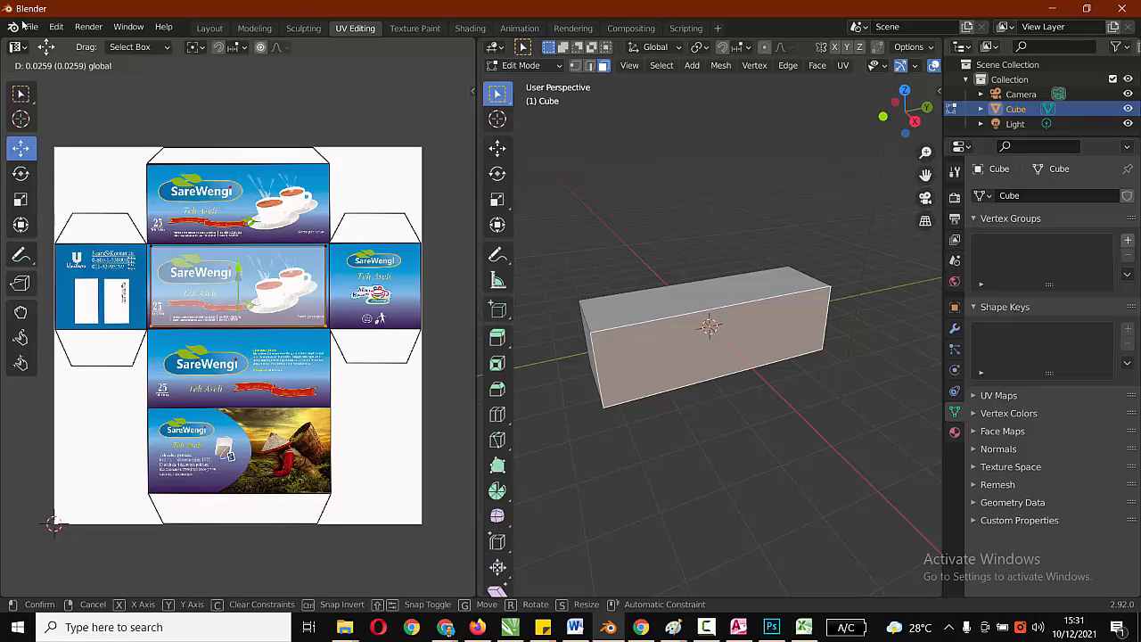
{"action": "left_click", "coordinate": [24, 25]}
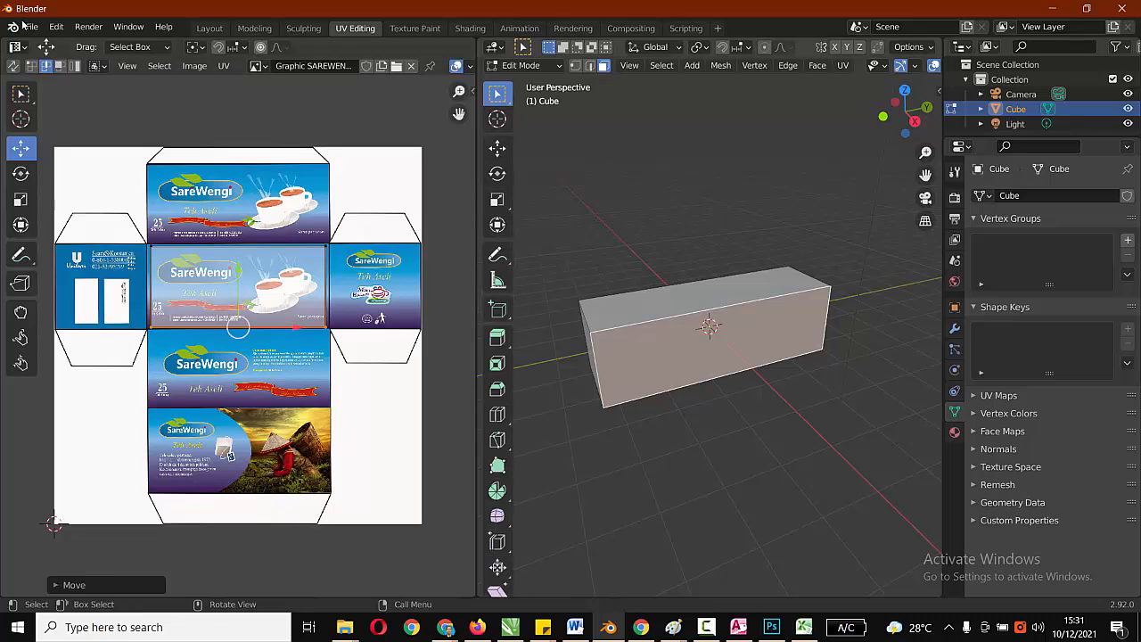
Widen the 3D viewport and display the box in Material Preview shading.
{"action": "left_click_drag", "start_coordinate": [478, 258], "coordinate": [376, 258]}
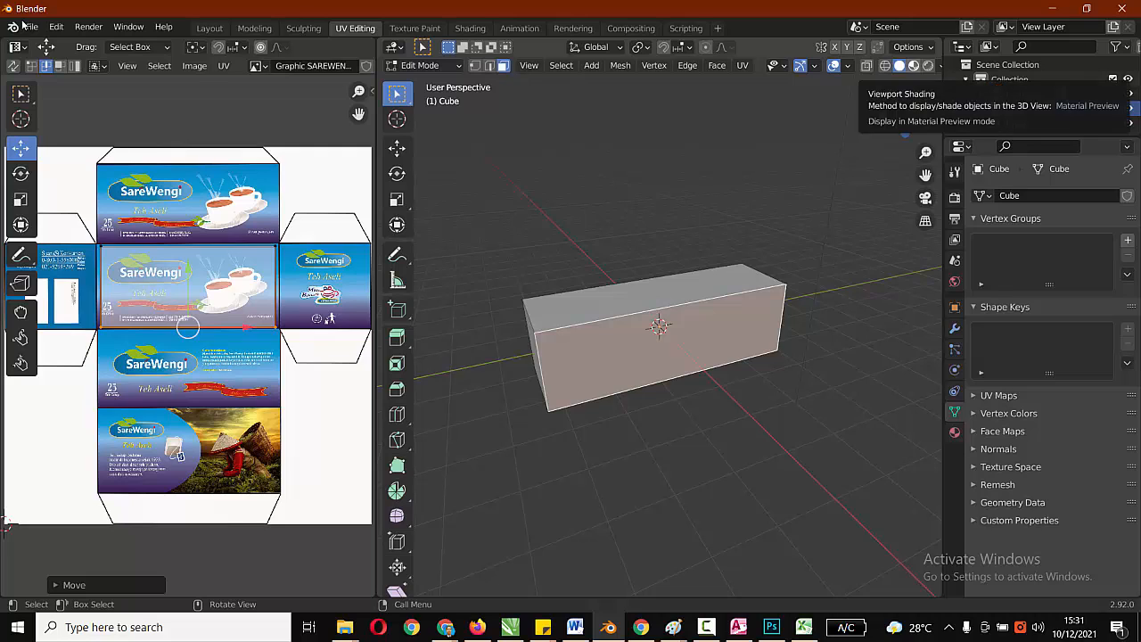
{"action": "left_click", "coordinate": [912, 65]}
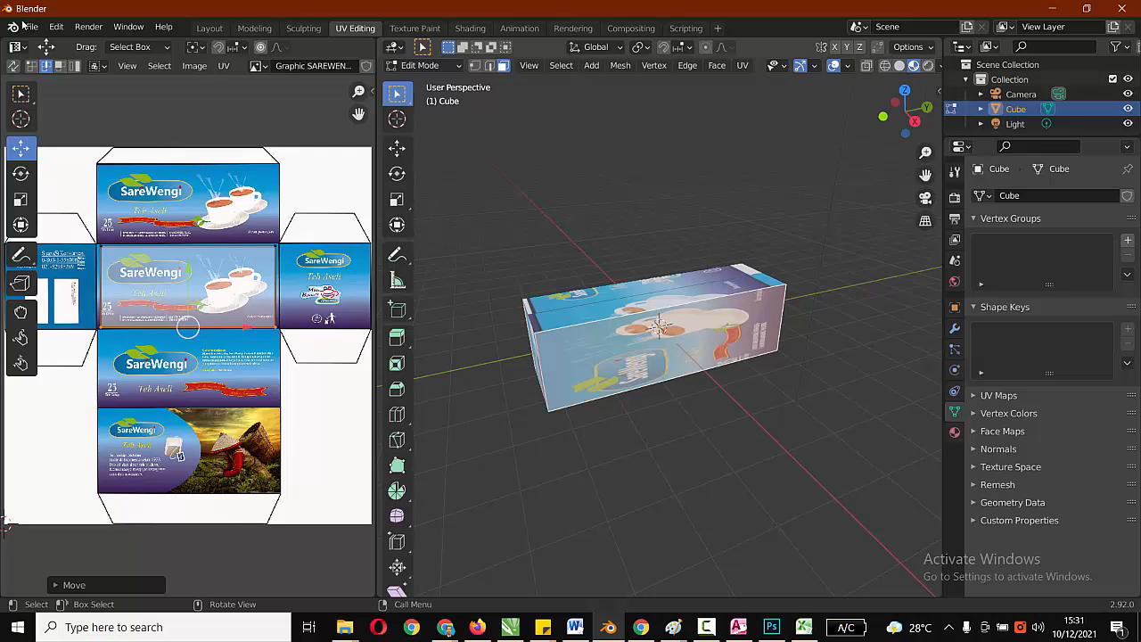
{"action": "scroll", "coordinate": [660, 330], "scroll_direction": "up", "scroll_amount": 2}
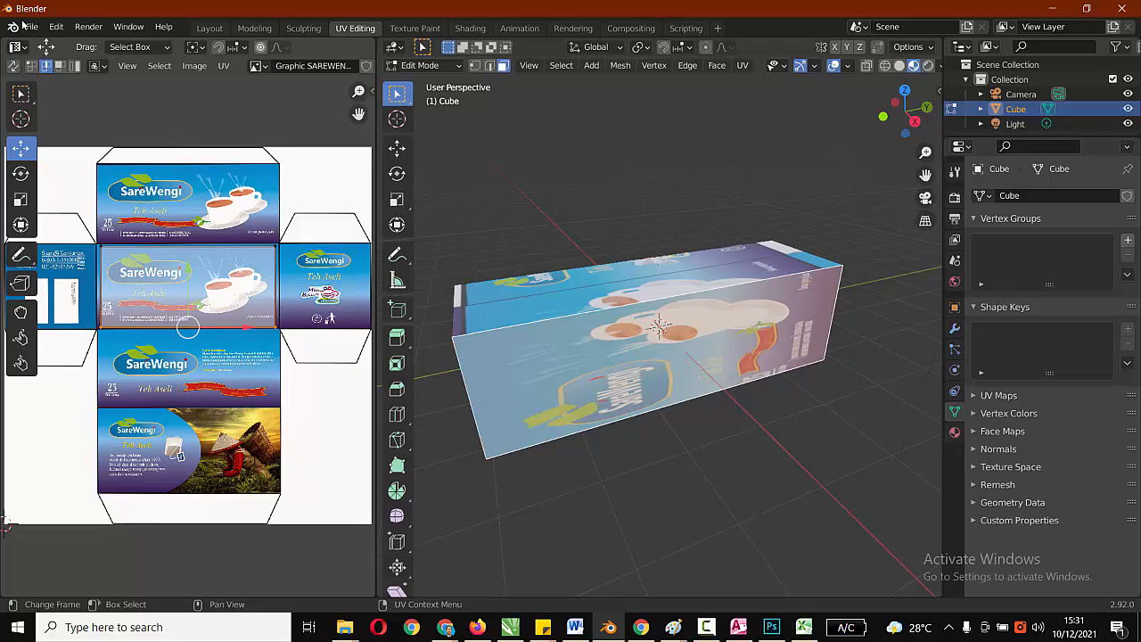
Move the front face's lower-right UV vertex near the panel's lower-left corner and its upper-right vertex to the lower-right corner.
{"action": "key", "text": "1"}
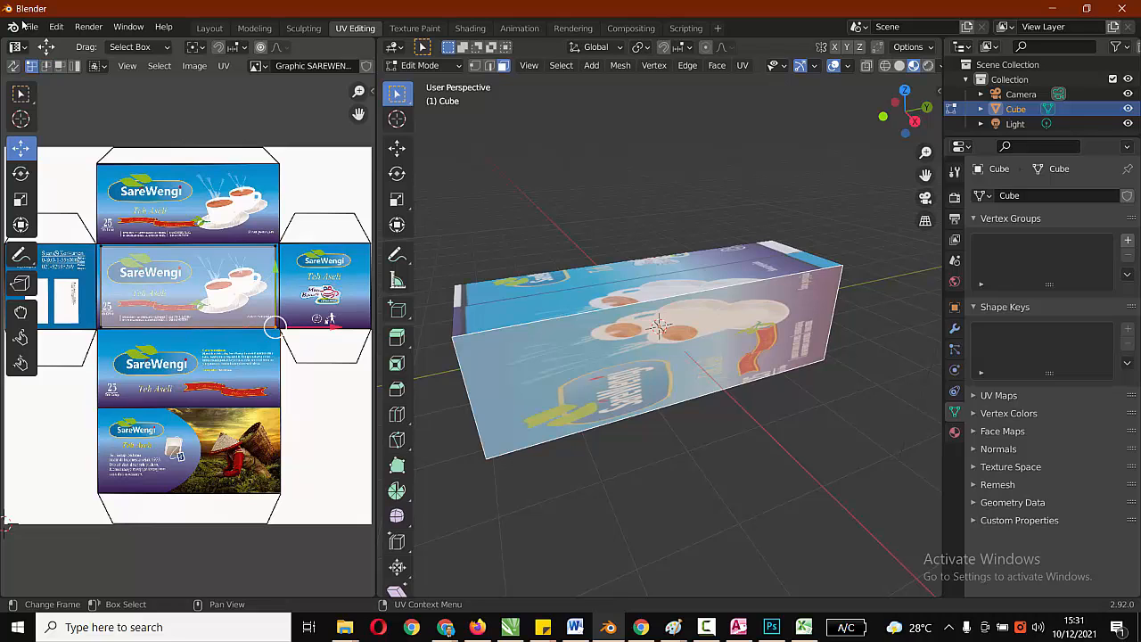
{"action": "key", "text": "g"}
{"action": "left_click_drag", "start_coordinate": [220, 327], "coordinate": [194, 327]}
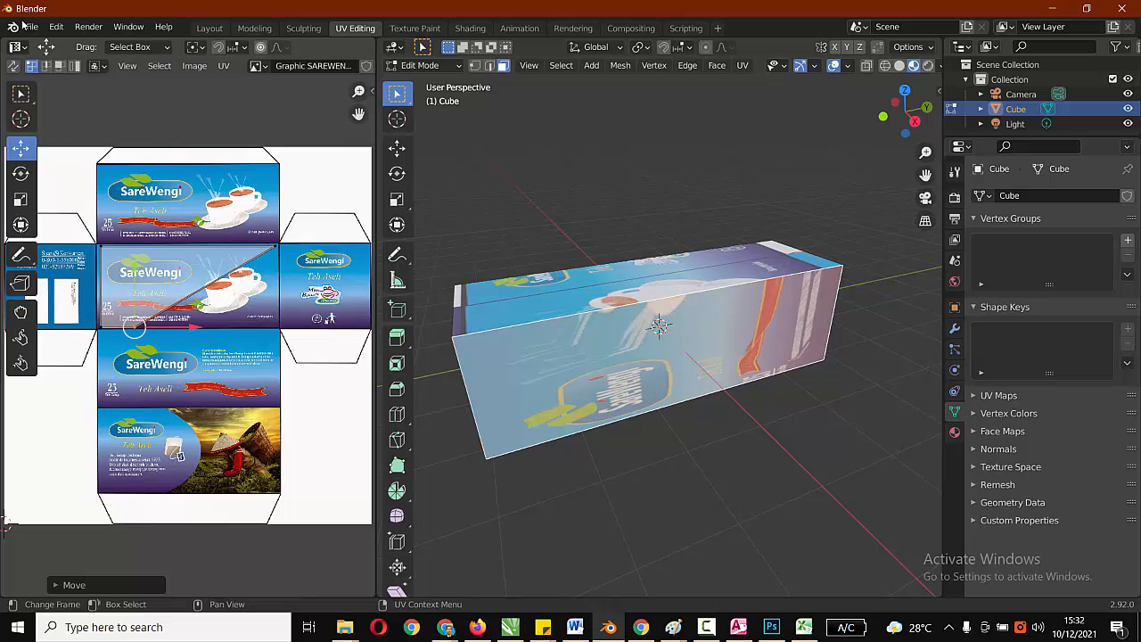
{"action": "key", "text": "g"}
{"action": "key", "text": "y"}
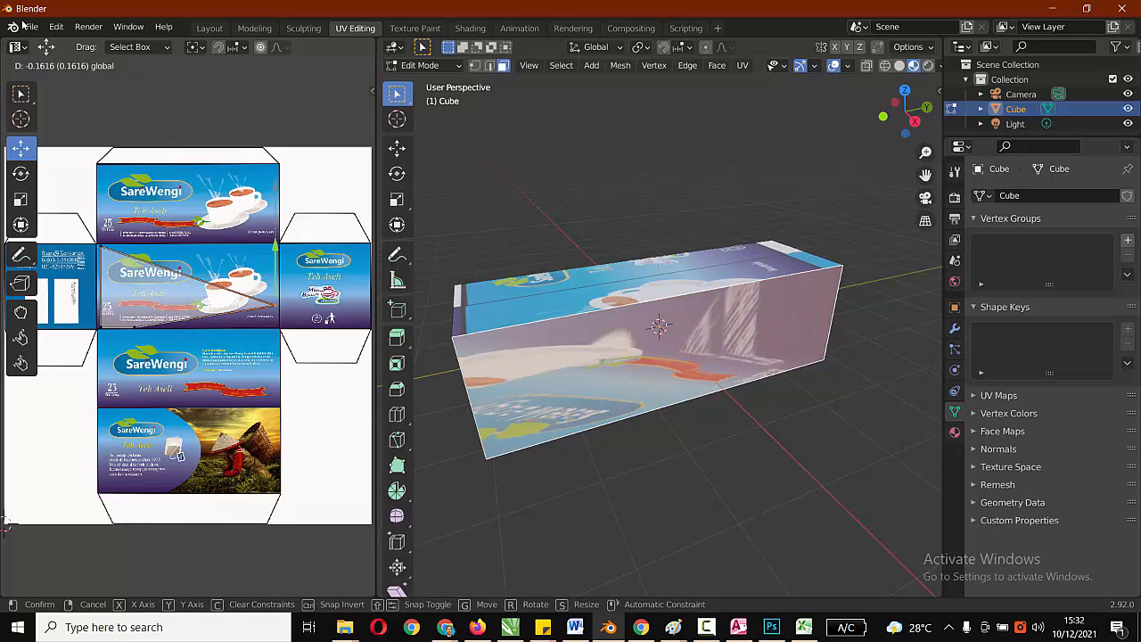
{"action": "left_click_drag", "start_coordinate": [276, 264], "coordinate": [276, 265]}
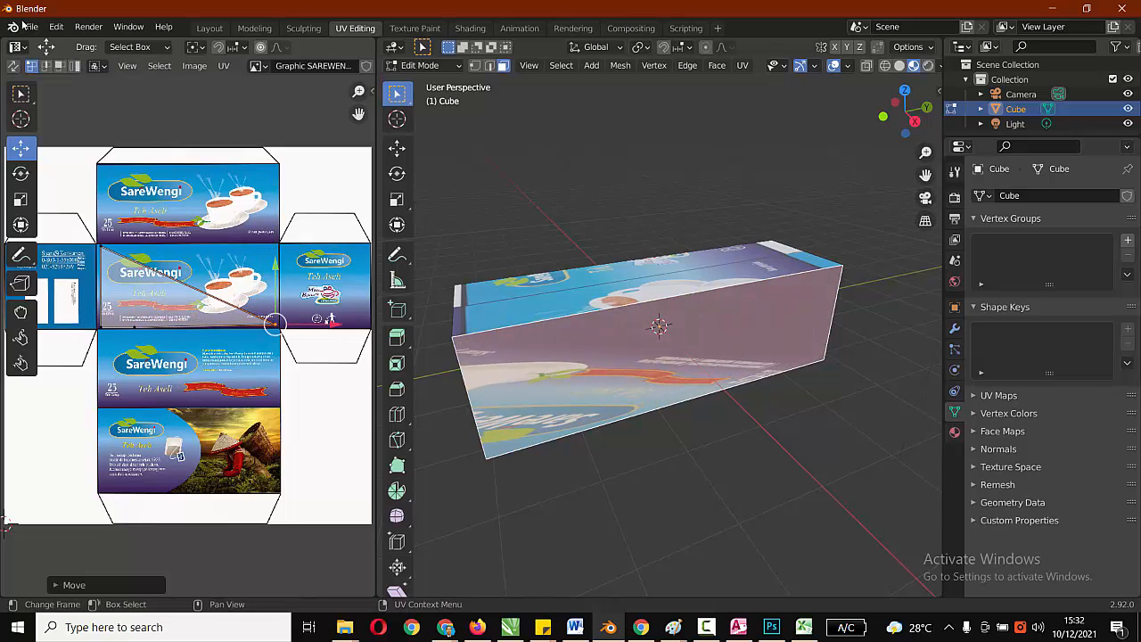
Move the upper-left UV vertex to the panel's upper-right corner and the two lower-left vertices to the upper-left and lower-left corners.
{"action": "left_click", "coordinate": [102, 246]}
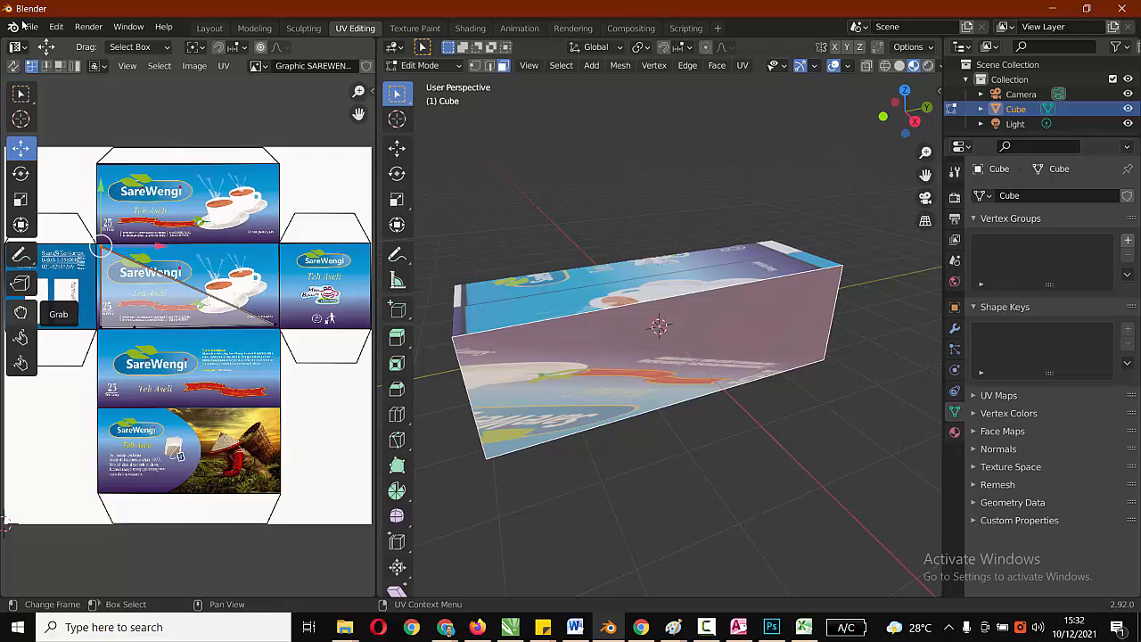
{"action": "key", "text": "g"}
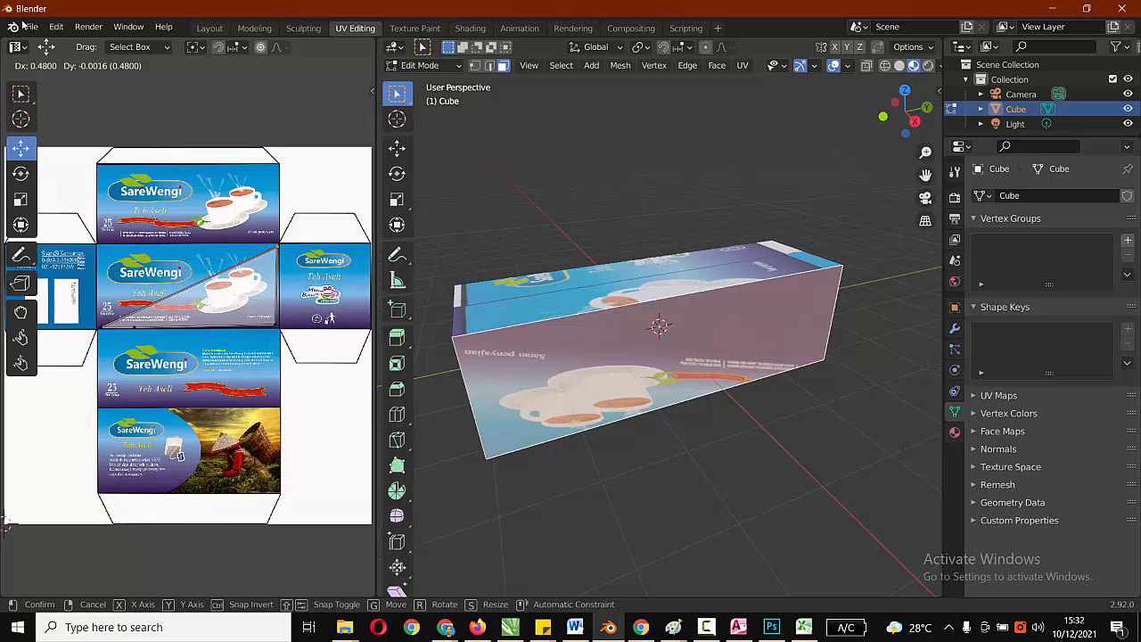
{"action": "key", "text": "Return"}
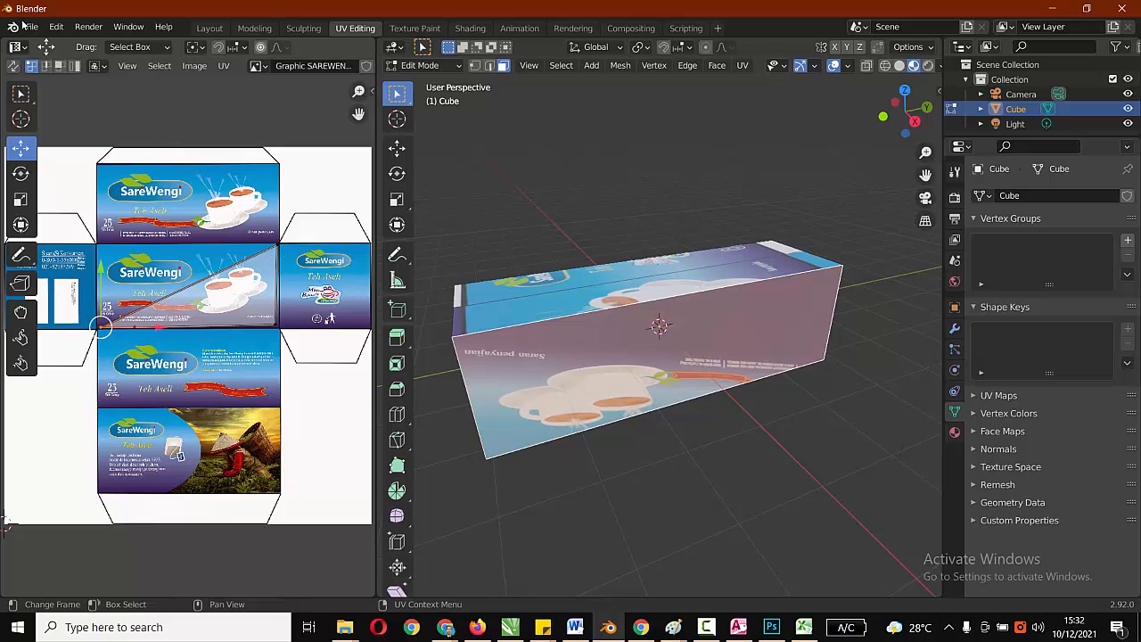
{"action": "key", "text": "g"}
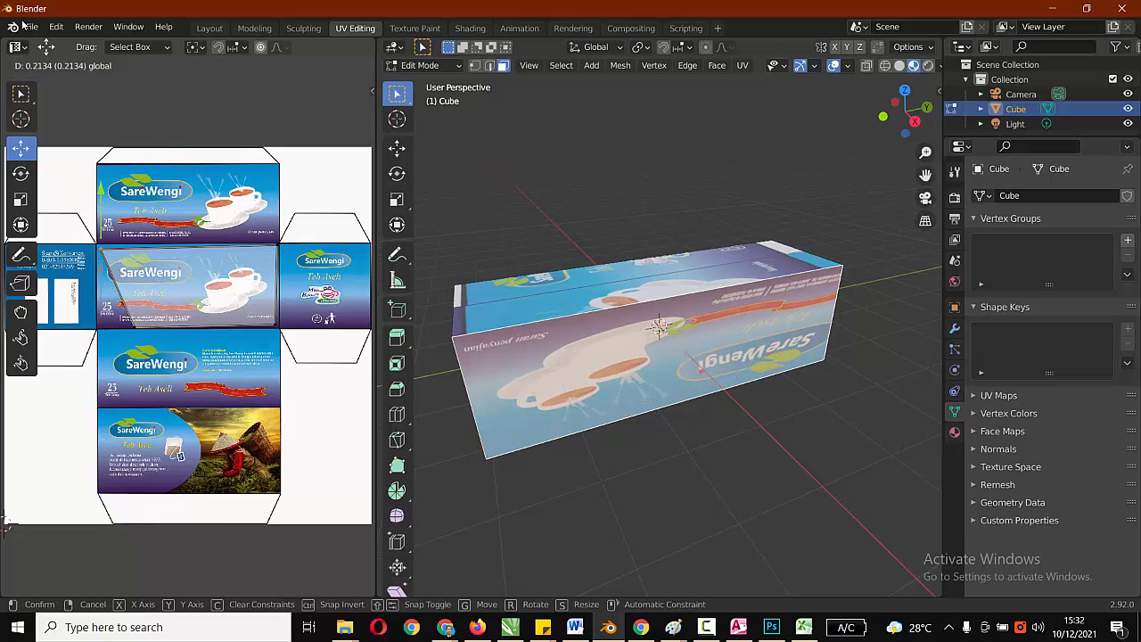
{"action": "key", "text": "Return"}
{"action": "key", "text": "g"}
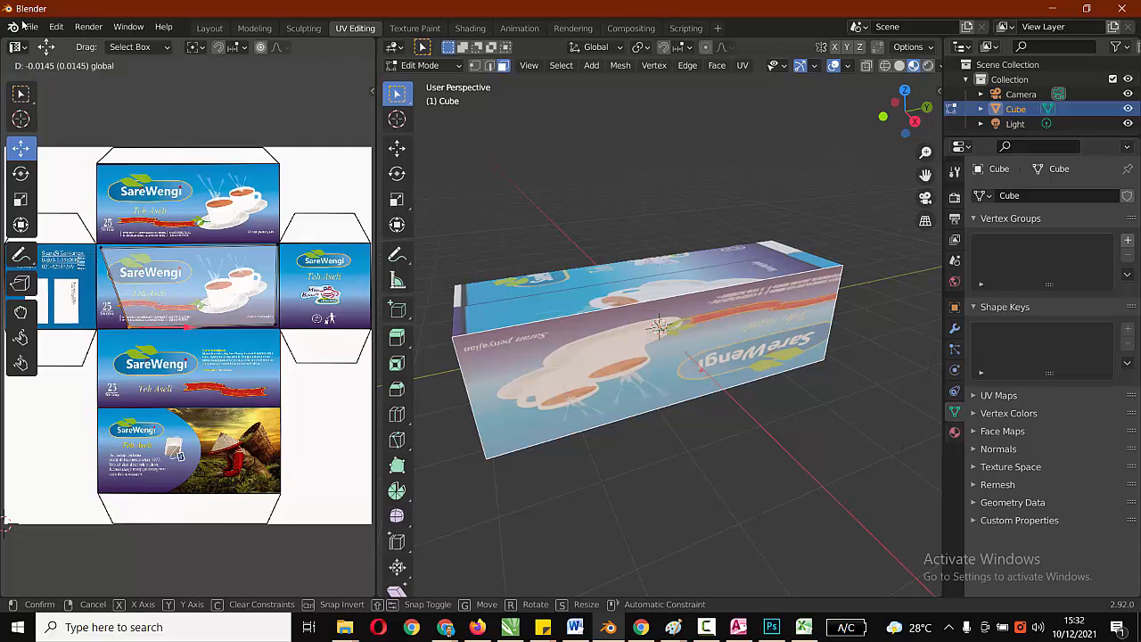
{"action": "key", "text": "Return"}
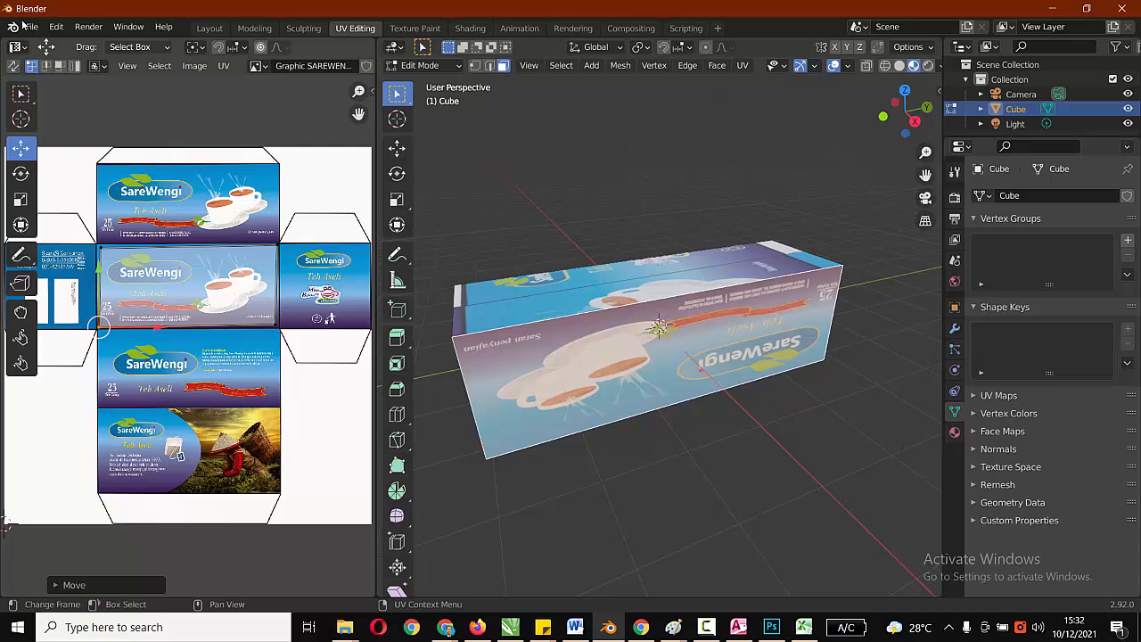
Flip the front face's UVs vertically by swapping its upper and lower edges on the central SareWengi cups panel.
{"action": "key", "text": "2"}
{"action": "left_click", "coordinate": [186, 326]}
{"action": "left_click_drag", "start_coordinate": [187, 269], "coordinate": [187, 150]}
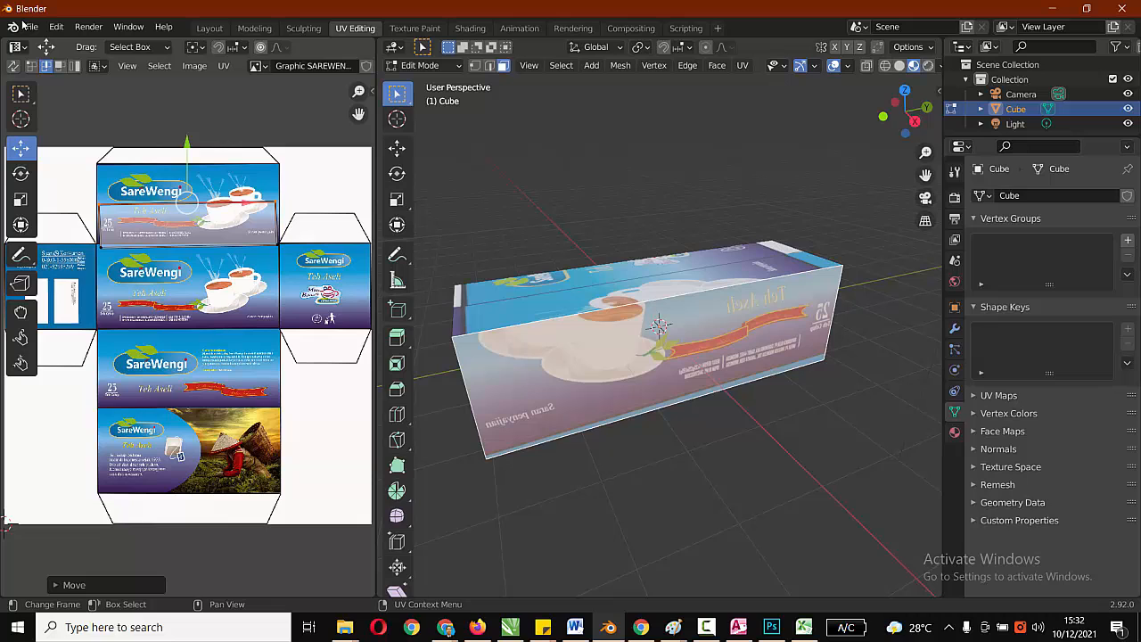
{"action": "key", "text": "ctrl+z"}
{"action": "key", "text": "g"}
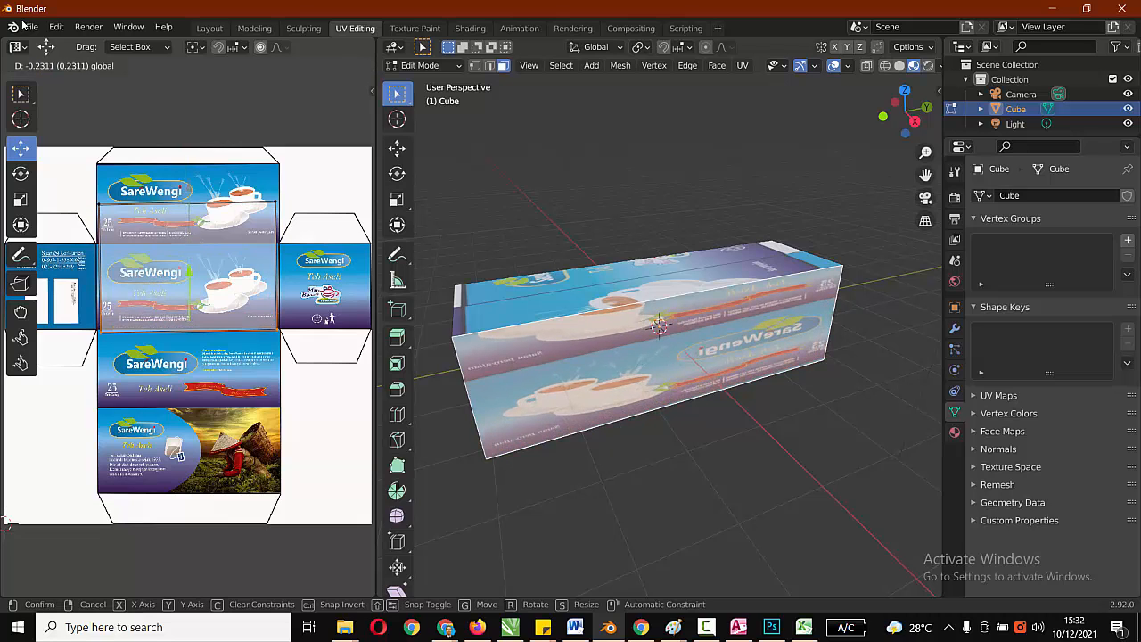
{"action": "left_click", "coordinate": [188, 325]}
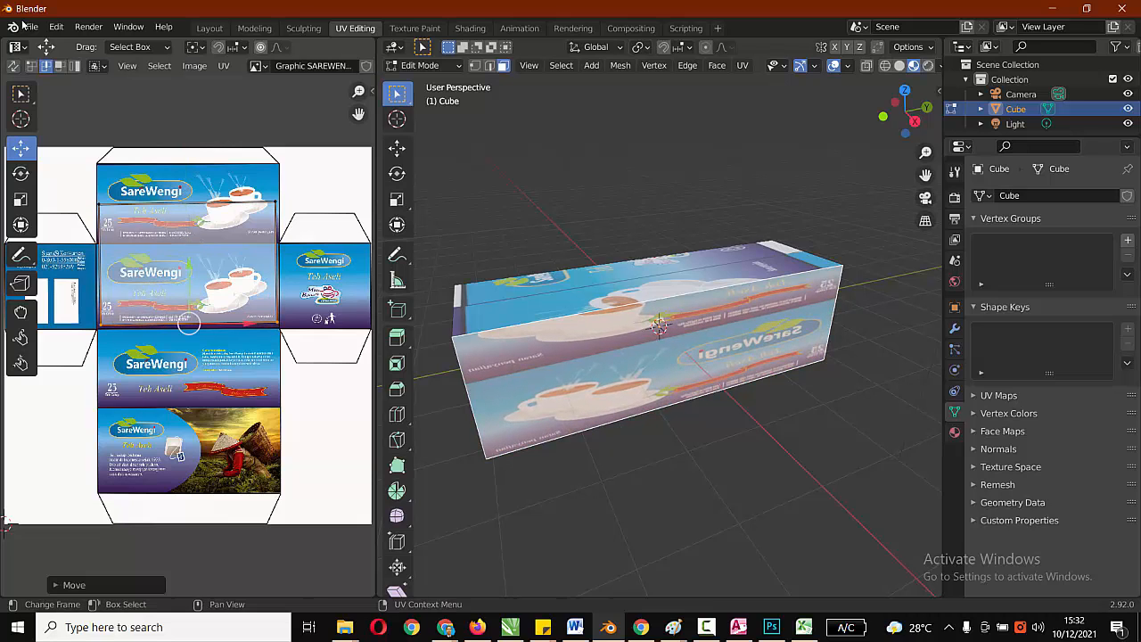
{"action": "left_click", "coordinate": [187, 203]}
{"action": "left_click", "coordinate": [185, 207]}
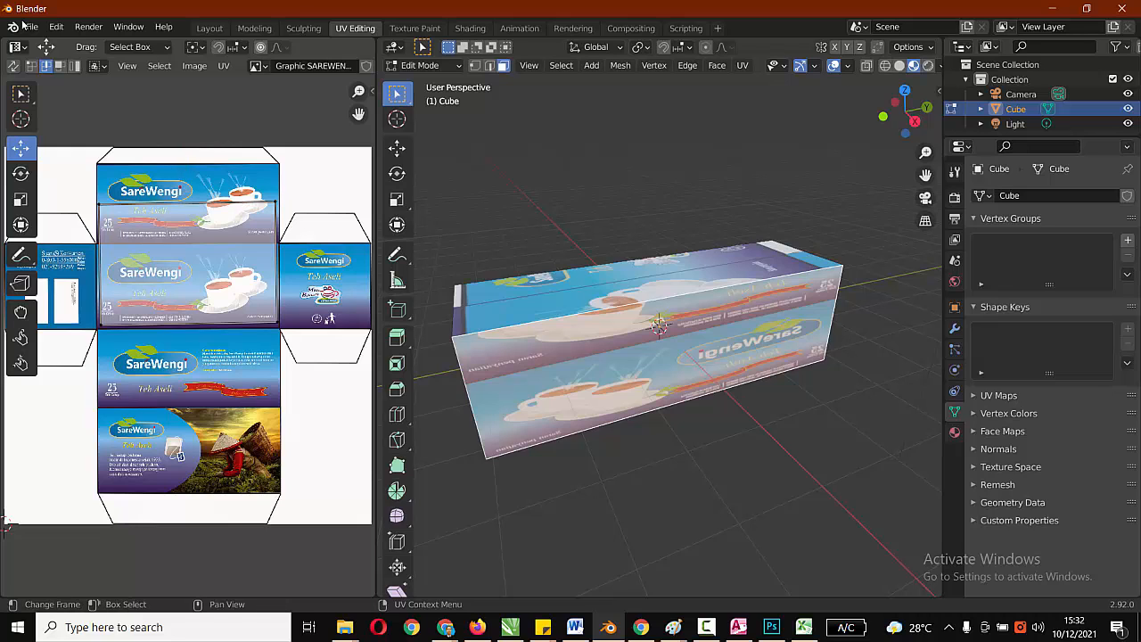
{"action": "left_click", "coordinate": [187, 204]}
{"action": "left_click_drag", "start_coordinate": [187, 142], "coordinate": [187, 187]}
{"action": "key", "text": "Return"}
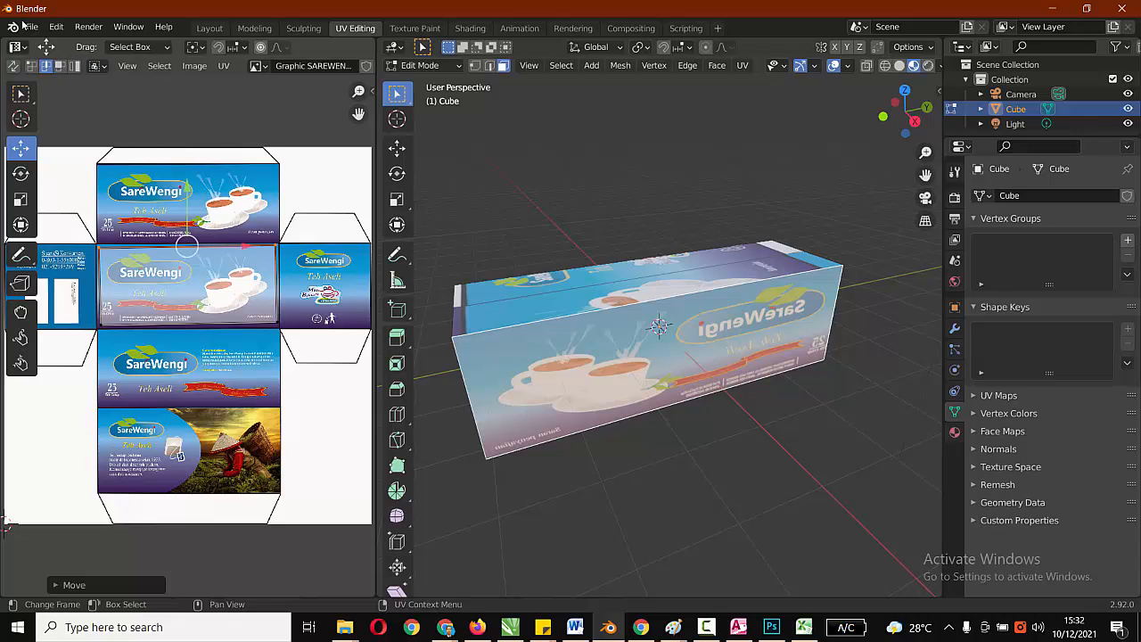
Flip the front face's UVs horizontally by swapping its left and right edges on the central SareWengi cups panel.
{"action": "key", "text": "g"}
{"action": "key", "text": "x"}
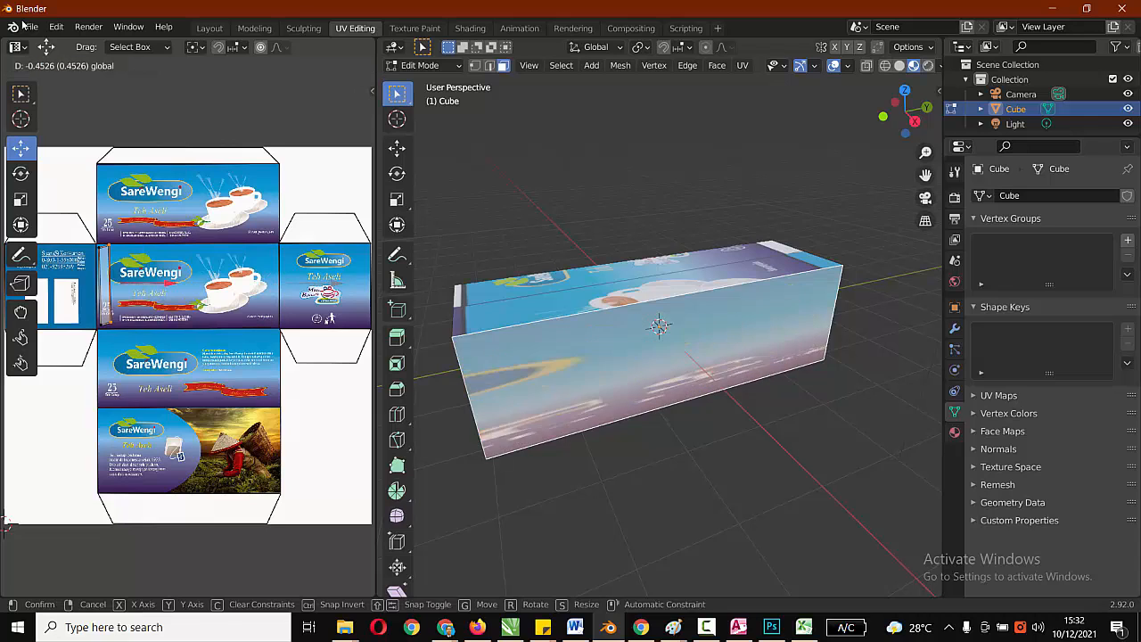
{"action": "key", "text": "Return"}
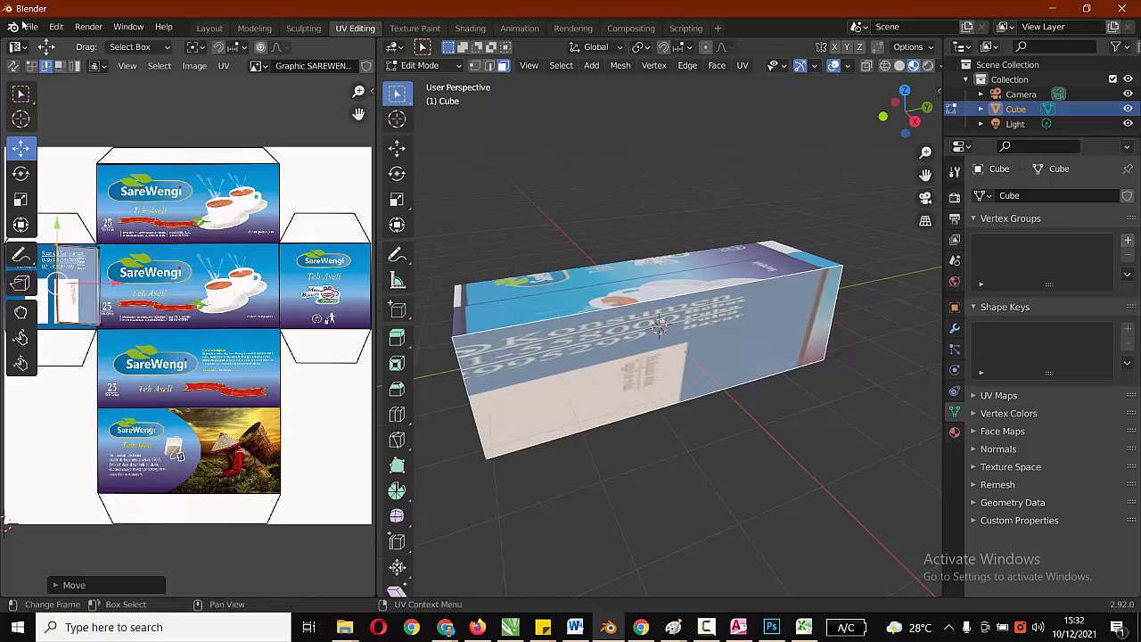
{"action": "key", "text": "g"}
{"action": "key", "text": "x"}
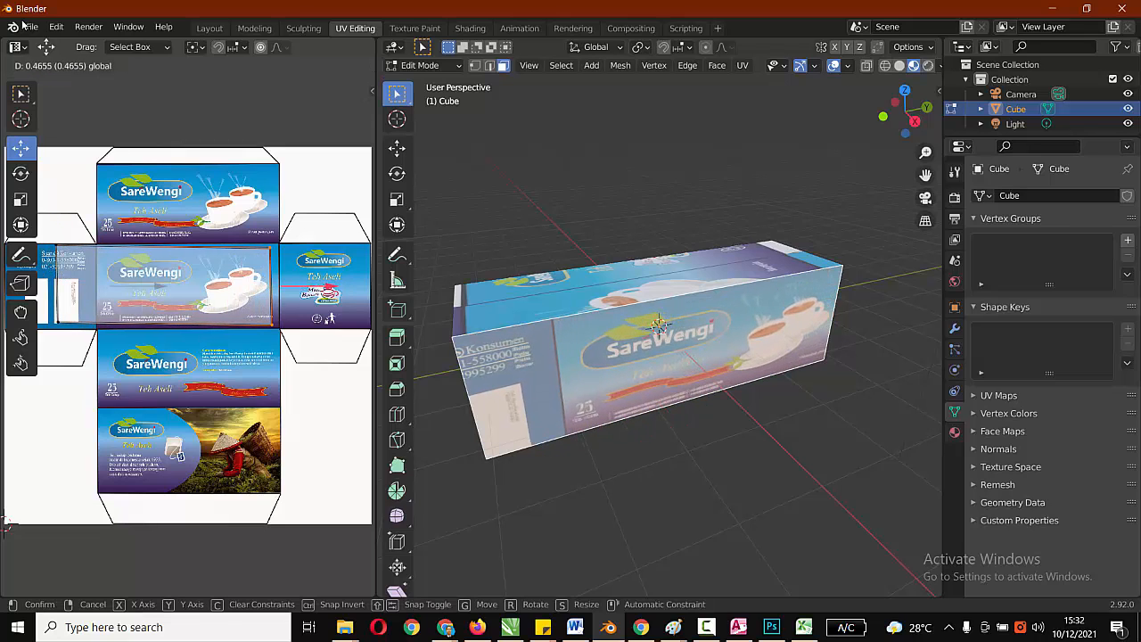
{"action": "key", "text": "Return"}
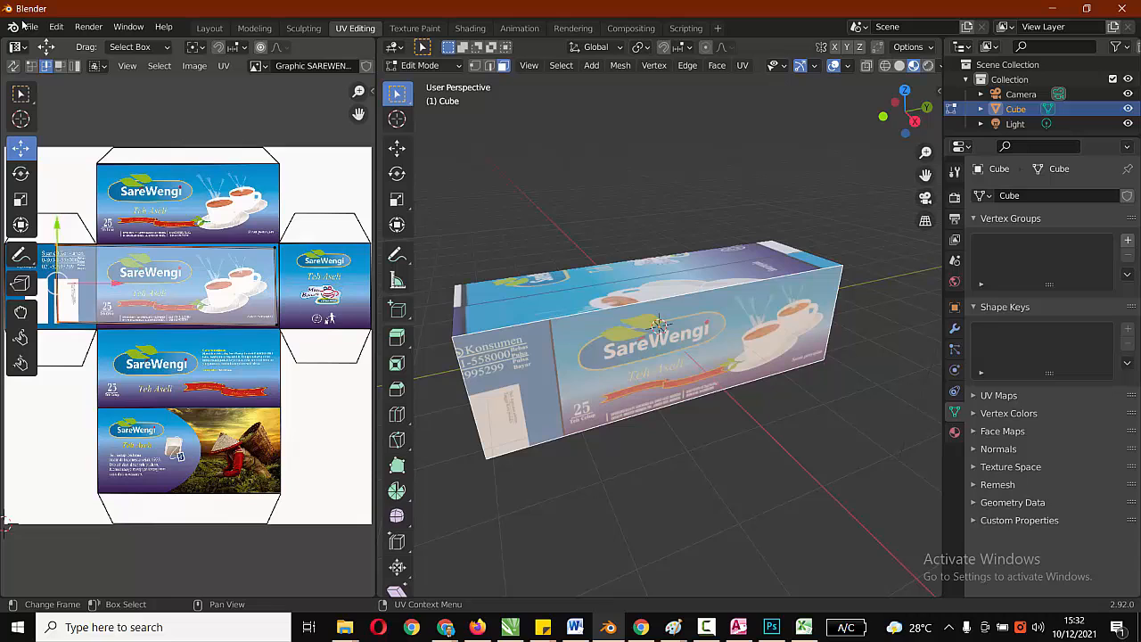
{"action": "key", "text": "g"}
{"action": "key", "text": "x"}
{"action": "key", "text": "Return"}
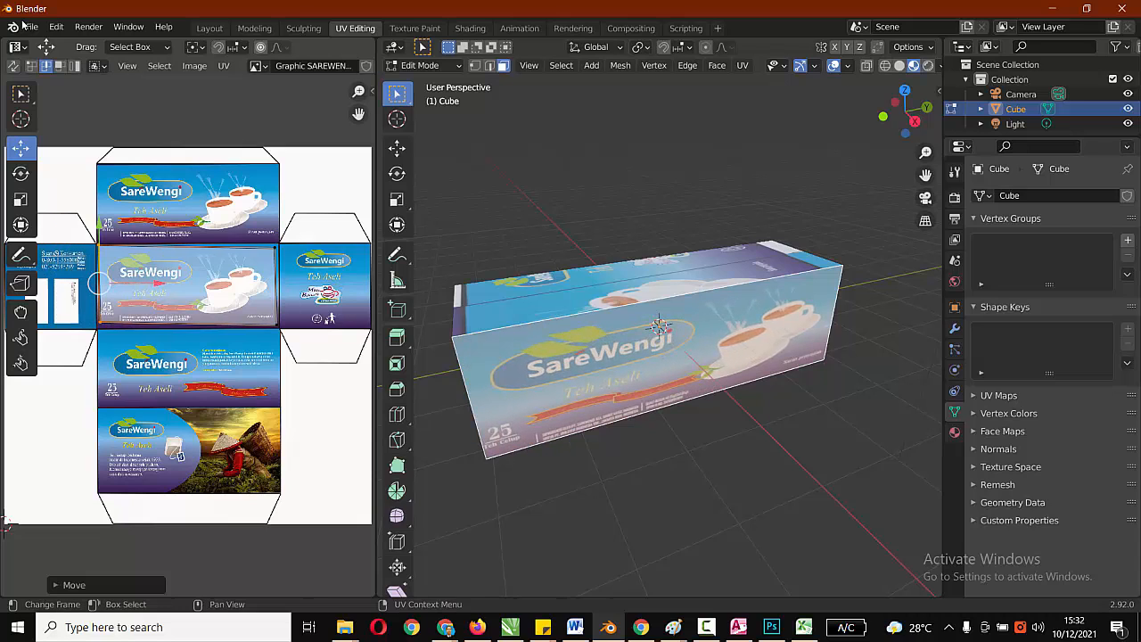
Nudge the front face's left and right UV edges to fit the side borders of the central panel.
{"action": "key", "text": "g"}
{"action": "key", "text": "x"}
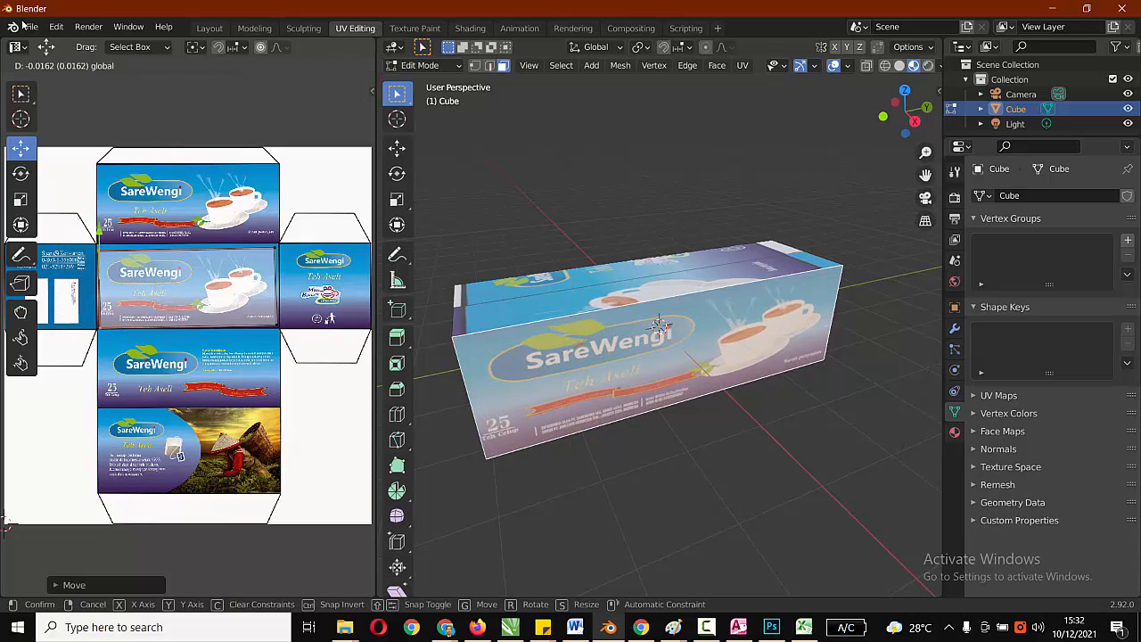
{"action": "key", "text": "Return"}
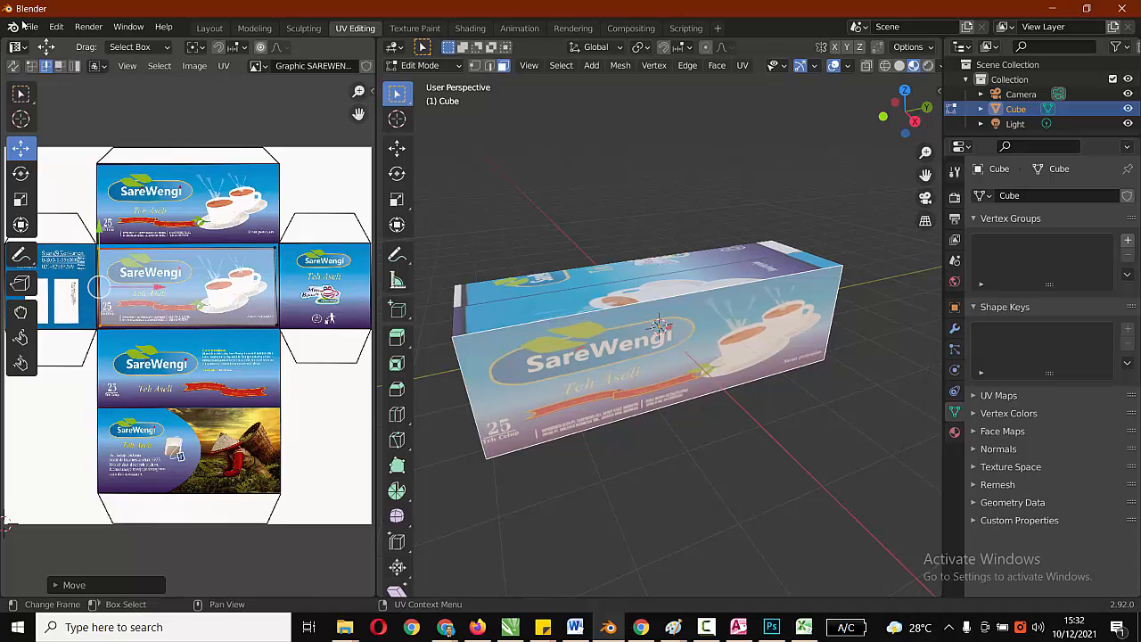
{"action": "key", "text": "g"}
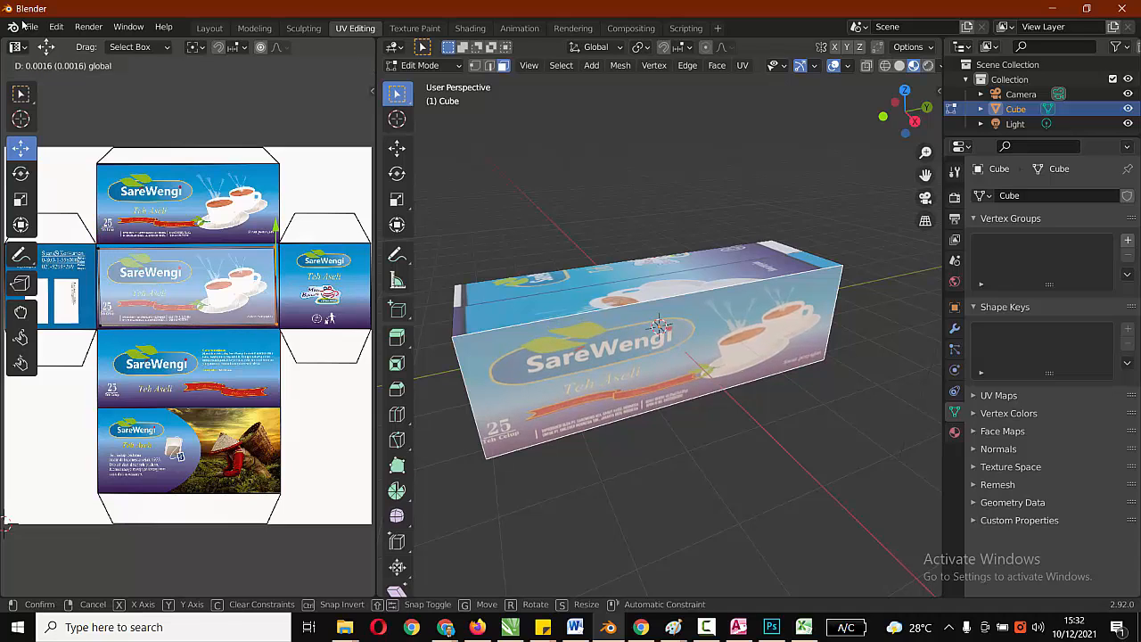
{"action": "key", "text": "Return"}
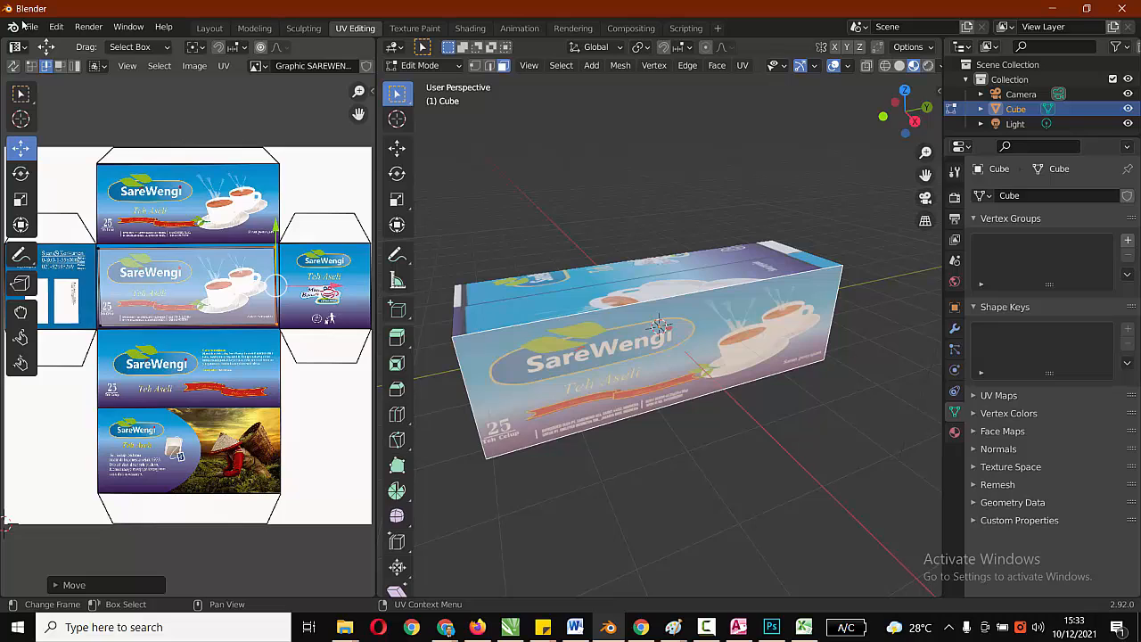
Fine-tune the front face's upper-right and upper-left UV vertices to the upper corners of the central panel.
{"action": "key", "text": "alt+a"}
{"action": "key", "text": "c"}
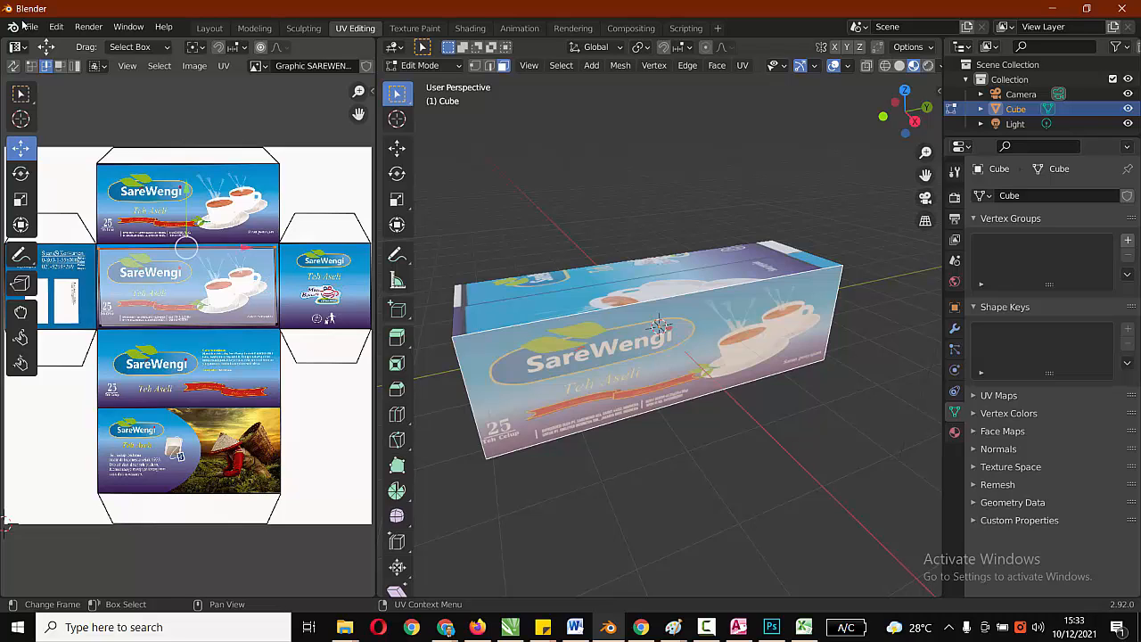
{"action": "key", "text": "1"}
{"action": "left_click", "coordinate": [276, 242]}
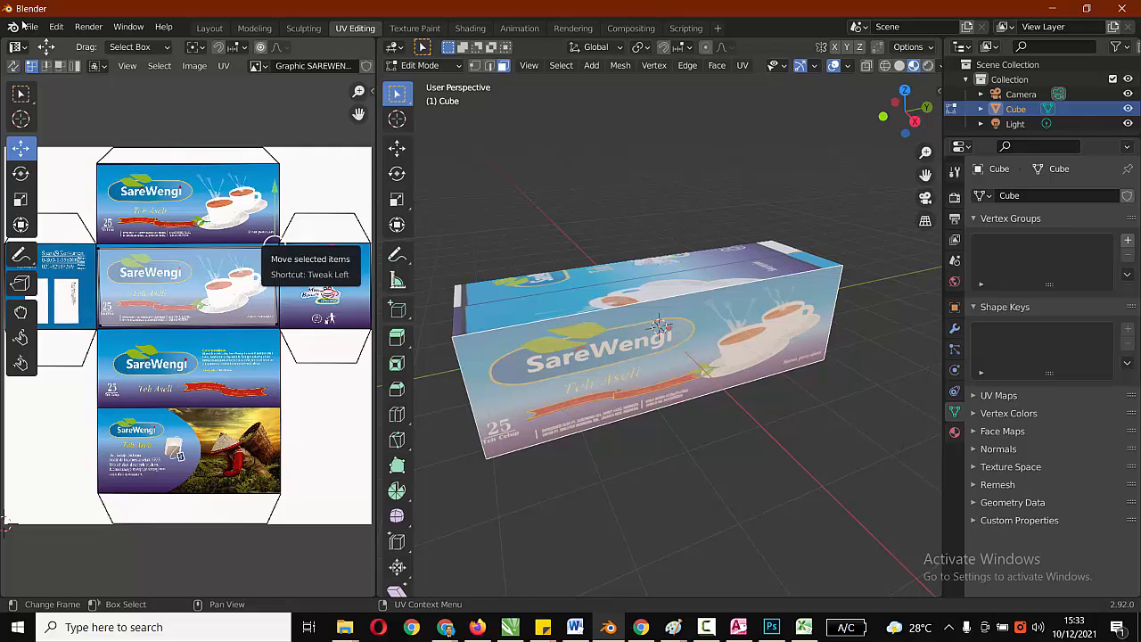
{"action": "key", "text": "g"}
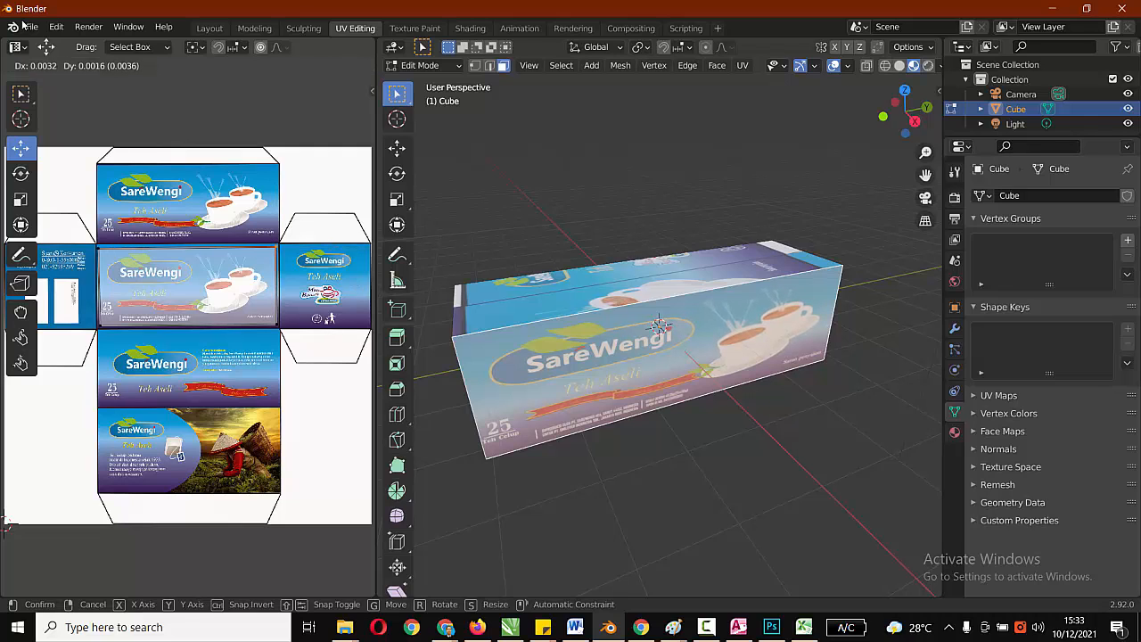
{"action": "key", "text": "Return"}
{"action": "left_click", "coordinate": [98, 248]}
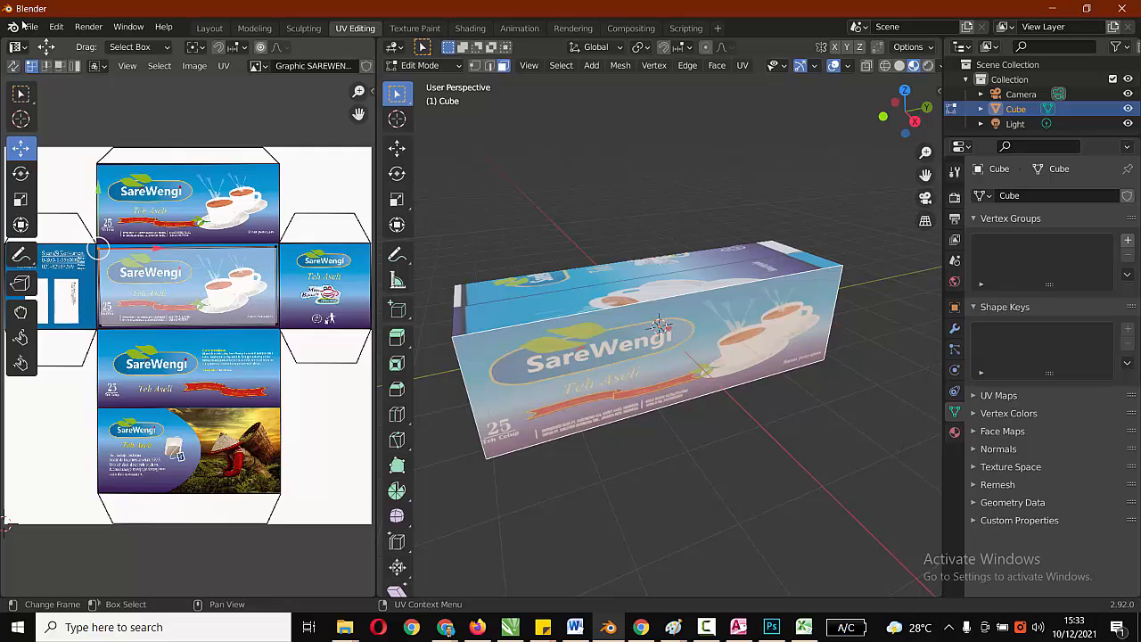
{"action": "key", "text": "g"}
{"action": "key", "text": "Return"}
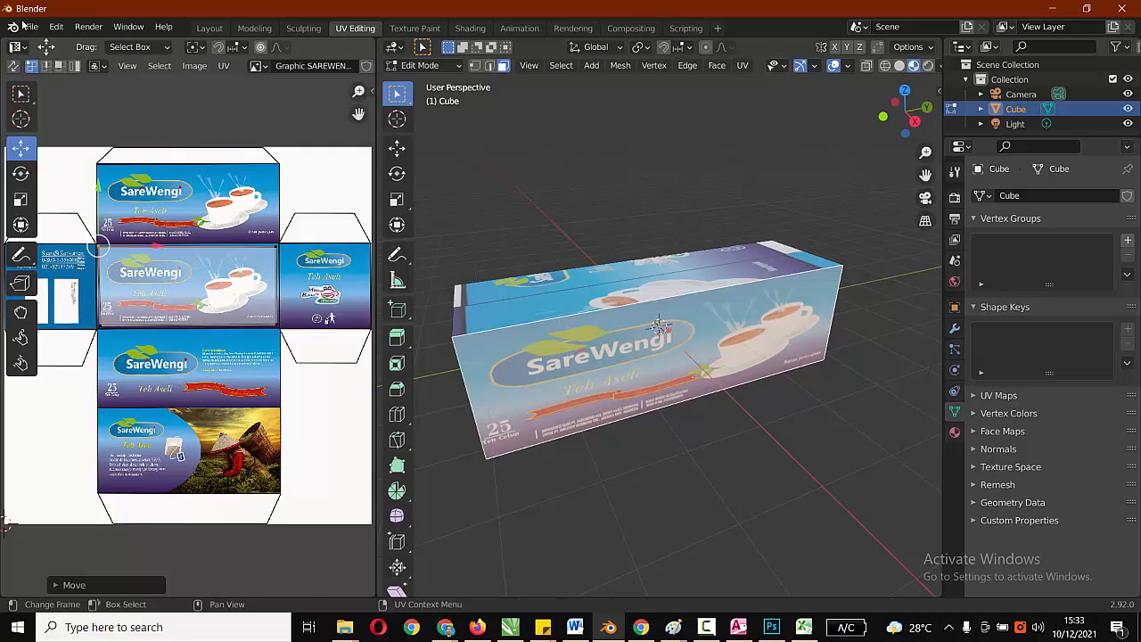
Try Smart UV Project on the box with a 66° angle limit and 0.000 island margin.
{"action": "key", "text": "alt+a"}
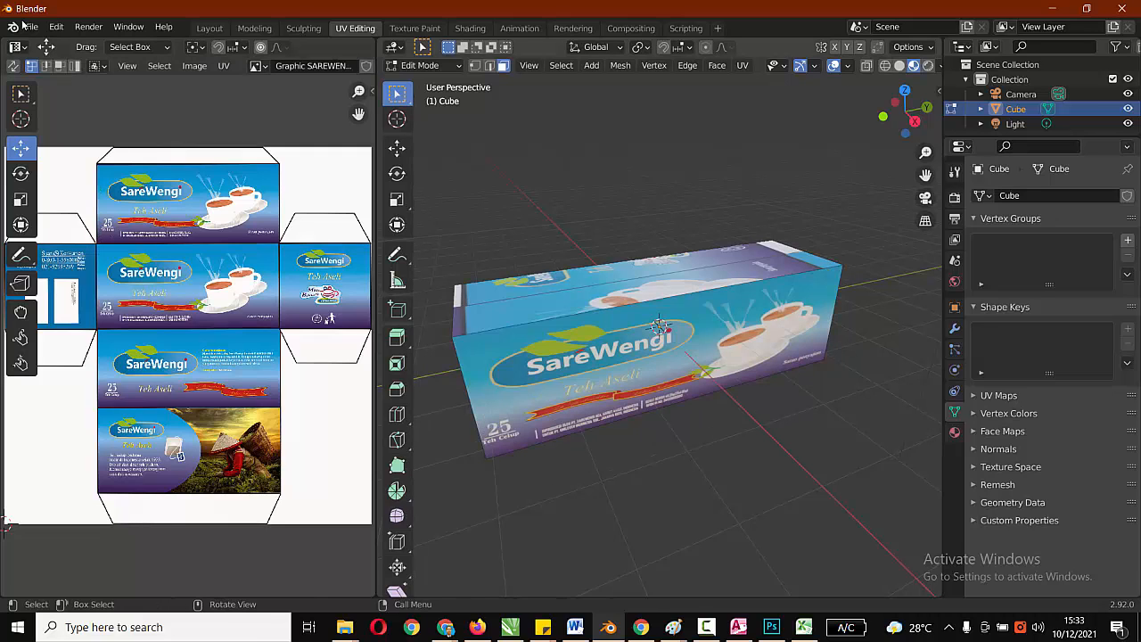
{"action": "middle_click_drag", "start_coordinate": [659, 339], "coordinate": [745, 369]}
{"action": "key", "text": "ctrl+z"}
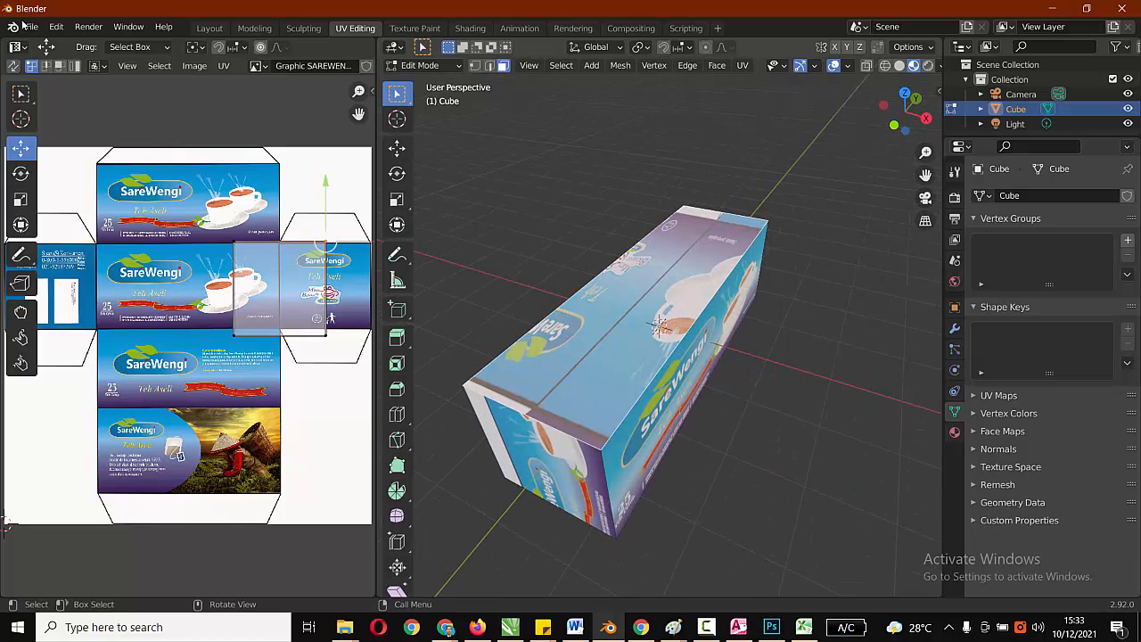
{"action": "scroll", "coordinate": [188, 338], "scroll_direction": "down", "scroll_amount": 1}
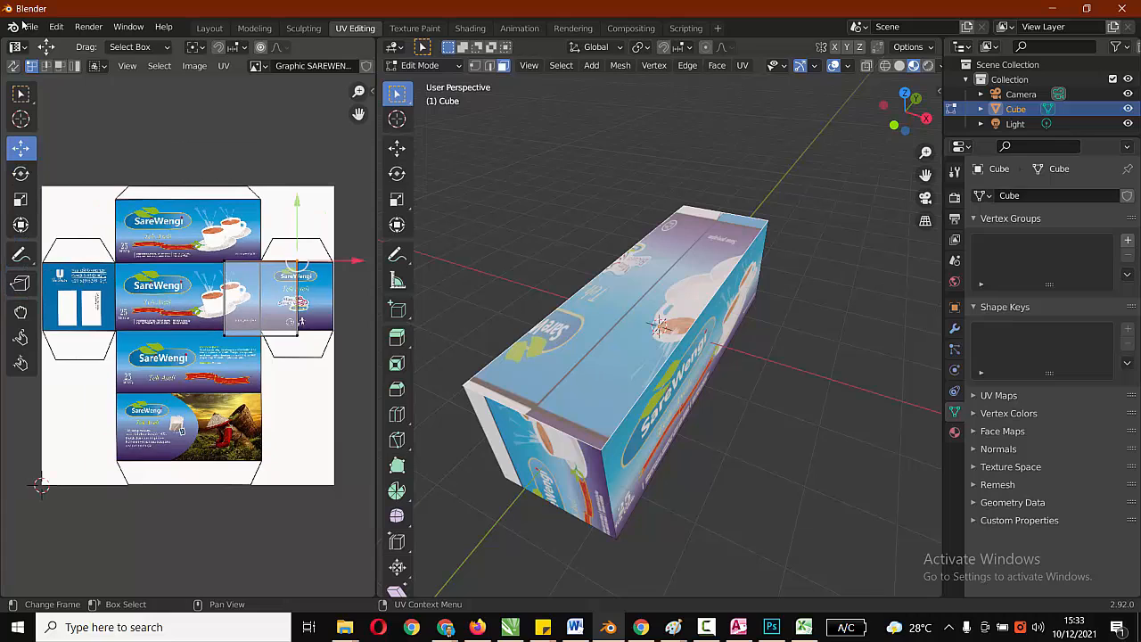
{"action": "scroll", "coordinate": [192, 334], "scroll_direction": "up", "scroll_amount": 1}
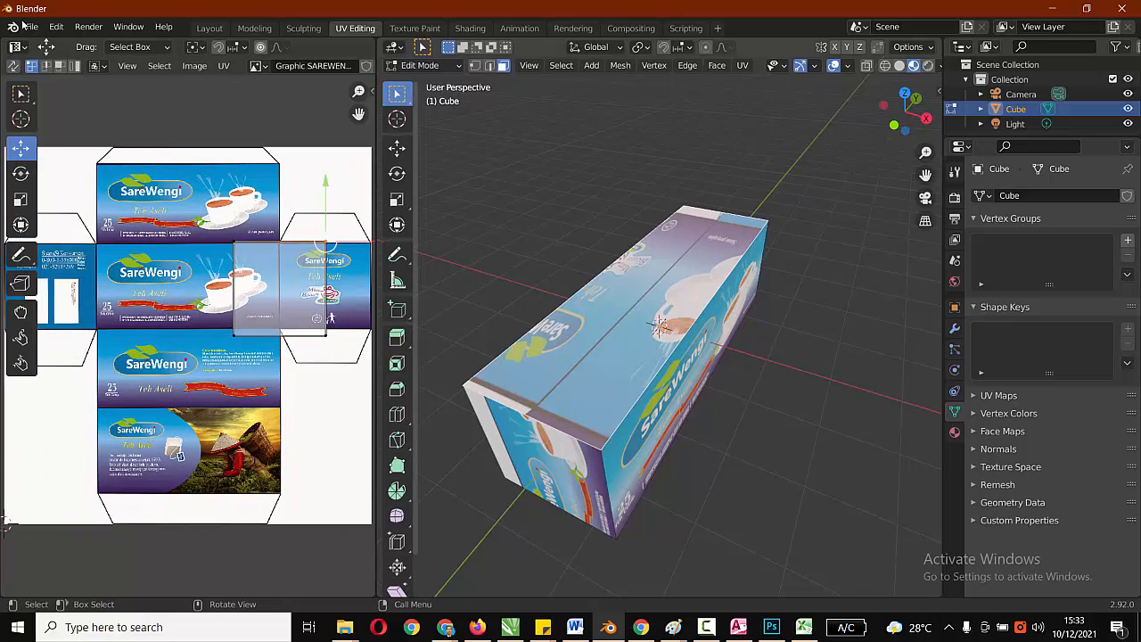
{"action": "key", "text": "alt+a"}
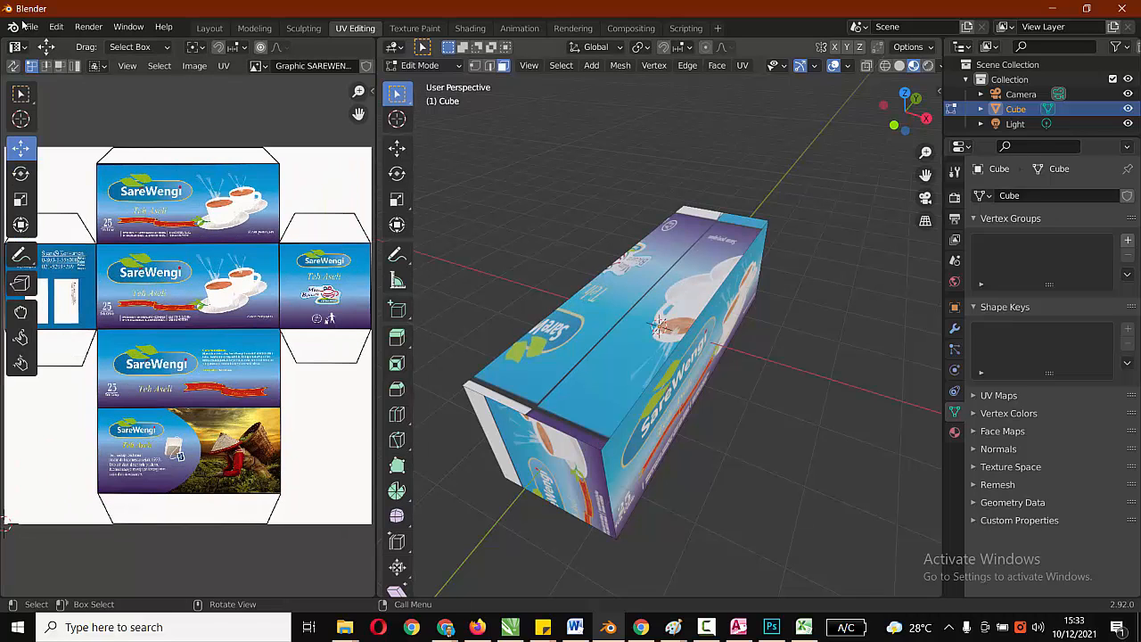
{"action": "left_click", "coordinate": [742, 65]}
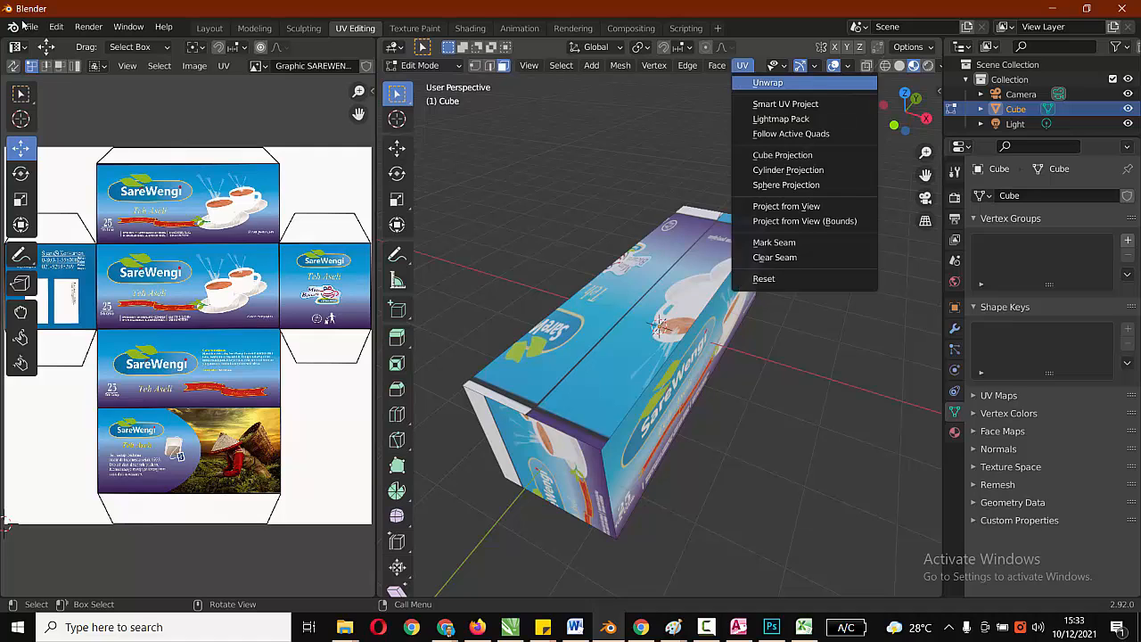
{"action": "left_click", "coordinate": [785, 104]}
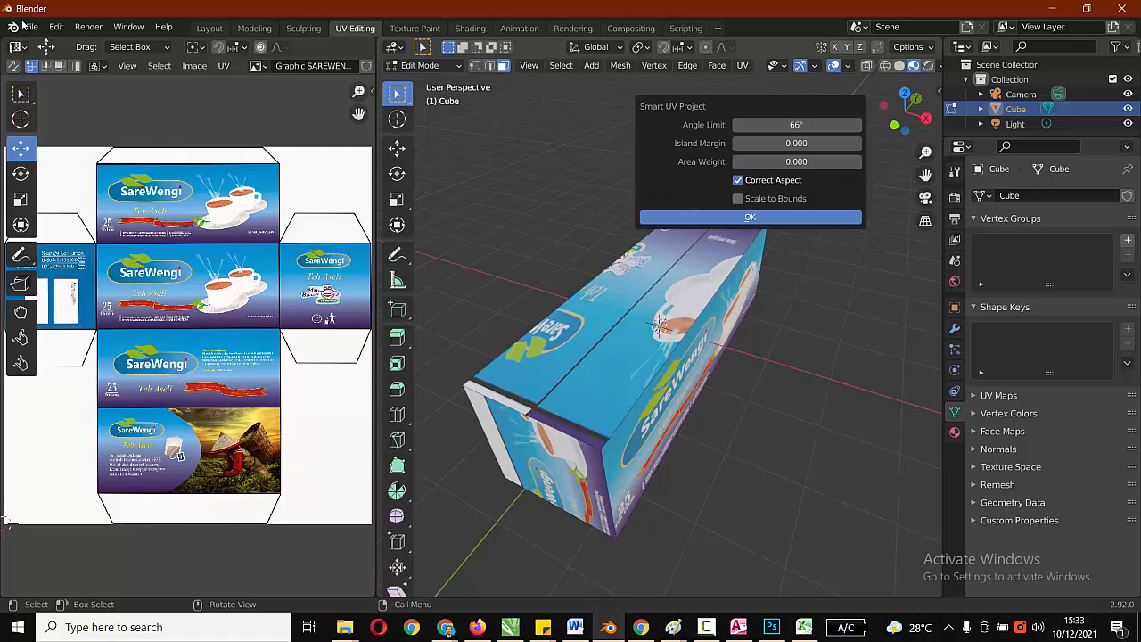
{"action": "key", "text": "Return"}
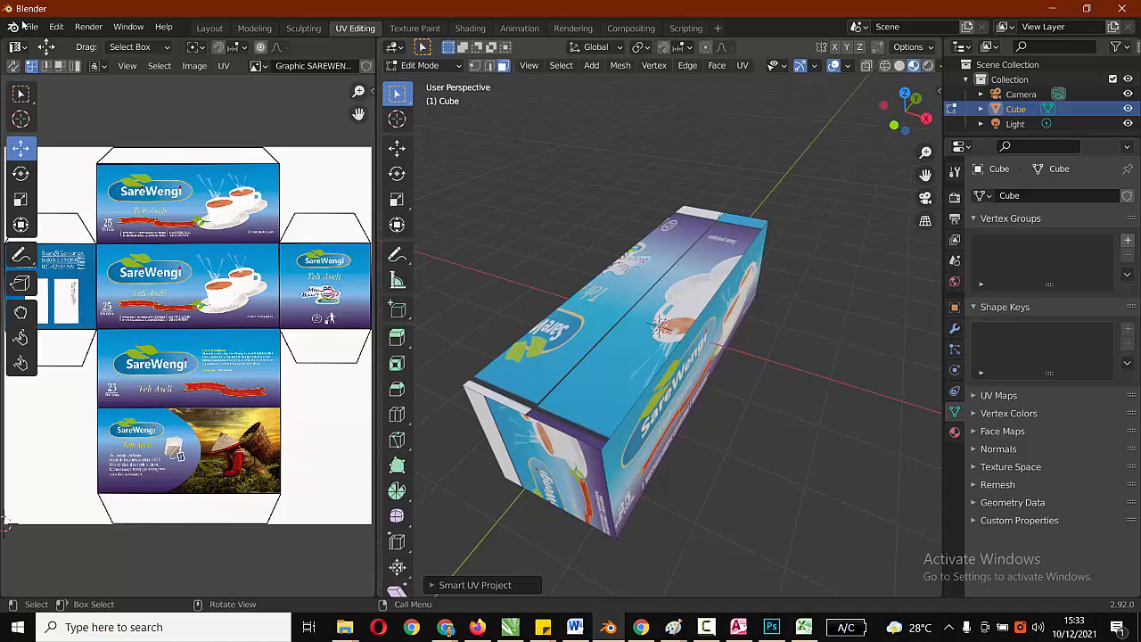
{"action": "scroll", "coordinate": [660, 325], "scroll_direction": "down", "scroll_amount": 1}
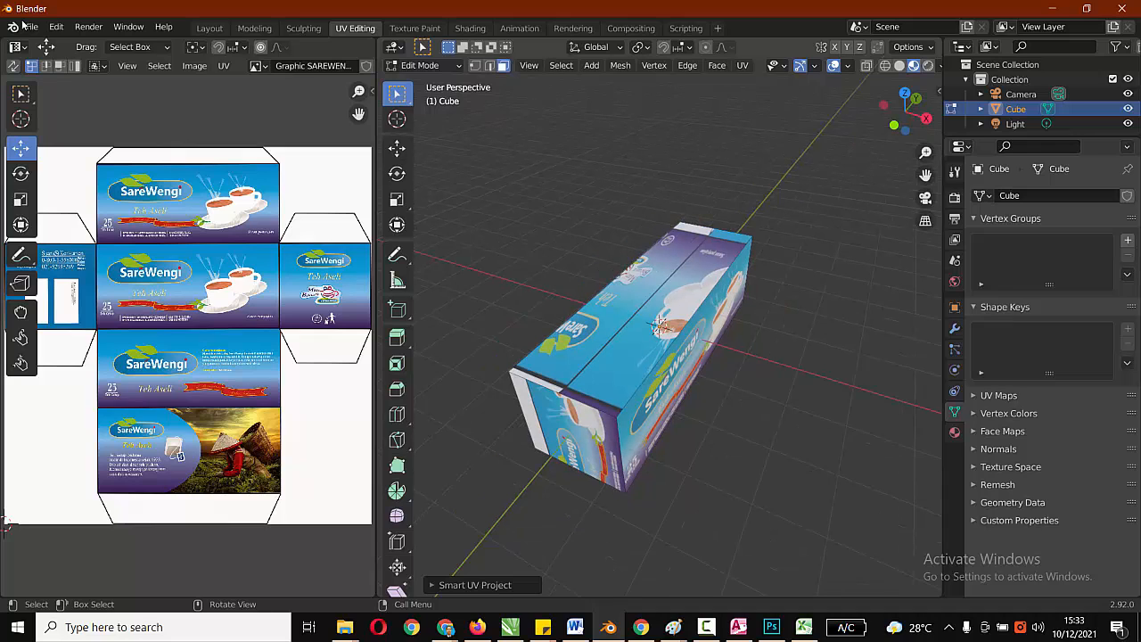
{"action": "left_click", "coordinate": [561, 65]}
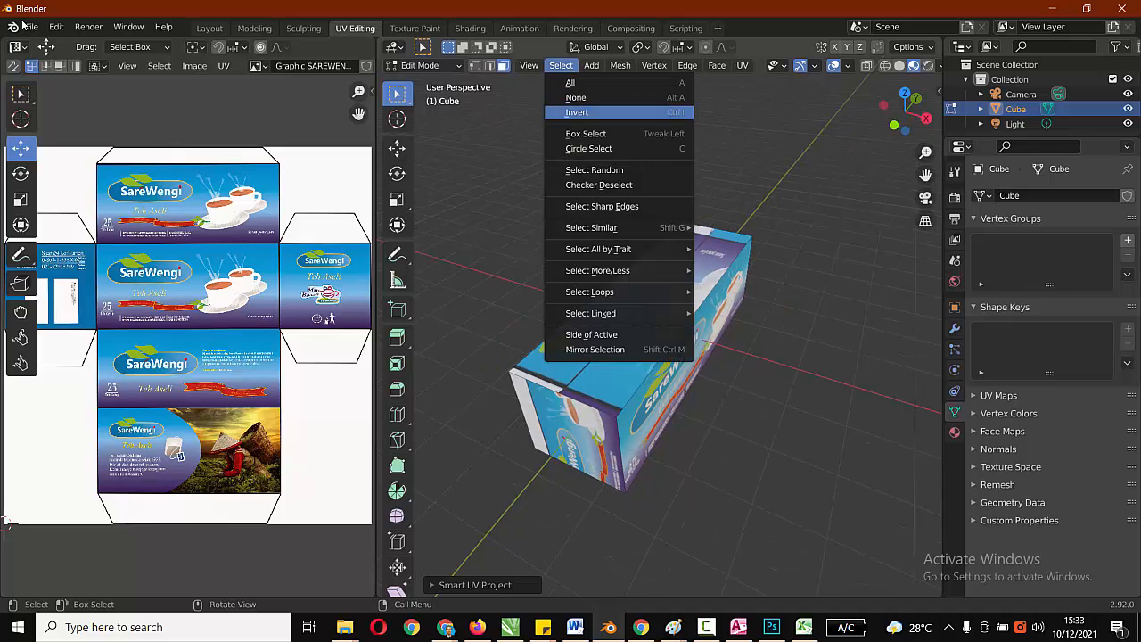
{"action": "key", "text": "Up"}
{"action": "key", "text": "Up"}
{"action": "key", "text": "Up"}
{"action": "key", "text": "Return"}
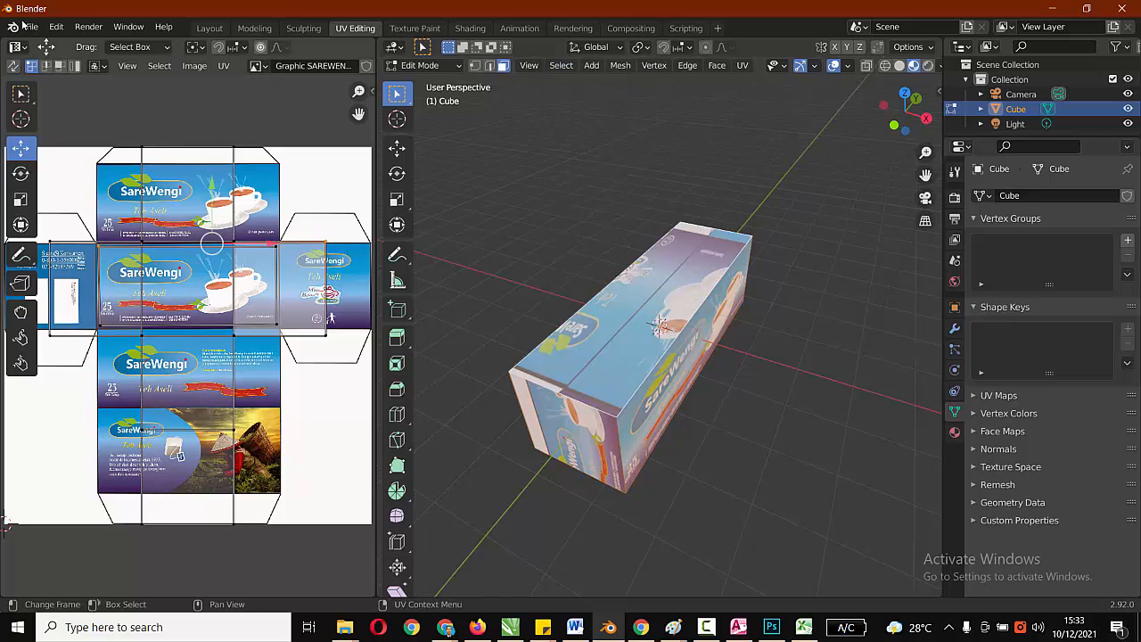
{"action": "key", "text": "alt+a"}
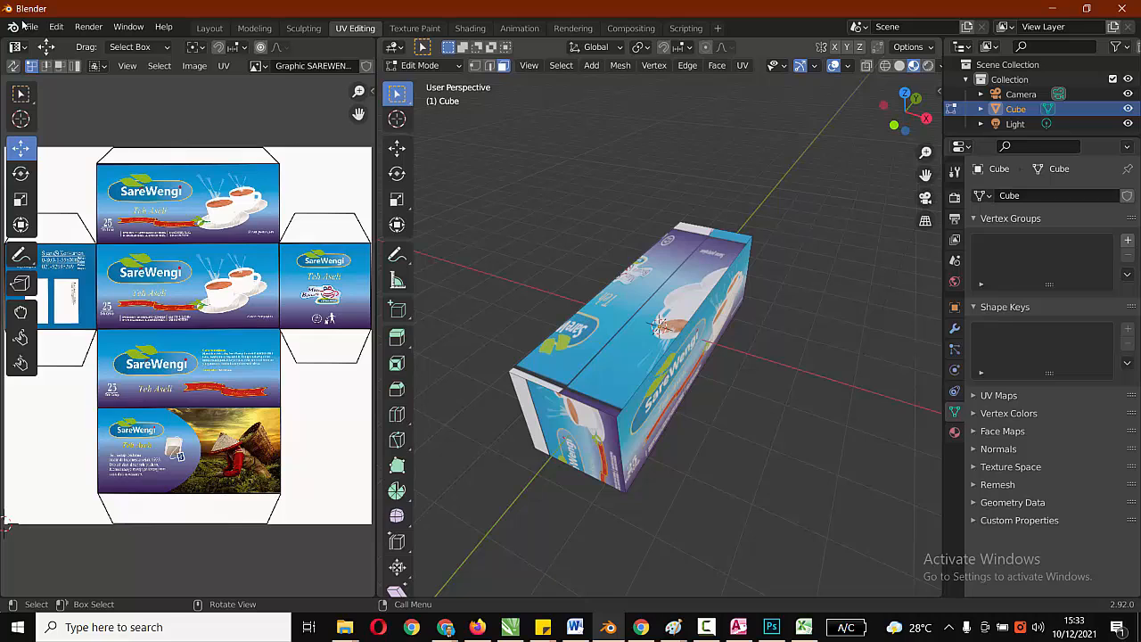
Select the box's top face and rotate its whole UV island about a quarter turn.
{"action": "key", "text": "a"}
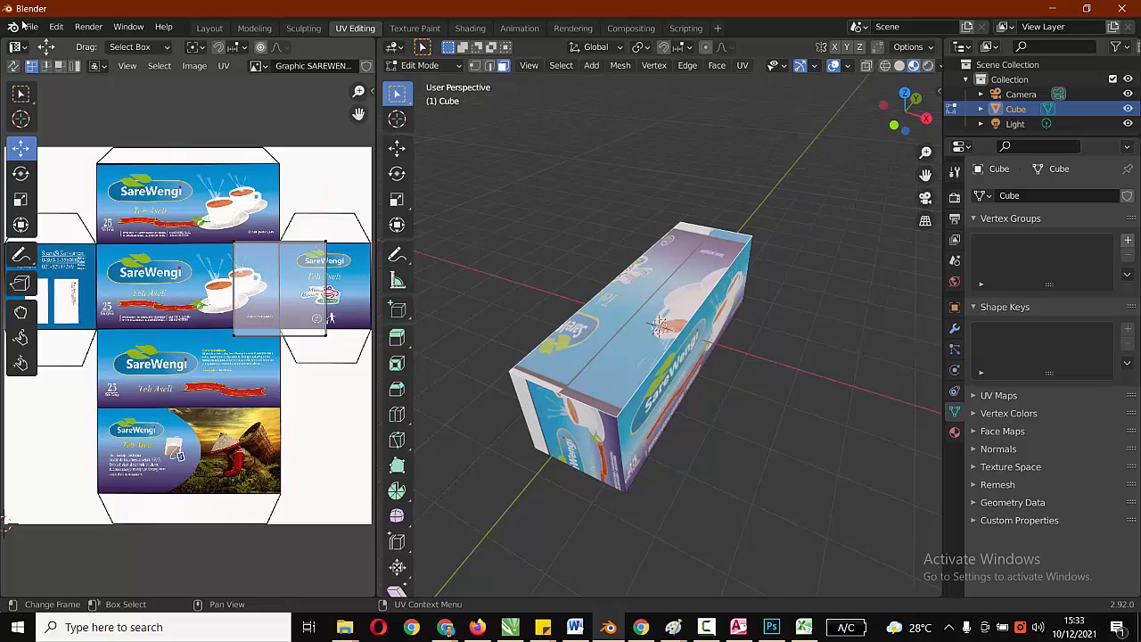
{"action": "left_click", "coordinate": [21, 174]}
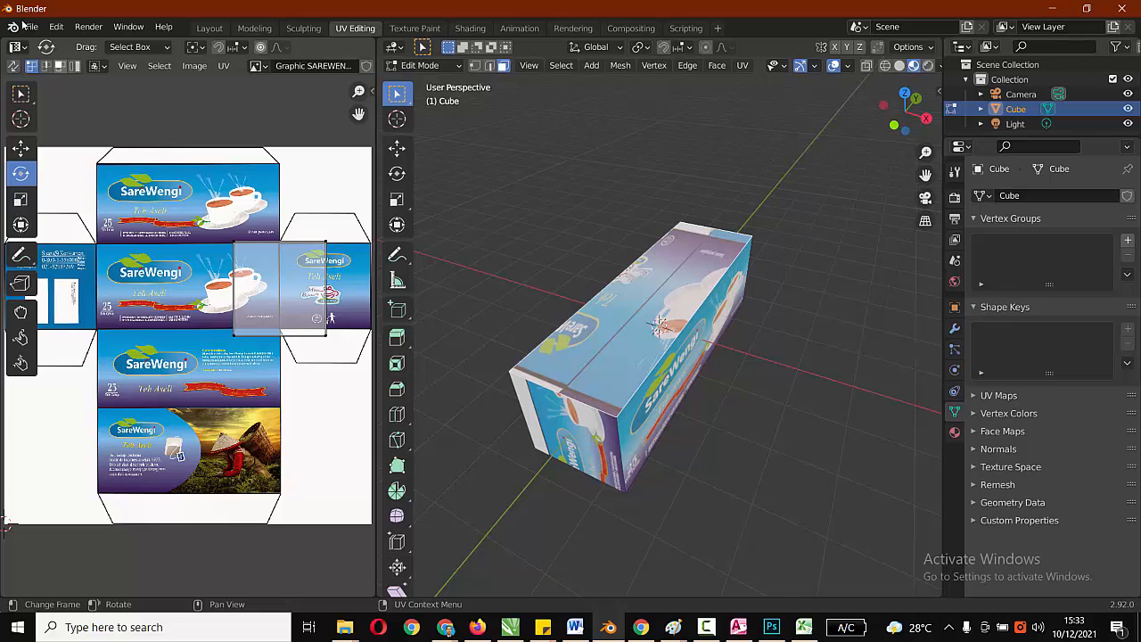
{"action": "left_click", "coordinate": [61, 66]}
{"action": "left_click", "coordinate": [312, 242]}
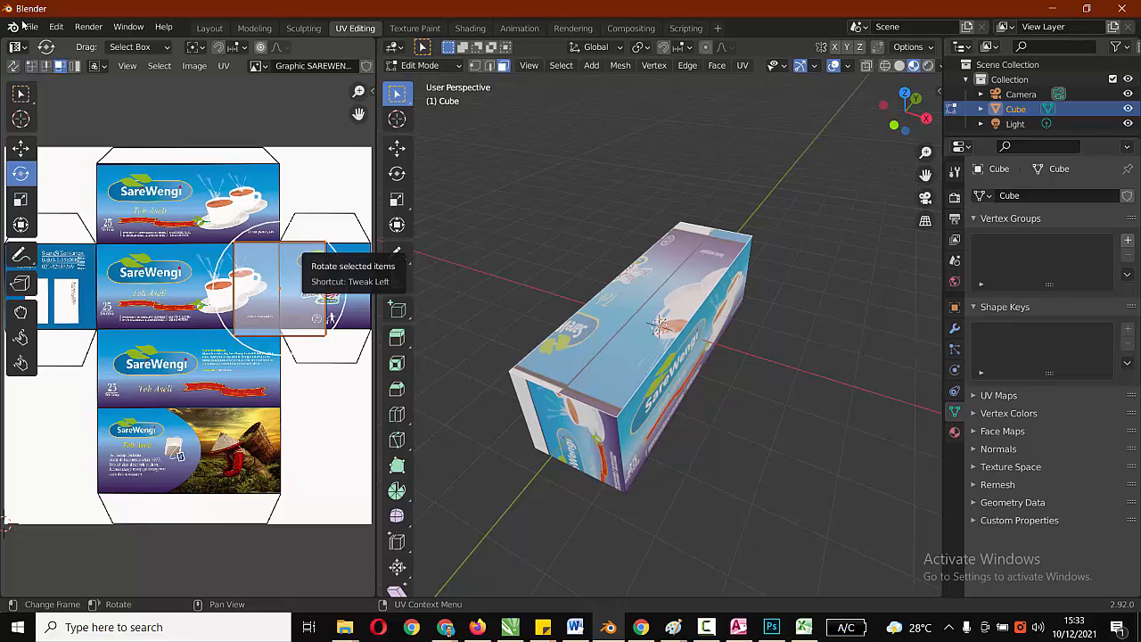
{"action": "left_click_drag", "start_coordinate": [324, 231], "coordinate": [286, 211]}
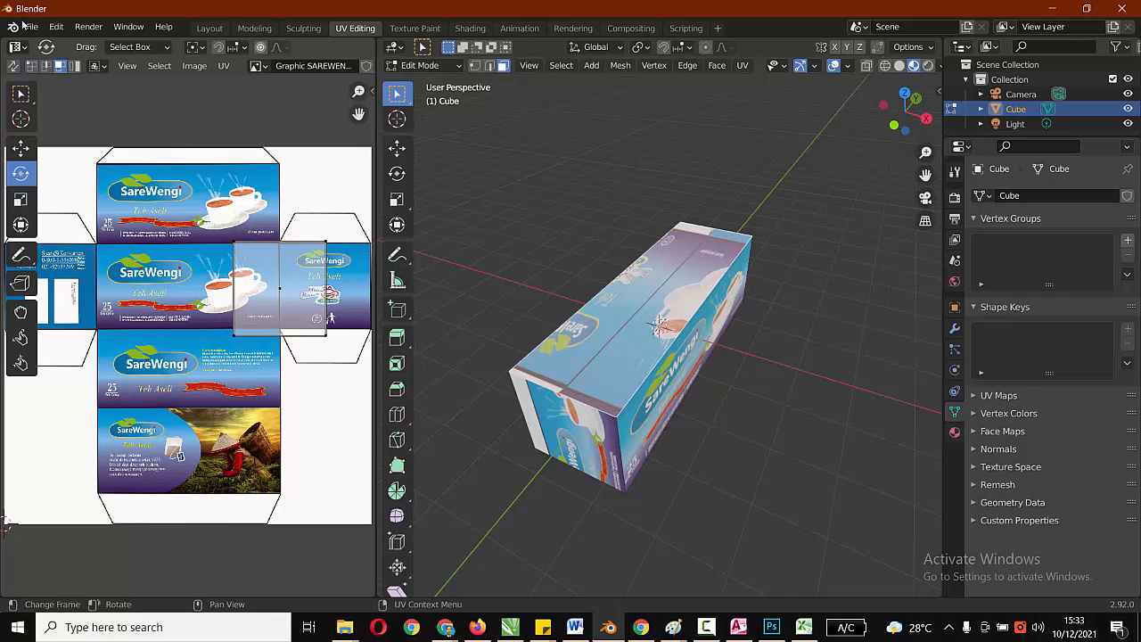
{"action": "left_click", "coordinate": [324, 277]}
{"action": "left_click_drag", "start_coordinate": [324, 277], "coordinate": [272, 230]}
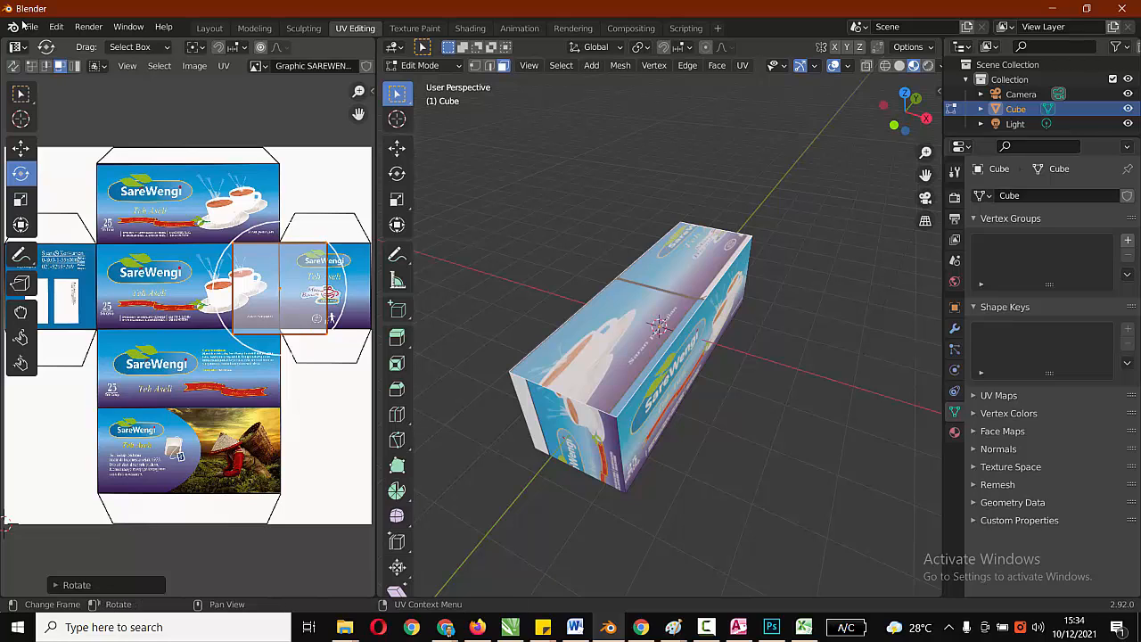
Move the top face's UVs onto the uppermost SareWengi cups panel and fit its lower and right edges to the panel's borders.
{"action": "left_click", "coordinate": [21, 149]}
{"action": "left_click_drag", "start_coordinate": [279, 288], "coordinate": [148, 211]}
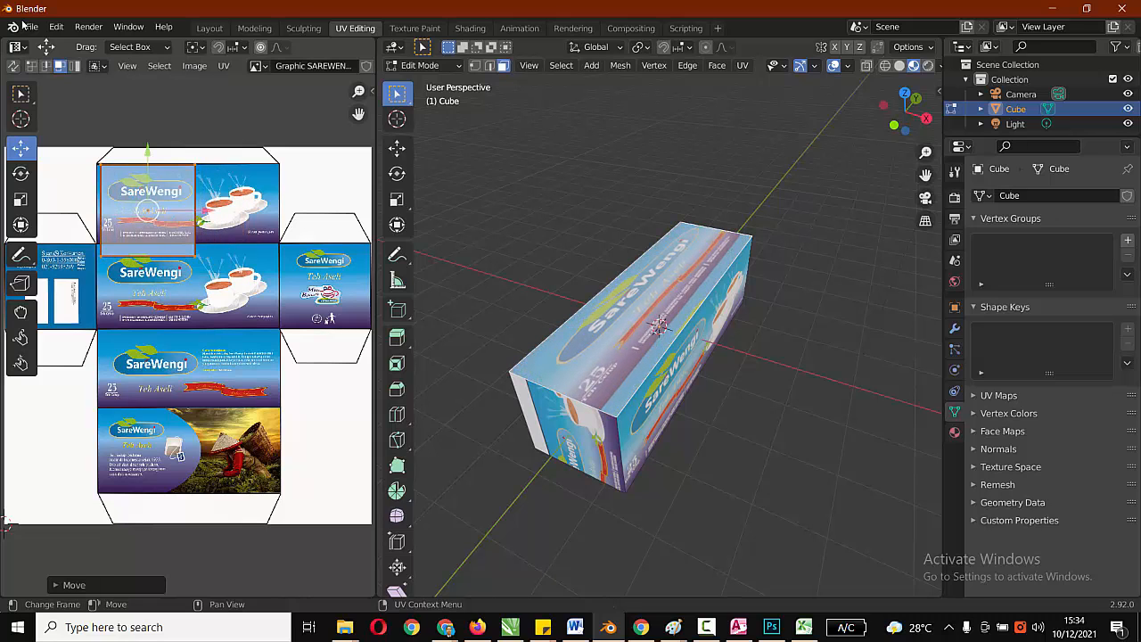
{"action": "left_click", "coordinate": [46, 65]}
{"action": "left_click", "coordinate": [148, 255]}
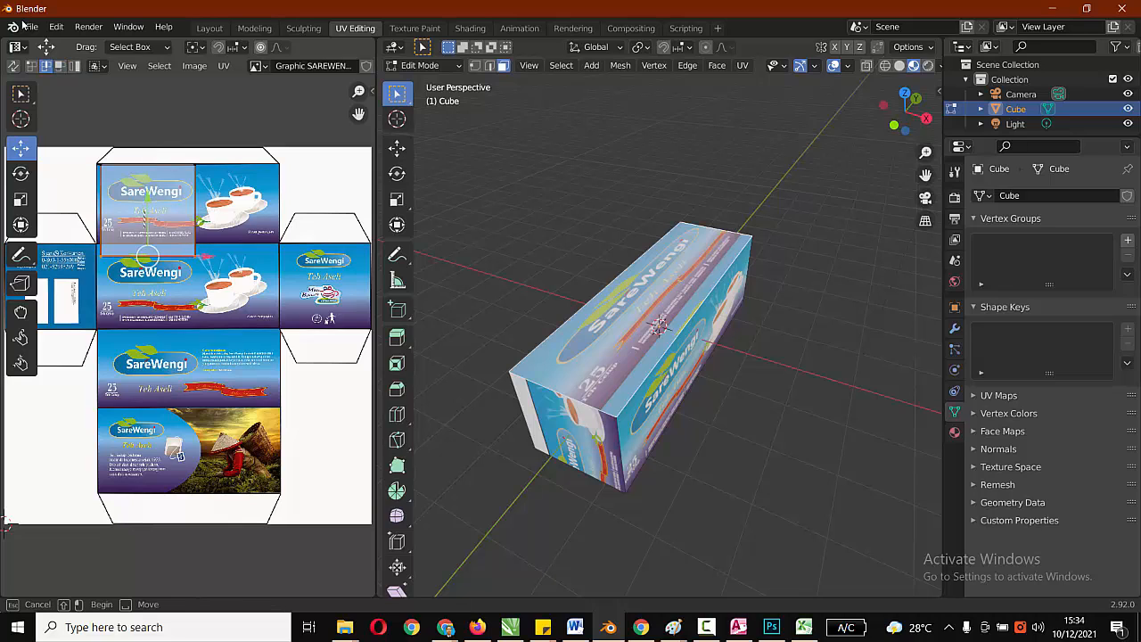
{"action": "left_click_drag", "start_coordinate": [148, 198], "coordinate": [148, 186]}
{"action": "left_click", "coordinate": [195, 204]}
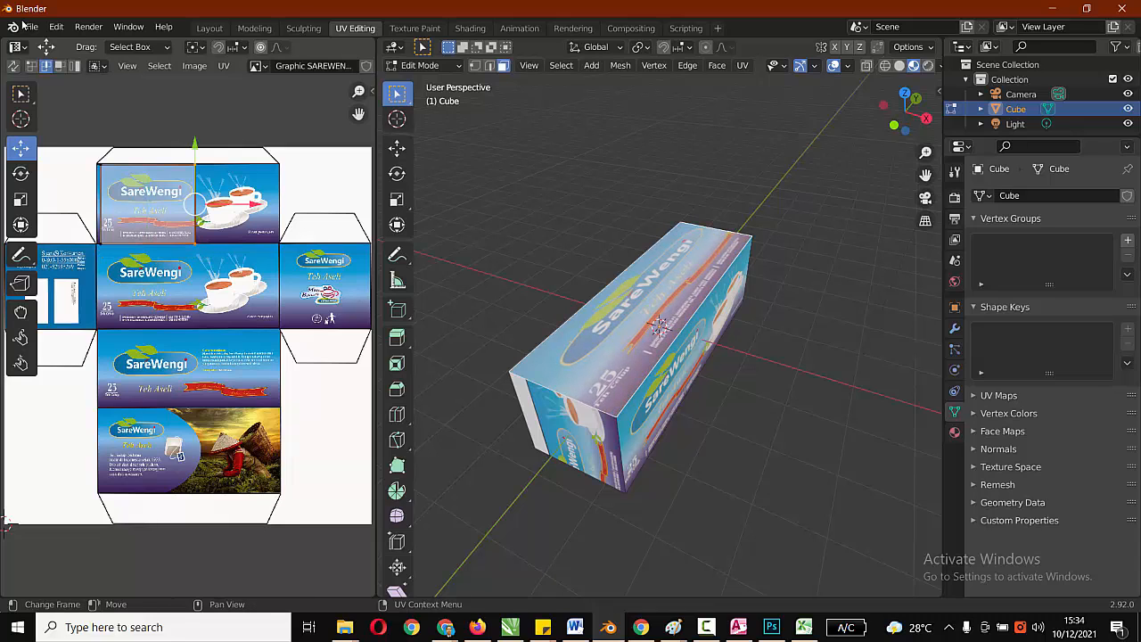
{"action": "left_click_drag", "start_coordinate": [253, 204], "coordinate": [335, 204]}
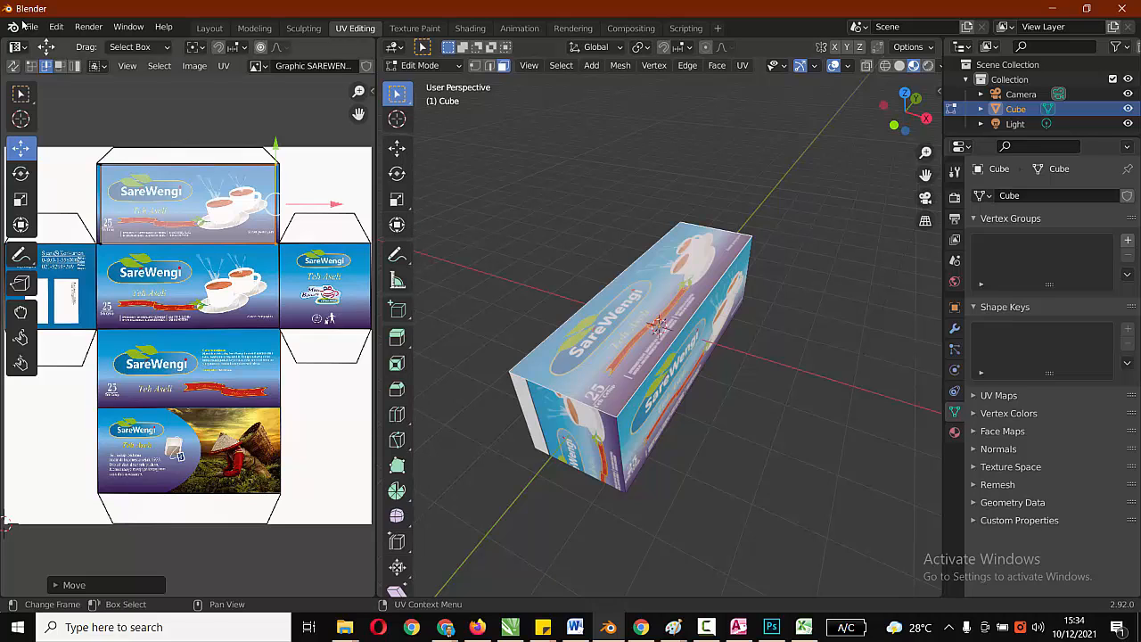
Fine-tune all four UV edges of the top face to the borders of the uppermost SareWengi cups panel.
{"action": "left_click", "coordinate": [188, 165]}
{"action": "left_click_drag", "start_coordinate": [188, 114], "coordinate": [188, 115]}
{"action": "left_click", "coordinate": [99, 203]}
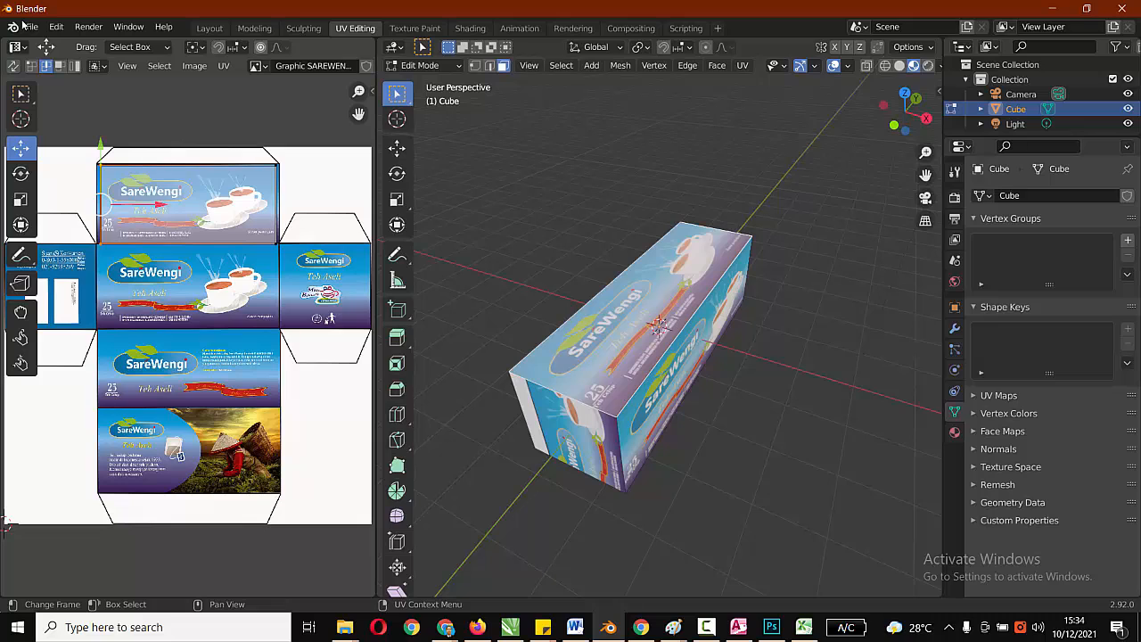
{"action": "left_click_drag", "start_coordinate": [121, 205], "coordinate": [119, 205]}
{"action": "left_click", "coordinate": [277, 203]}
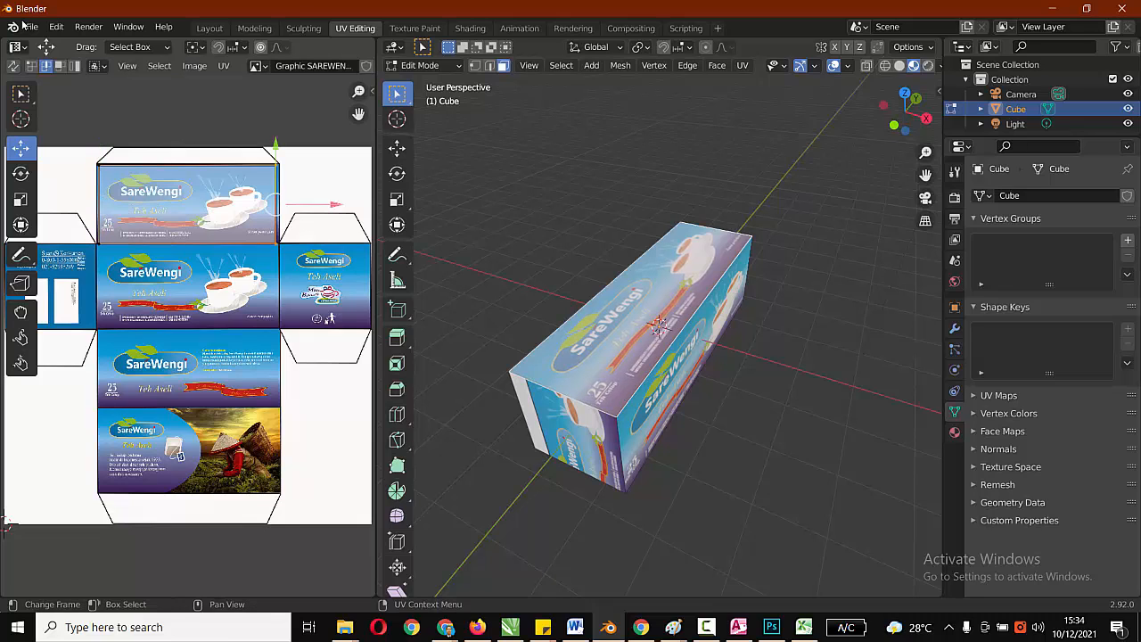
{"action": "left_click_drag", "start_coordinate": [304, 205], "coordinate": [306, 205]}
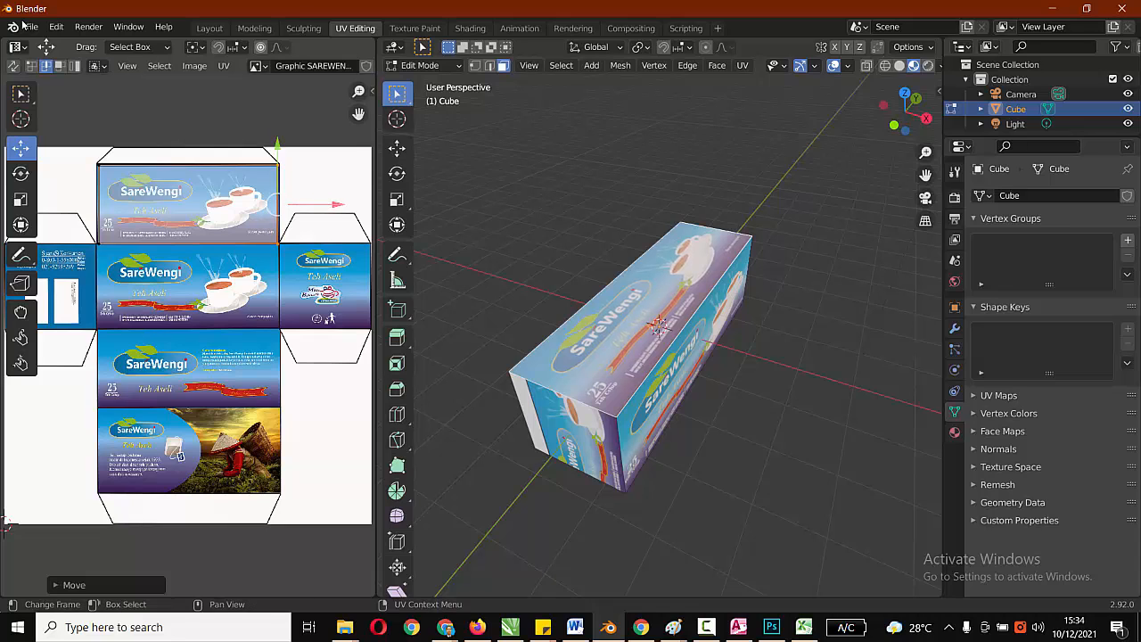
{"action": "left_click", "coordinate": [188, 243]}
{"action": "key", "text": "g"}
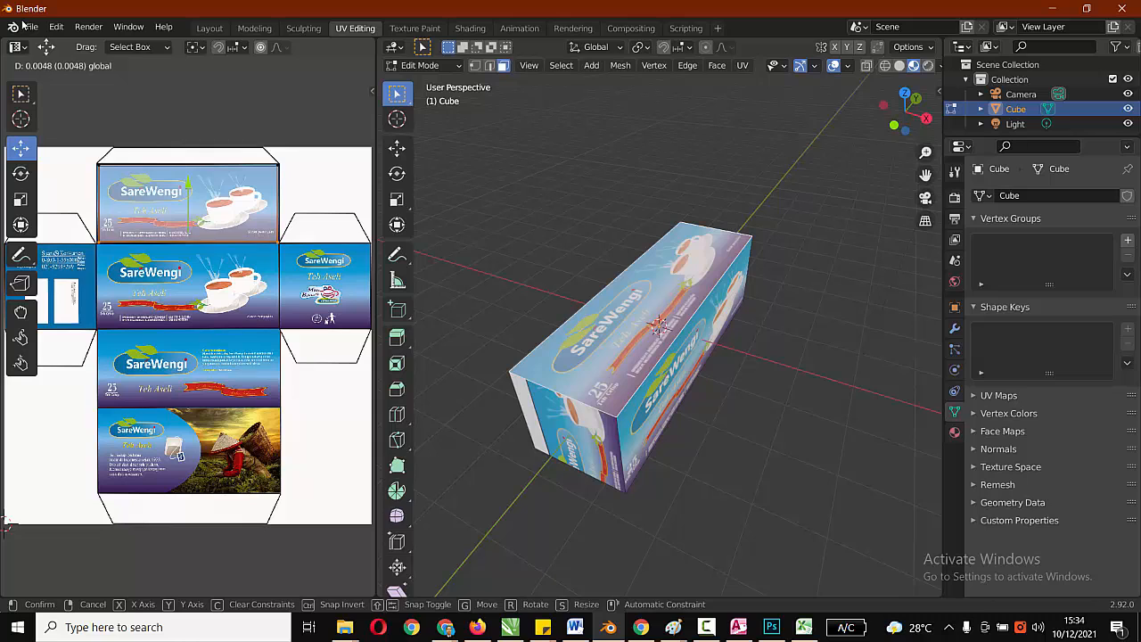
{"action": "left_click_drag", "start_coordinate": [188, 184], "coordinate": [188, 184]}
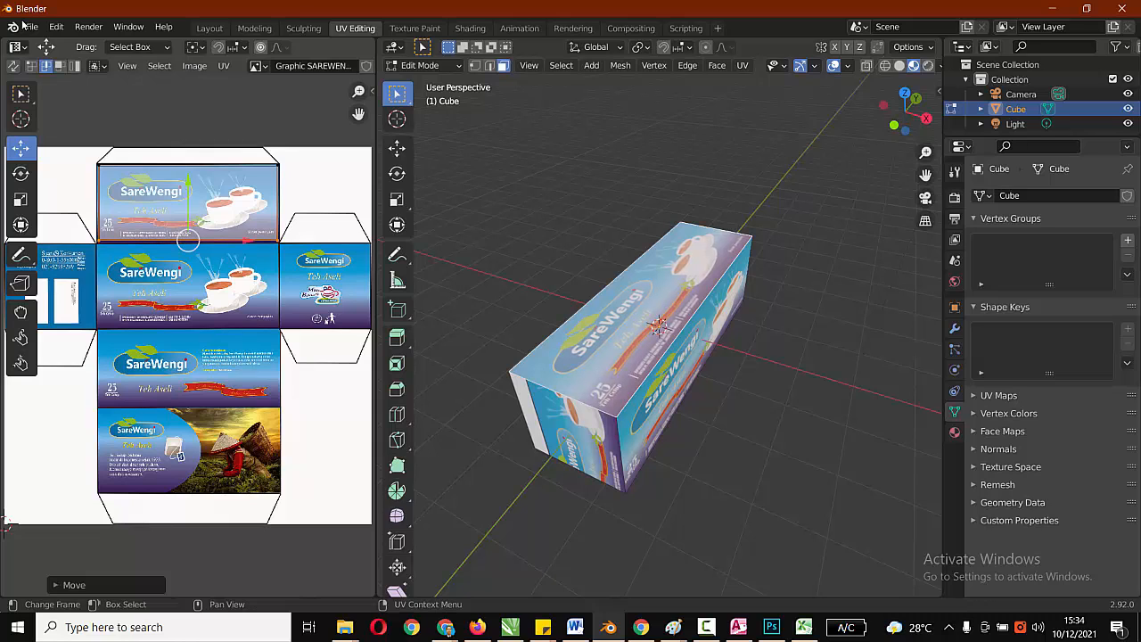
Select the box's bottom face and move its UV island up to the lower border of the tea-picker panel.
{"action": "middle_click_drag", "start_coordinate": [713, 374], "coordinate": [450, 570]}
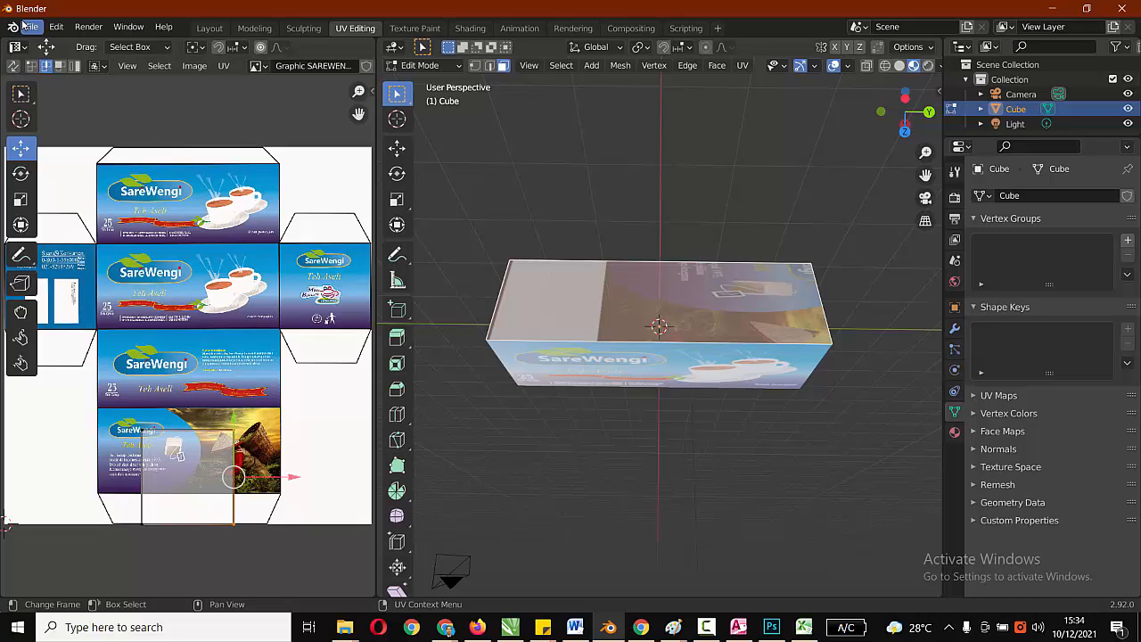
{"action": "key", "text": "3"}
{"action": "left_click", "coordinate": [187, 477]}
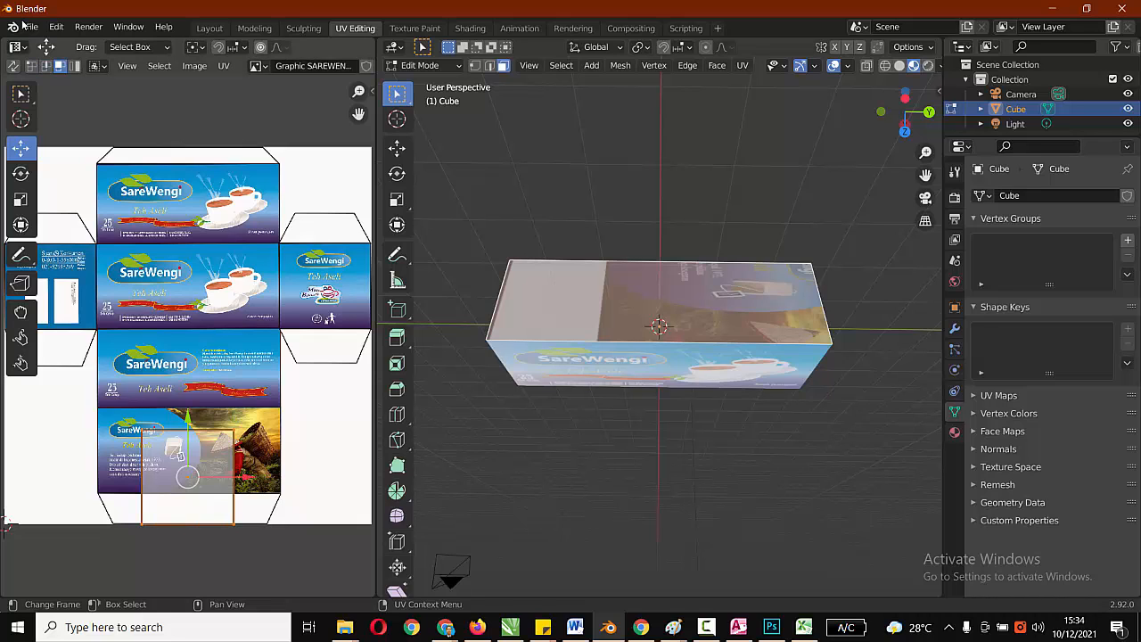
{"action": "left_click_drag", "start_coordinate": [187, 416], "coordinate": [187, 383]}
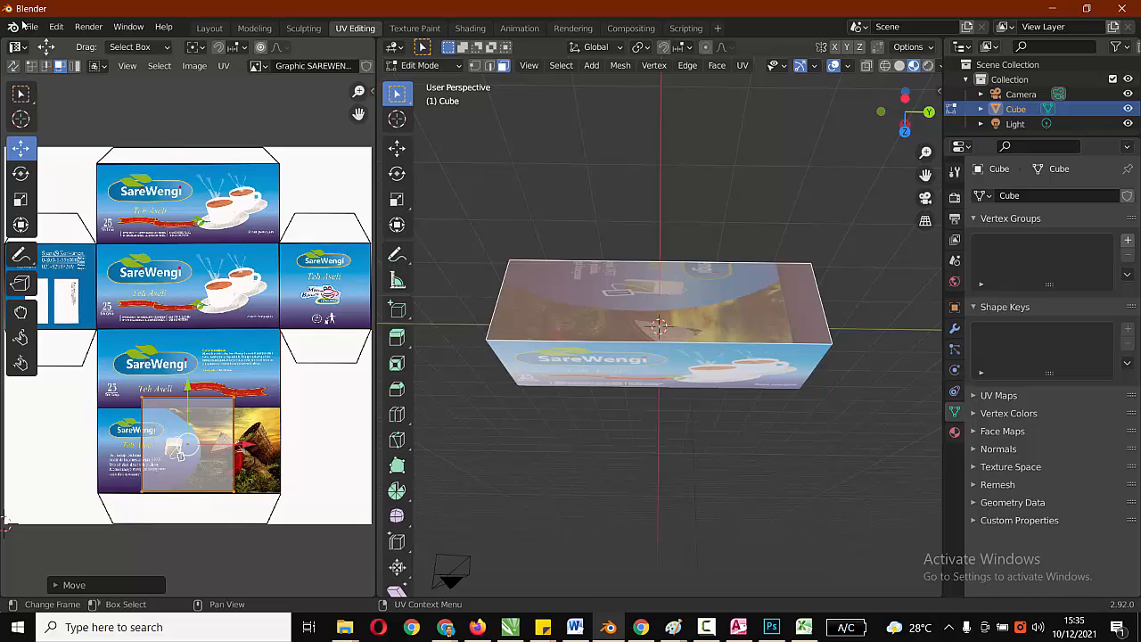
Rotate the bottom face's UV island about 89° so the tea-picker artwork runs along the box.
{"action": "left_click", "coordinate": [20, 174]}
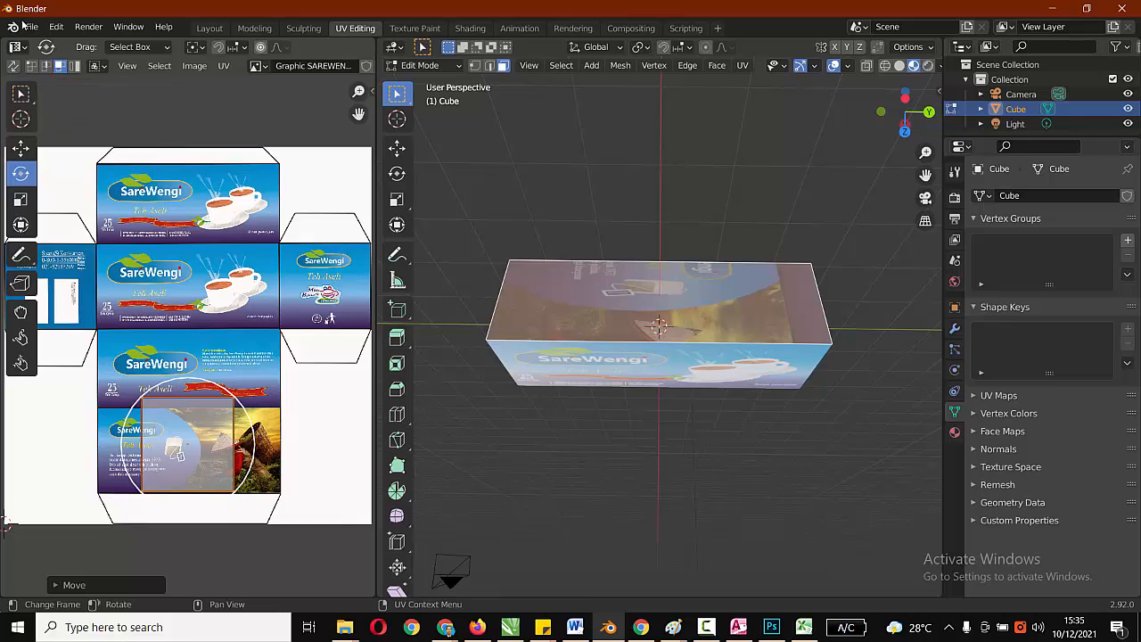
{"action": "left_click_drag", "start_coordinate": [212, 381], "coordinate": [122, 590]}
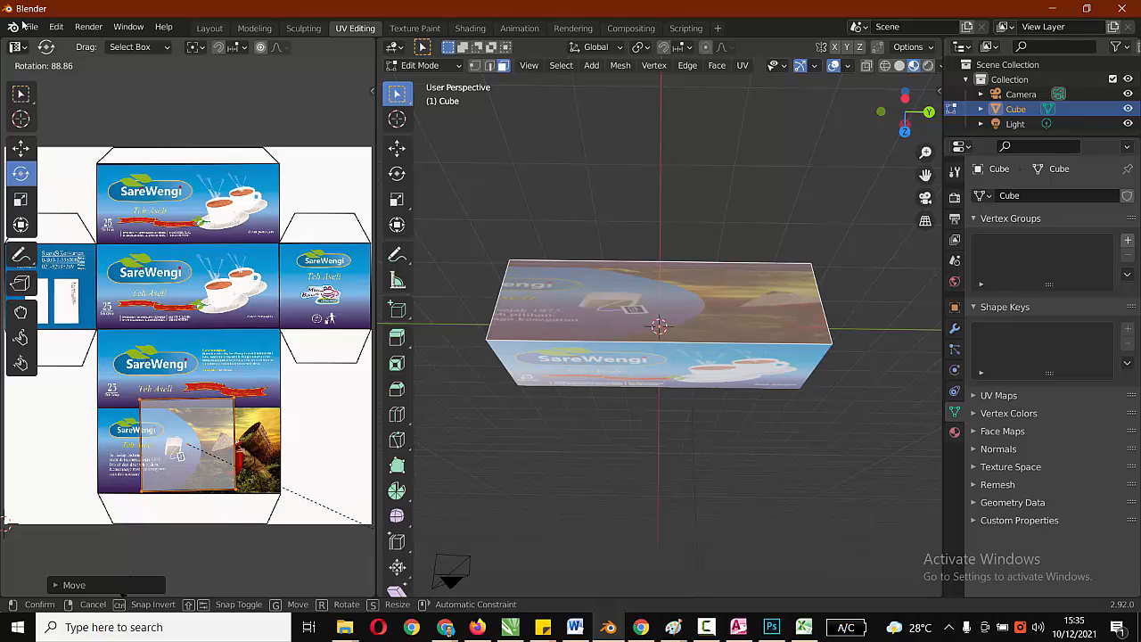
{"action": "left_click_drag", "start_coordinate": [122, 592], "coordinate": [123, 593]}
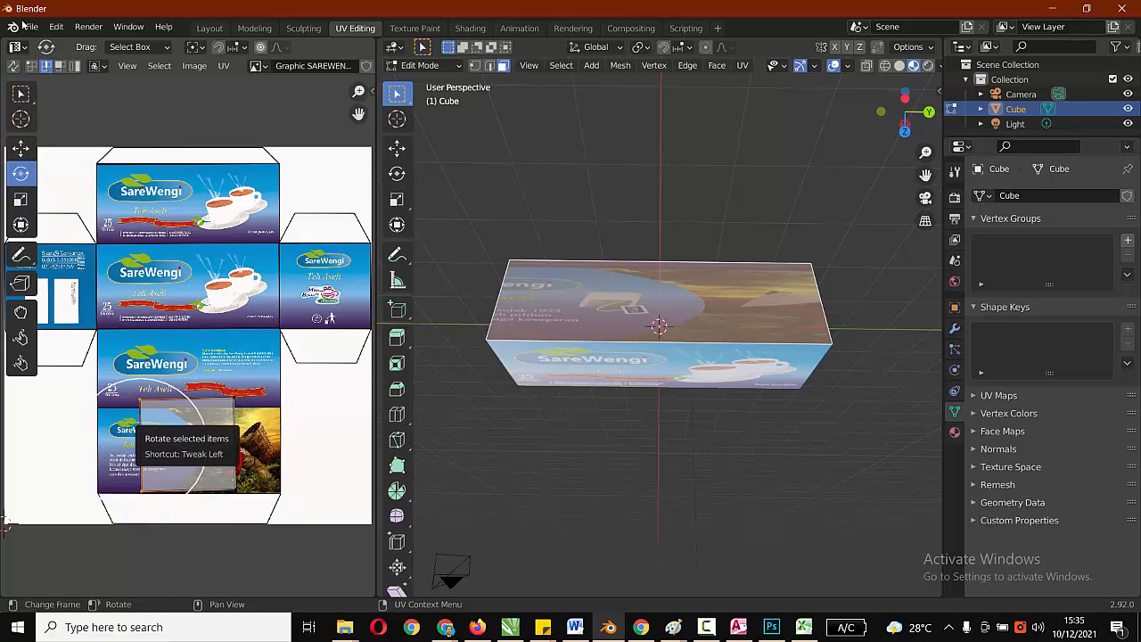
{"action": "left_click_drag", "start_coordinate": [140, 419], "coordinate": [166, 400]}
{"action": "key", "text": "ctrl+z"}
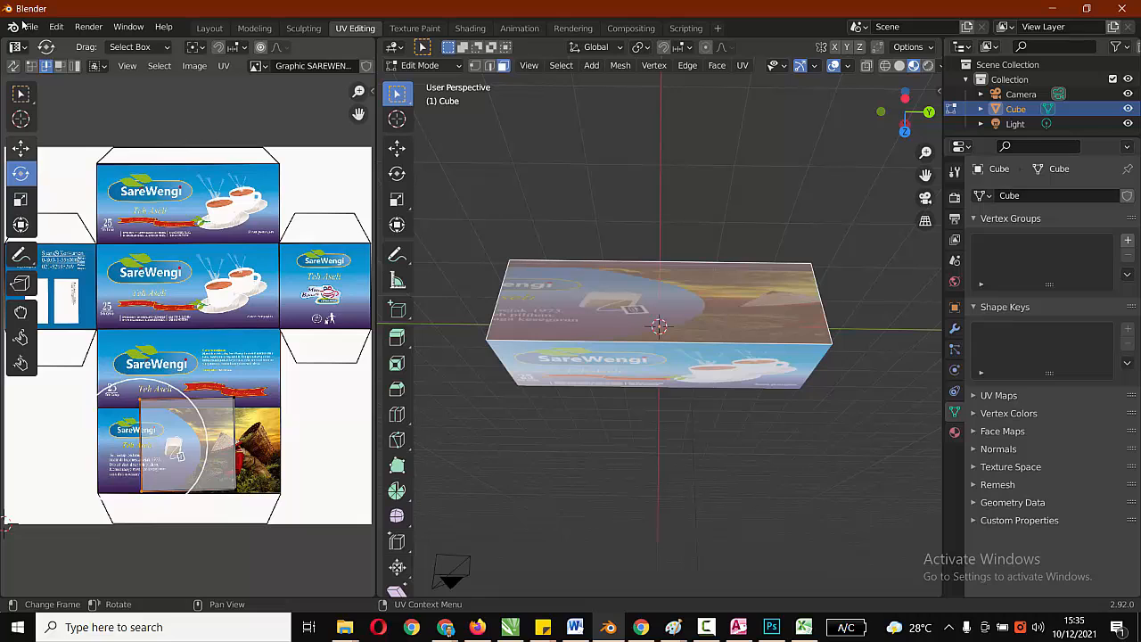
Fit the left, right and upper edges of the bottom face's UV island to the tea-picker panel's borders.
{"action": "left_click", "coordinate": [20, 147]}
{"action": "left_click_drag", "start_coordinate": [200, 445], "coordinate": [161, 445]}
{"action": "left_click", "coordinate": [235, 443]}
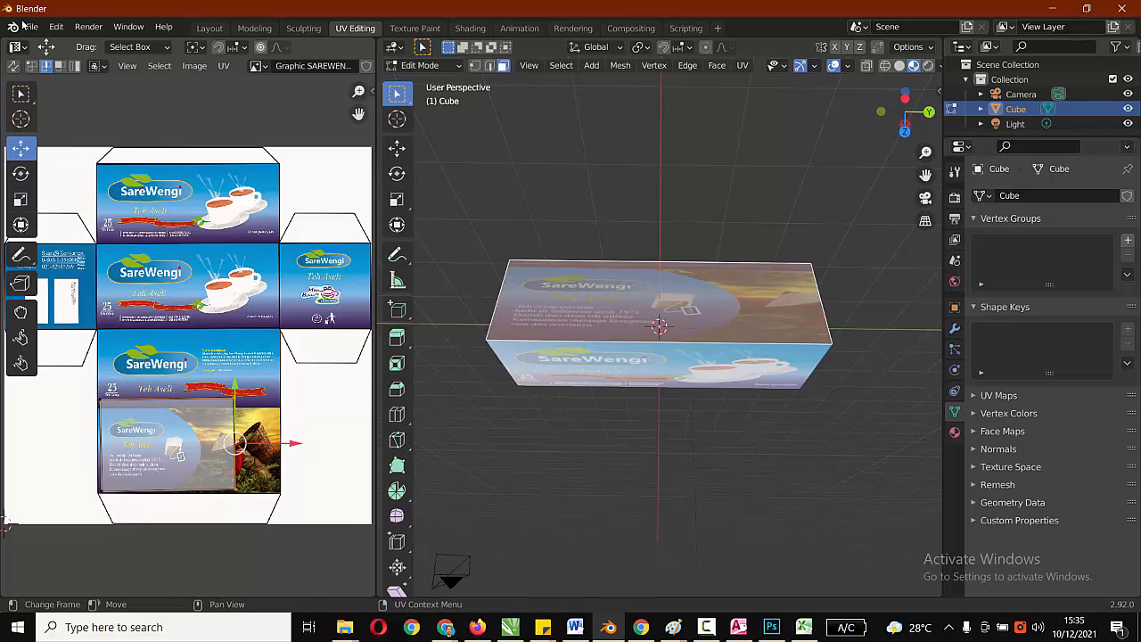
{"action": "left_click_drag", "start_coordinate": [294, 442], "coordinate": [335, 442]}
{"action": "left_click", "coordinate": [188, 401]}
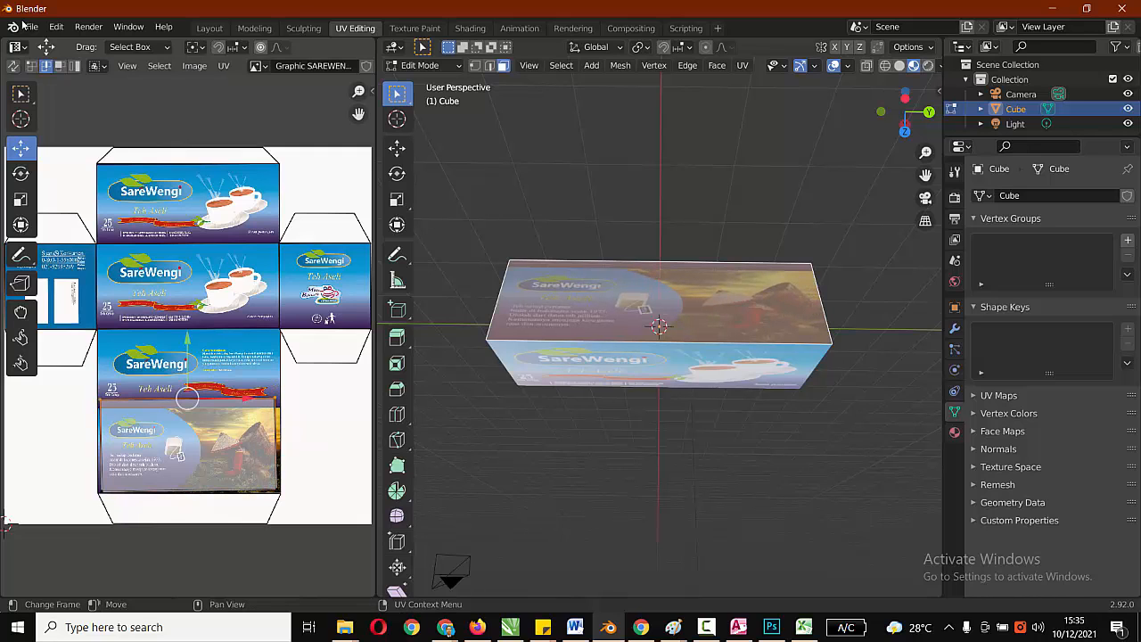
{"action": "left_click_drag", "start_coordinate": [187, 340], "coordinate": [187, 353]}
{"action": "left_click", "coordinate": [212, 491]}
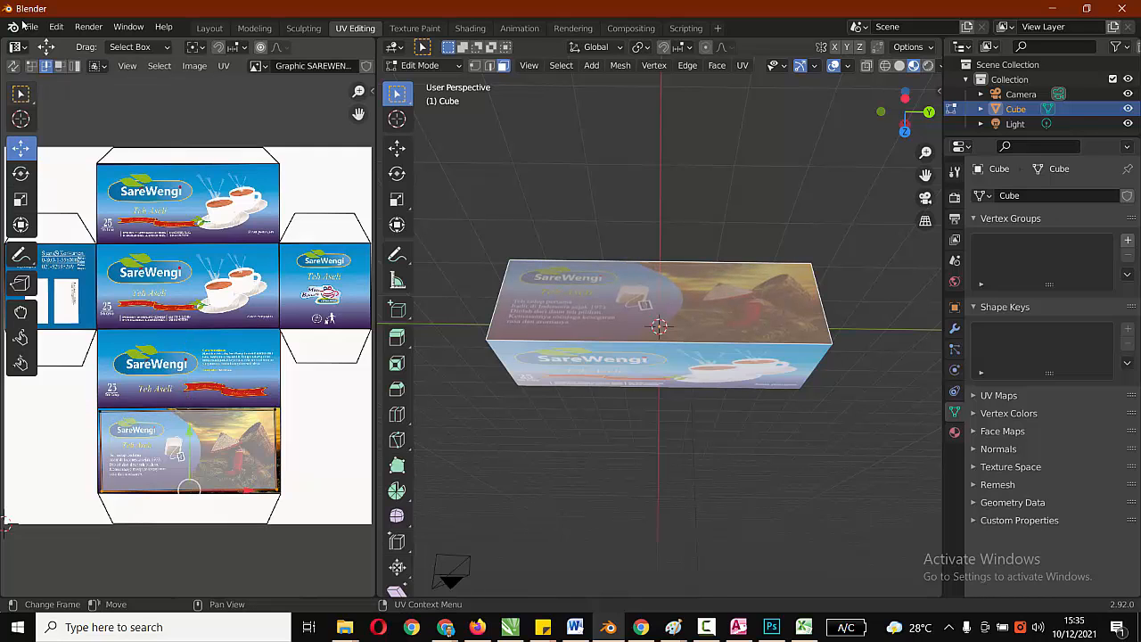
Fine-tune the right-hand corner vertices of the bottom face's UVs along Y and X to match the tea-picker panel's border.
{"action": "left_click", "coordinate": [32, 66]}
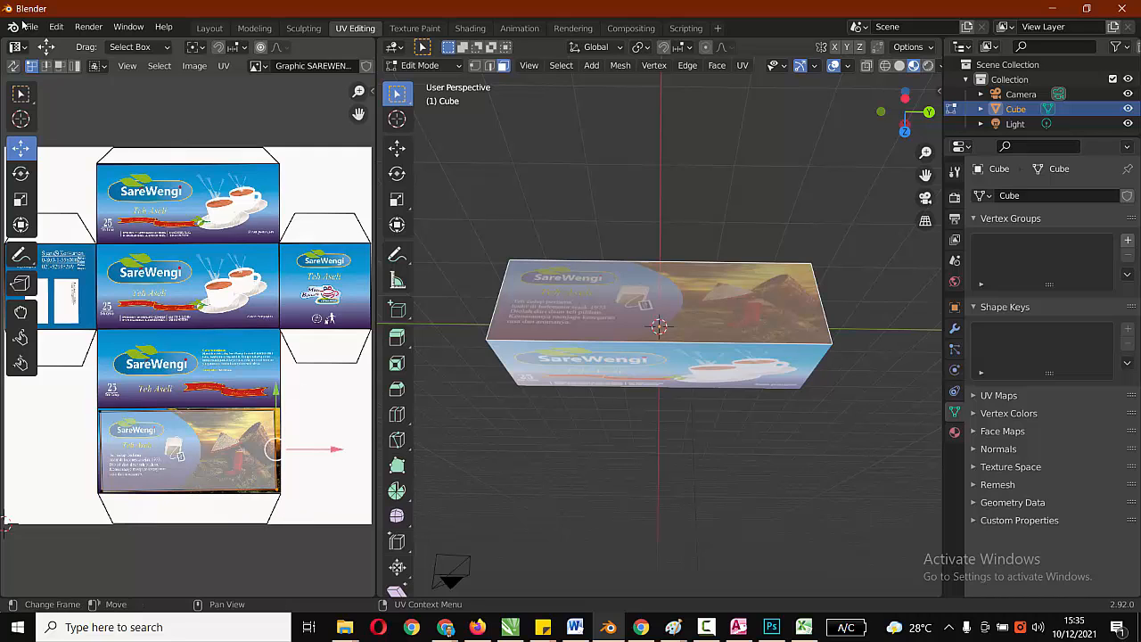
{"action": "key", "text": "g"}
{"action": "key", "text": "y"}
{"action": "left_click", "coordinate": [22, 24]}
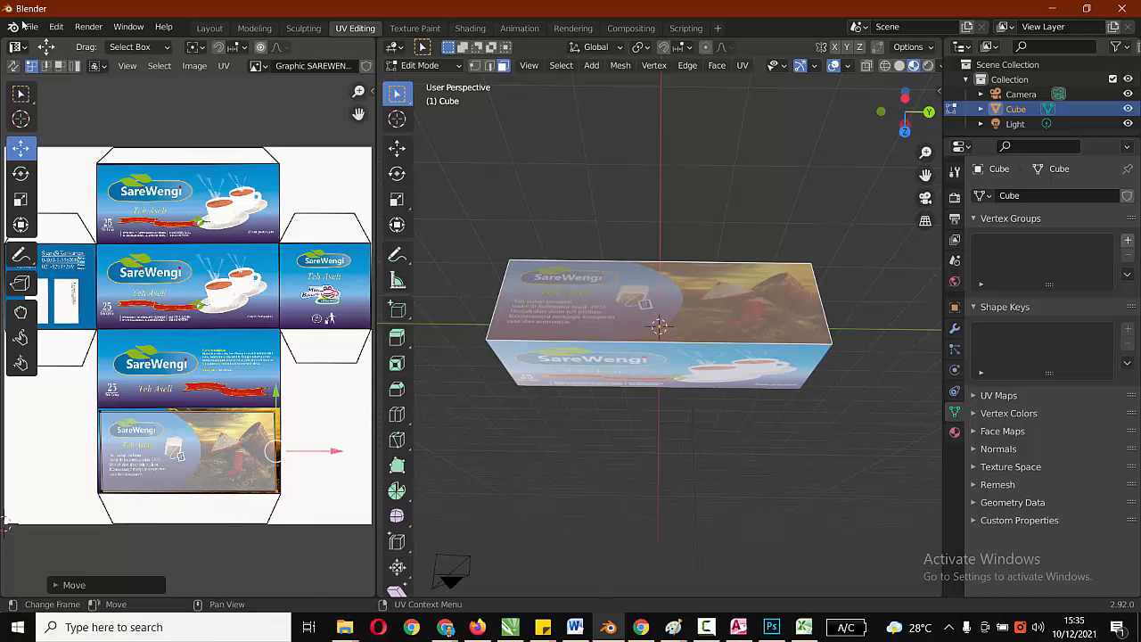
{"action": "key", "text": "g"}
{"action": "key", "text": "x"}
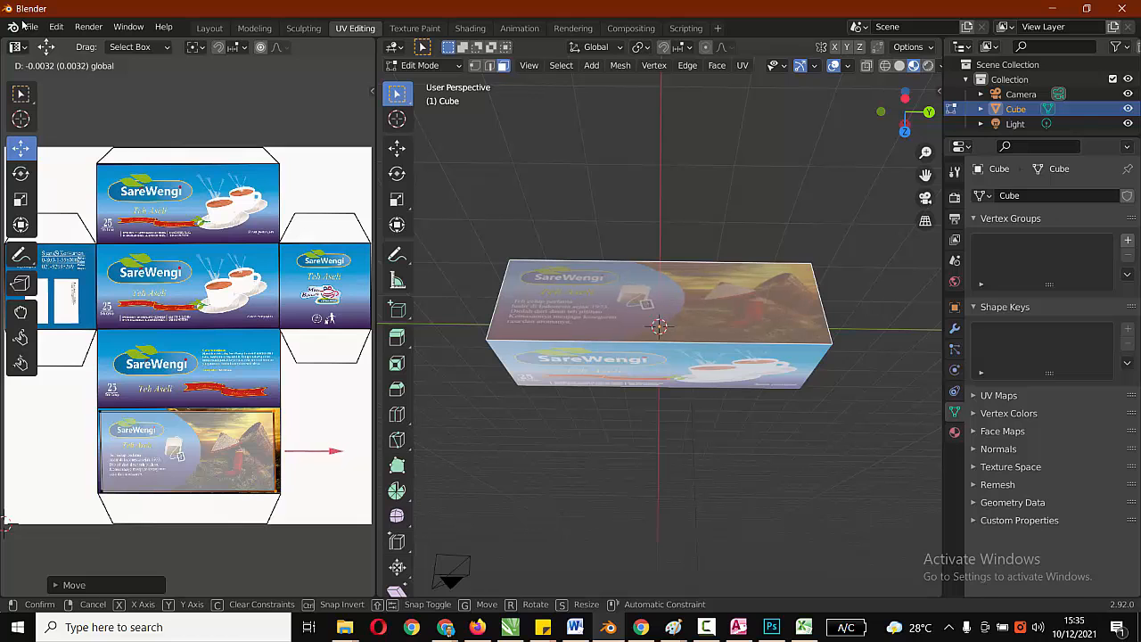
{"action": "left_click", "coordinate": [22, 25]}
Select the box's remaining unaligned long face and rotate its UV island so the packaging text reads upright along the box.
{"action": "scroll", "coordinate": [659, 326], "scroll_direction": "up", "scroll_amount": 4}
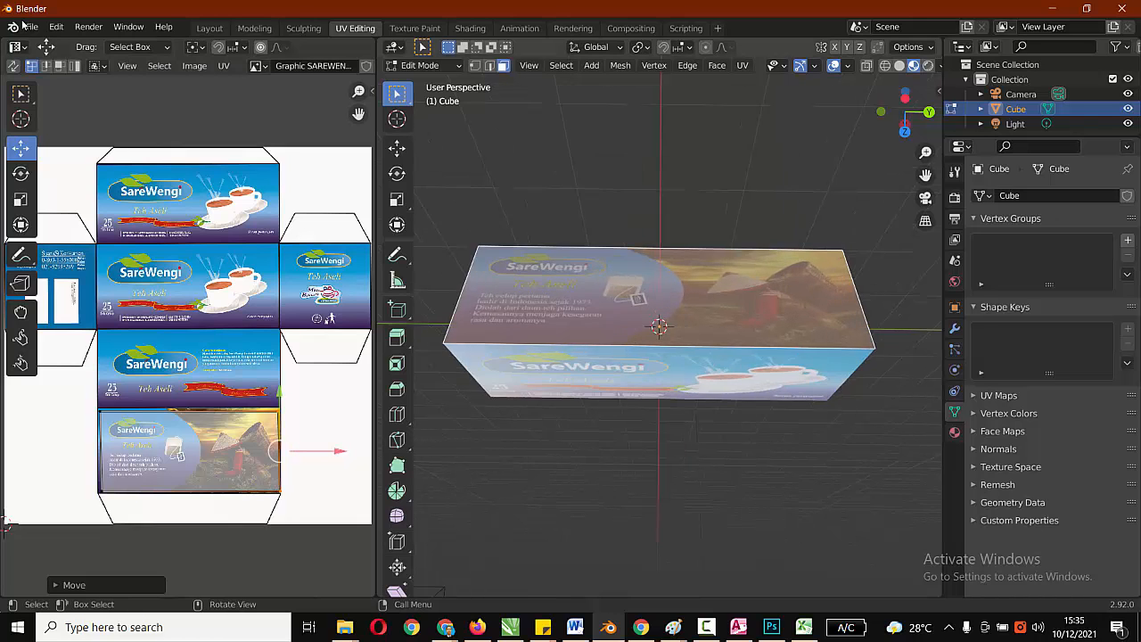
{"action": "scroll", "coordinate": [659, 326], "scroll_direction": "down", "scroll_amount": 5}
{"action": "middle_click_drag", "start_coordinate": [660, 326], "coordinate": [682, 473]}
{"action": "middle_click_drag", "start_coordinate": [835, 419], "coordinate": [718, 123]}
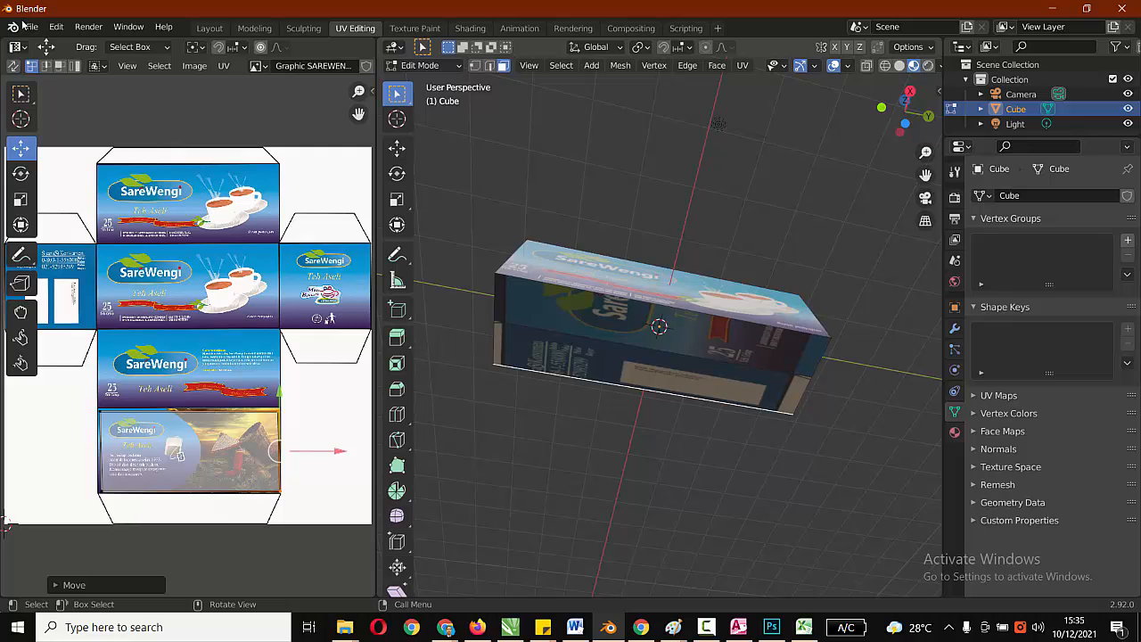
{"action": "left_click", "coordinate": [658, 345]}
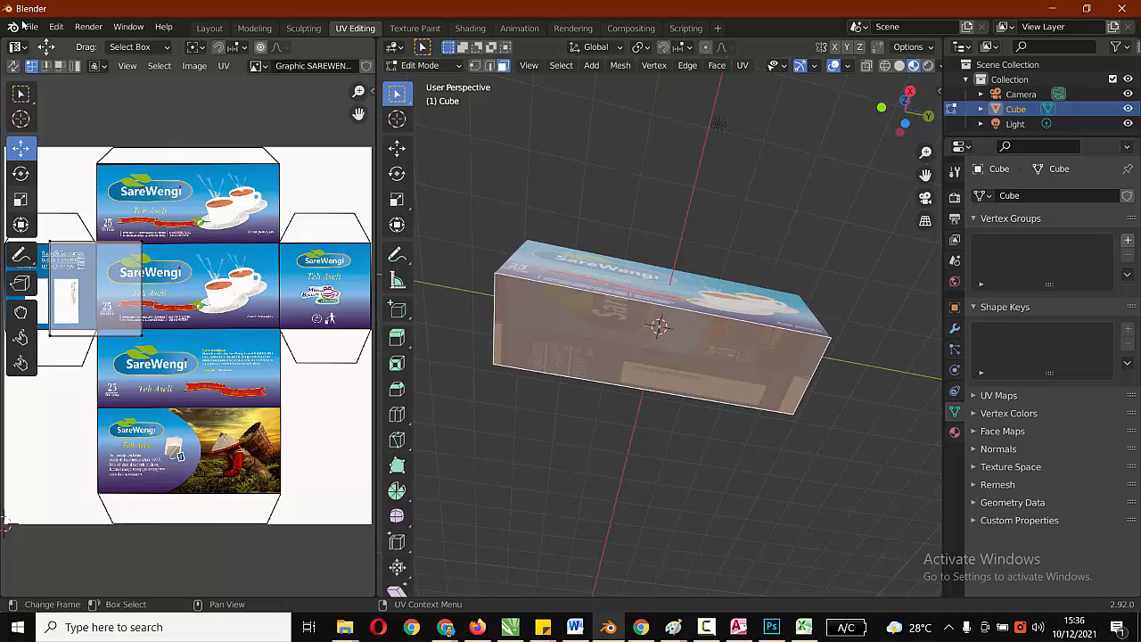
{"action": "left_click", "coordinate": [21, 174]}
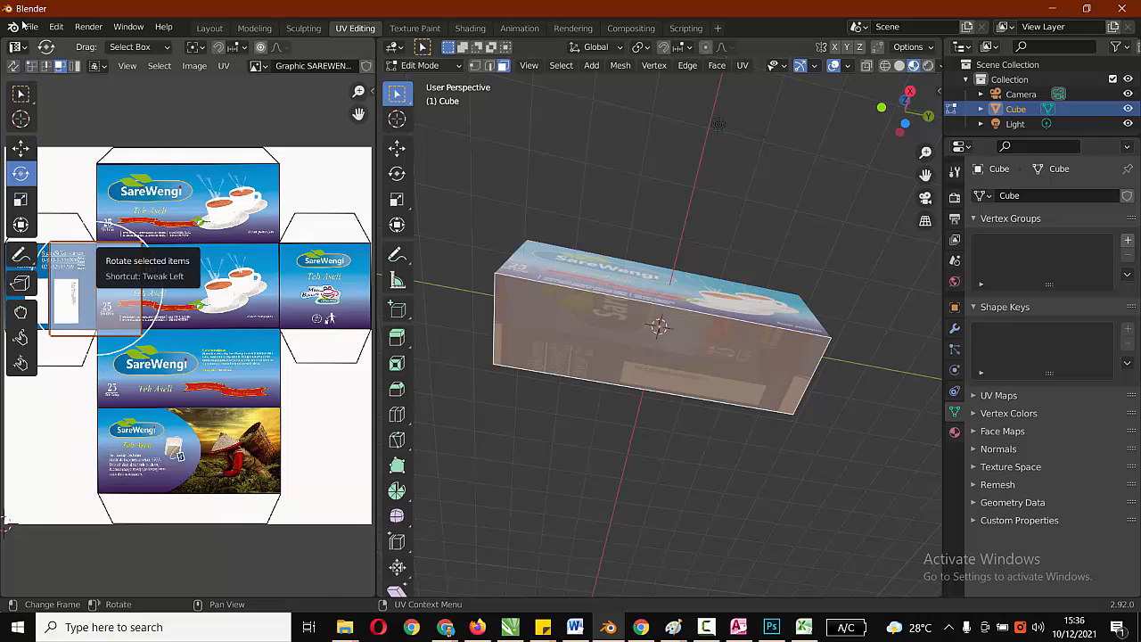
{"action": "left_click_drag", "start_coordinate": [114, 225], "coordinate": [366, 249]}
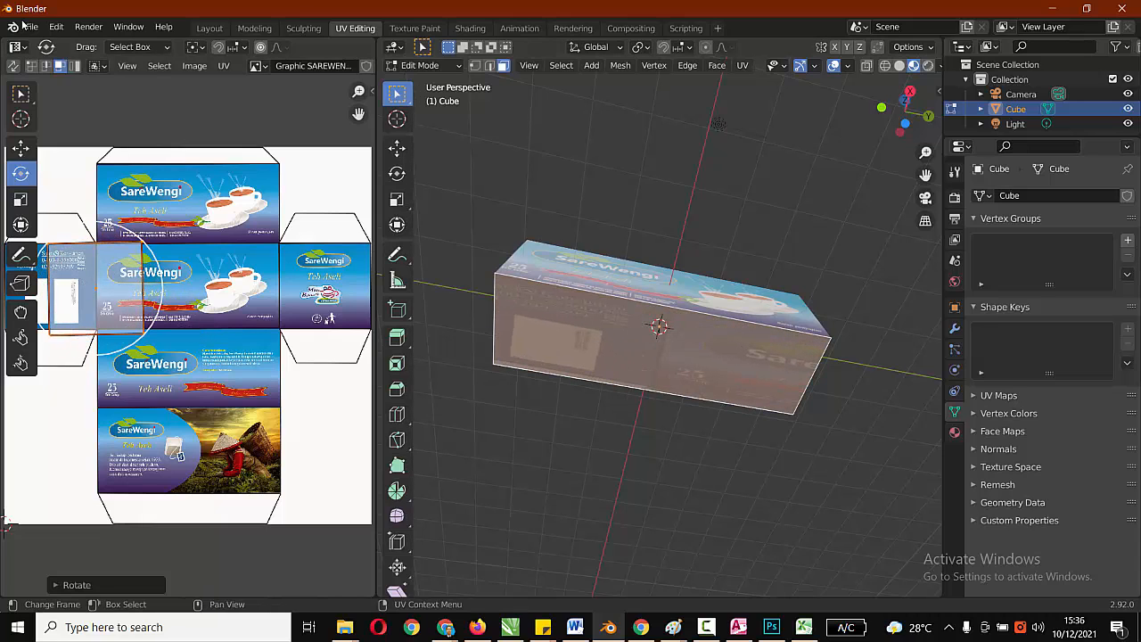
Move the long face's UV island onto the uppermost SareWengi cups panel and shrink it to fit within the panel's height.
{"action": "left_click", "coordinate": [20, 147]}
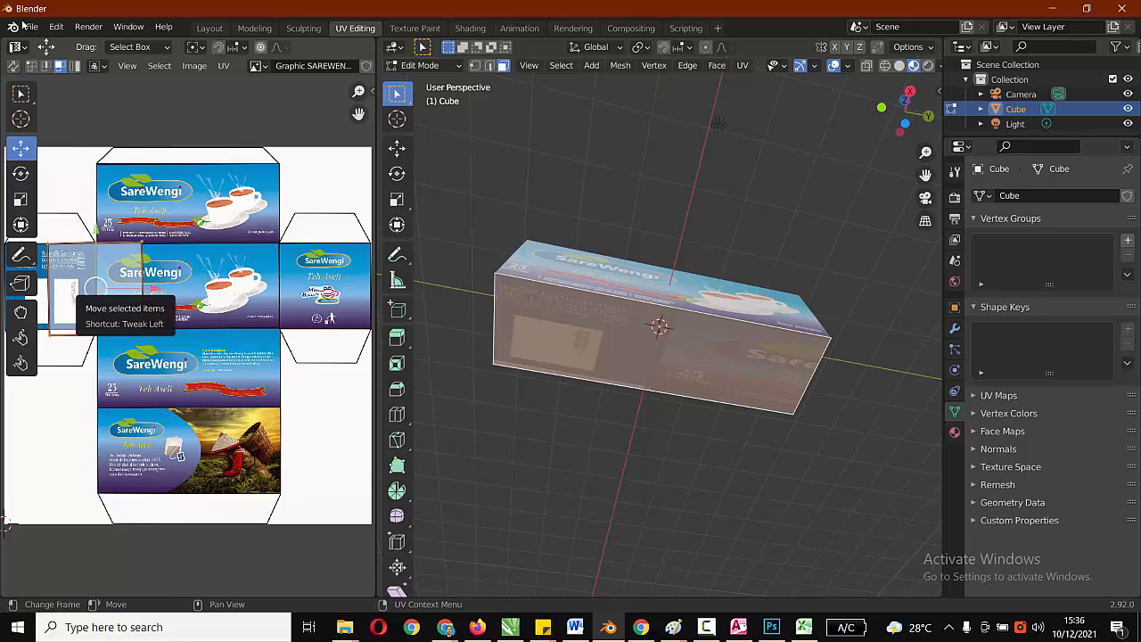
{"action": "left_click_drag", "start_coordinate": [95, 289], "coordinate": [148, 211]}
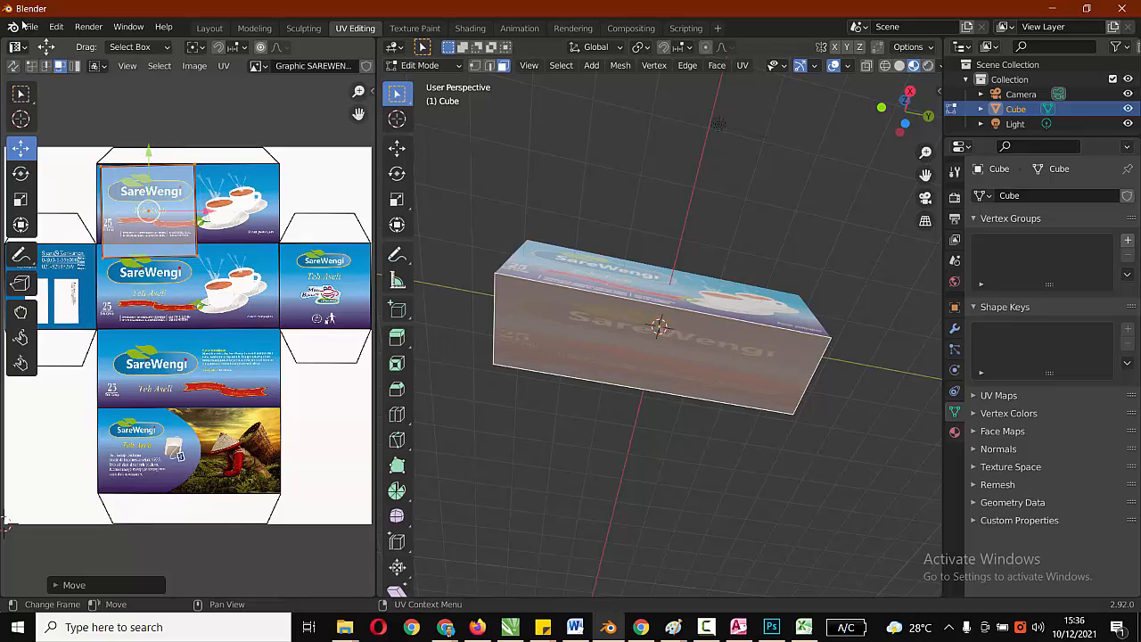
{"action": "key", "text": "s"}
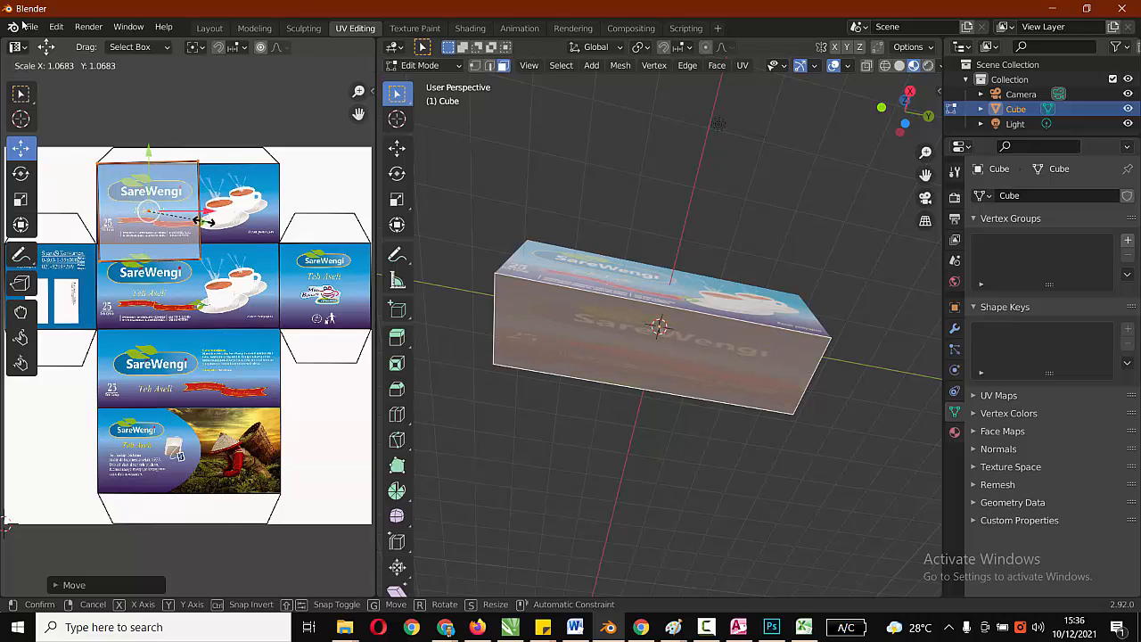
{"action": "left_click", "coordinate": [178, 212]}
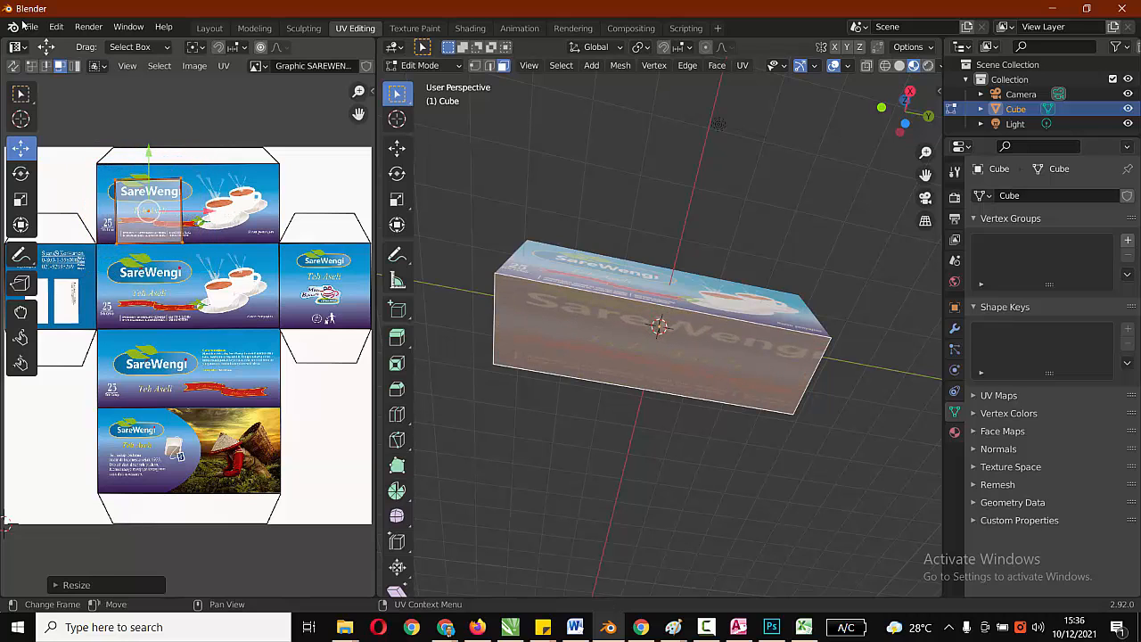
Stretch the long face's UV island horizontally and reposition it against the upper-left corner of the uppermost cups panel.
{"action": "left_click", "coordinate": [20, 199]}
{"action": "left_click_drag", "start_coordinate": [207, 211], "coordinate": [291, 211]}
{"action": "left_click", "coordinate": [20, 147]}
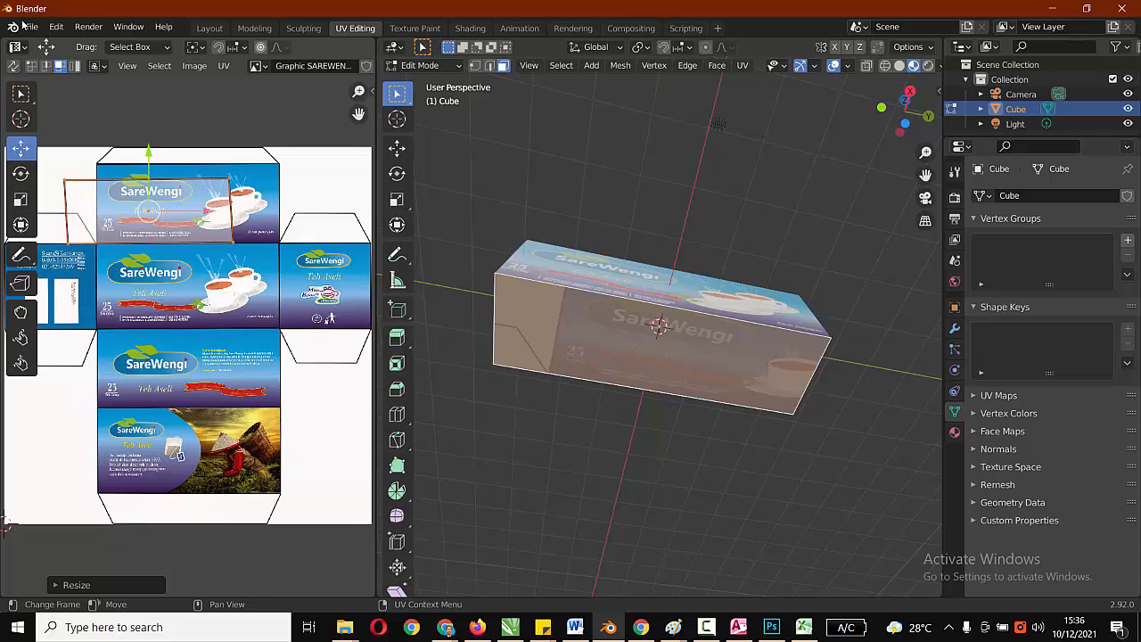
{"action": "left_click_drag", "start_coordinate": [149, 153], "coordinate": [149, 148]}
{"action": "left_click_drag", "start_coordinate": [149, 206], "coordinate": [183, 196]}
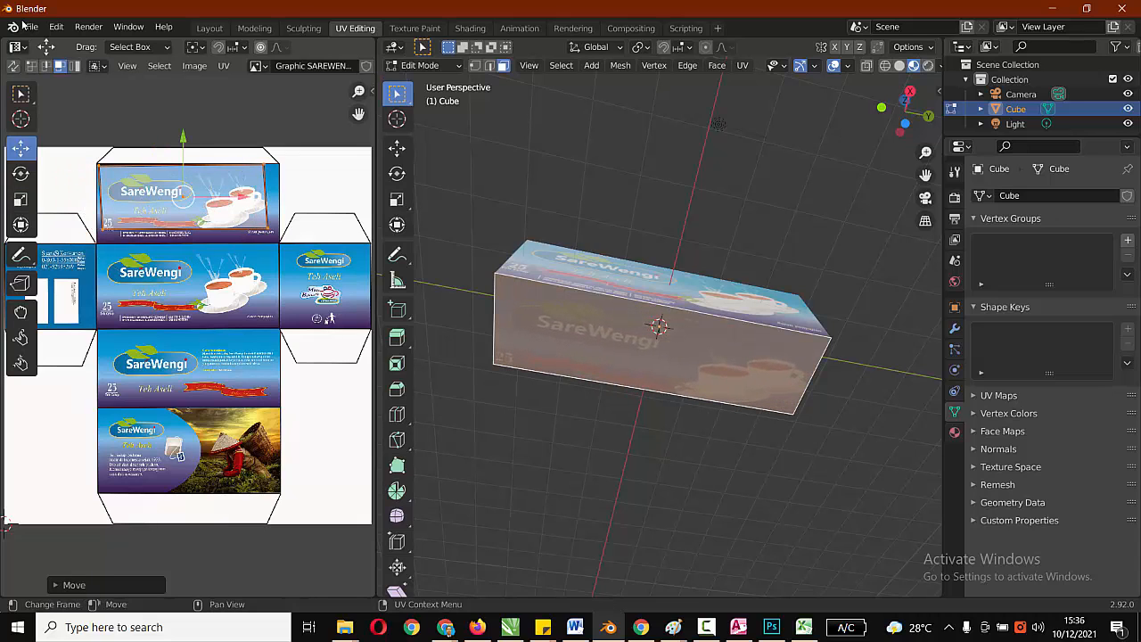
Move the long face's two right UV corners and its lower-left corner to the matching corners of the uppermost cups panel.
{"action": "key", "text": "1"}
{"action": "left_click", "coordinate": [268, 229]}
{"action": "left_click_drag", "start_coordinate": [268, 229], "coordinate": [275, 240]}
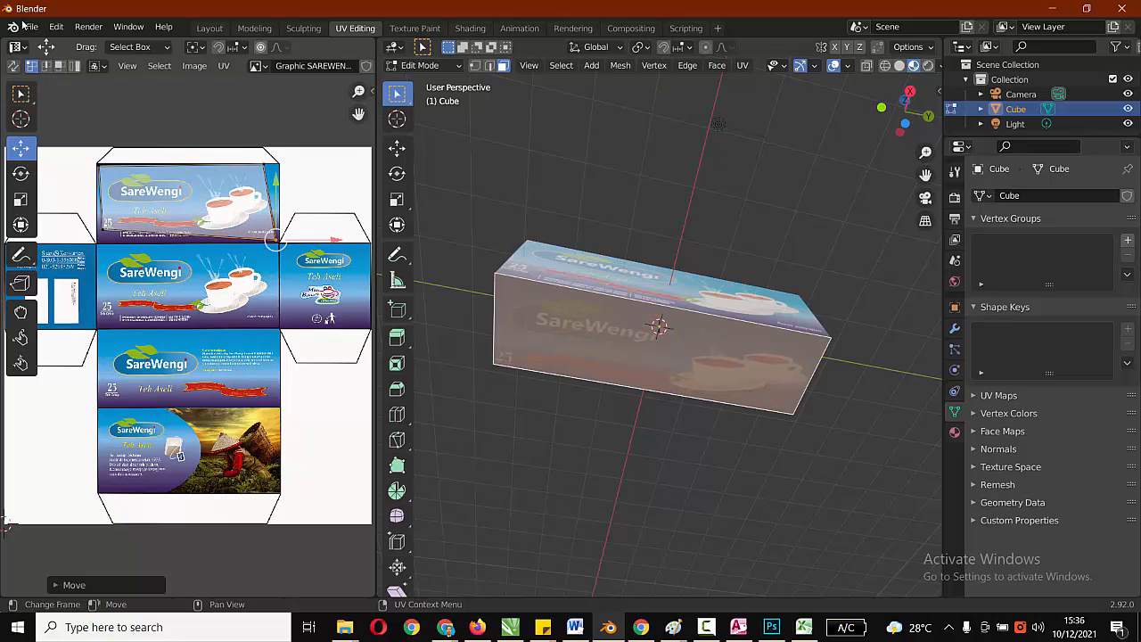
{"action": "left_click", "coordinate": [264, 165]}
{"action": "left_click_drag", "start_coordinate": [264, 165], "coordinate": [276, 166]}
{"action": "key", "text": "a"}
{"action": "key", "text": "g"}
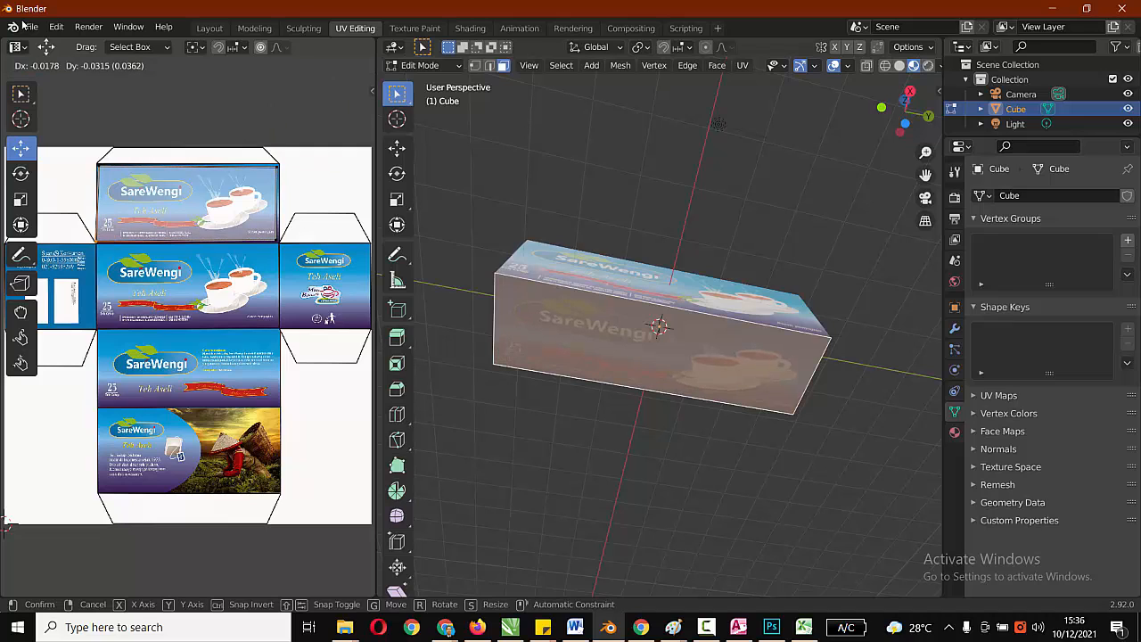
{"action": "left_click_drag", "start_coordinate": [101, 240], "coordinate": [101, 240]}
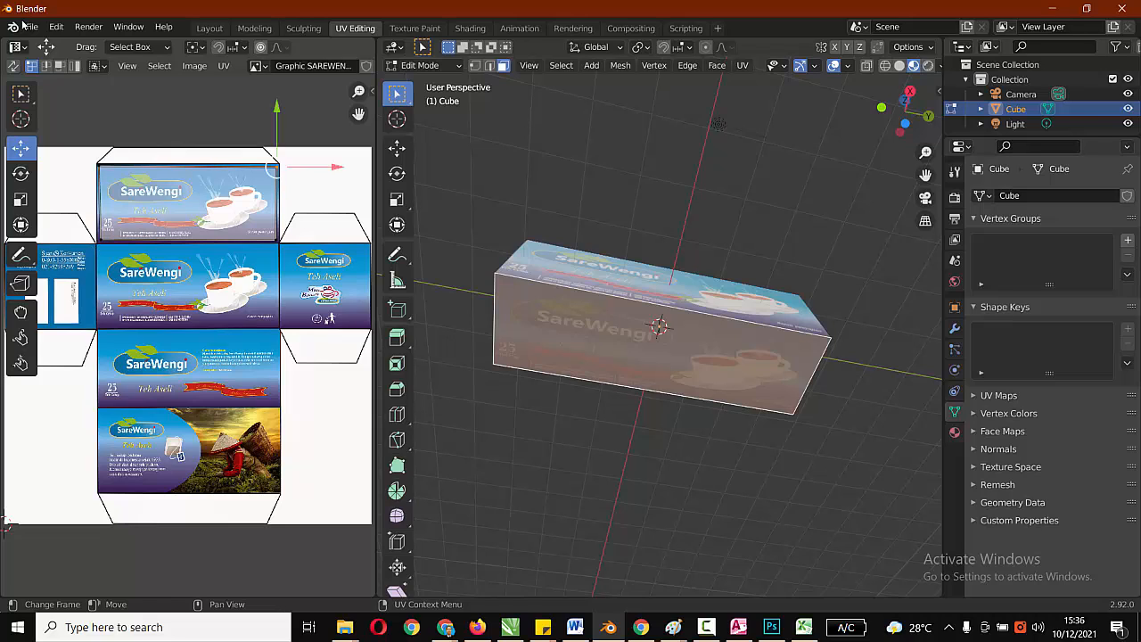
Fine-tune the long face's lower-left and upper-right UV corners against the uppermost cups panel's border and clear the selection.
{"action": "key", "text": "g"}
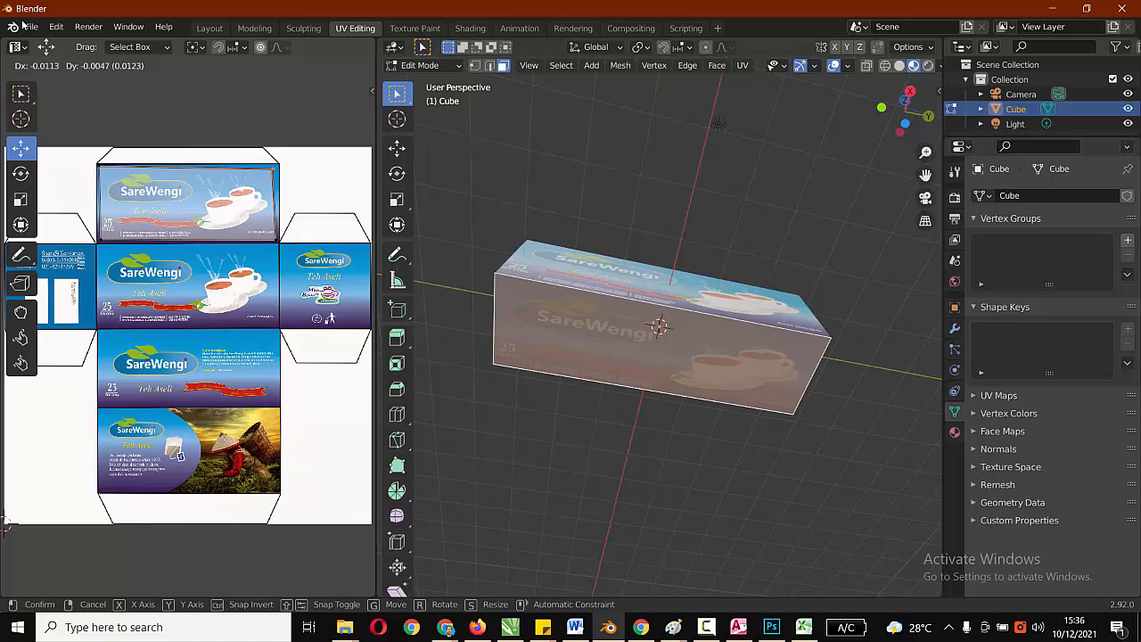
{"action": "left_click", "coordinate": [24, 25]}
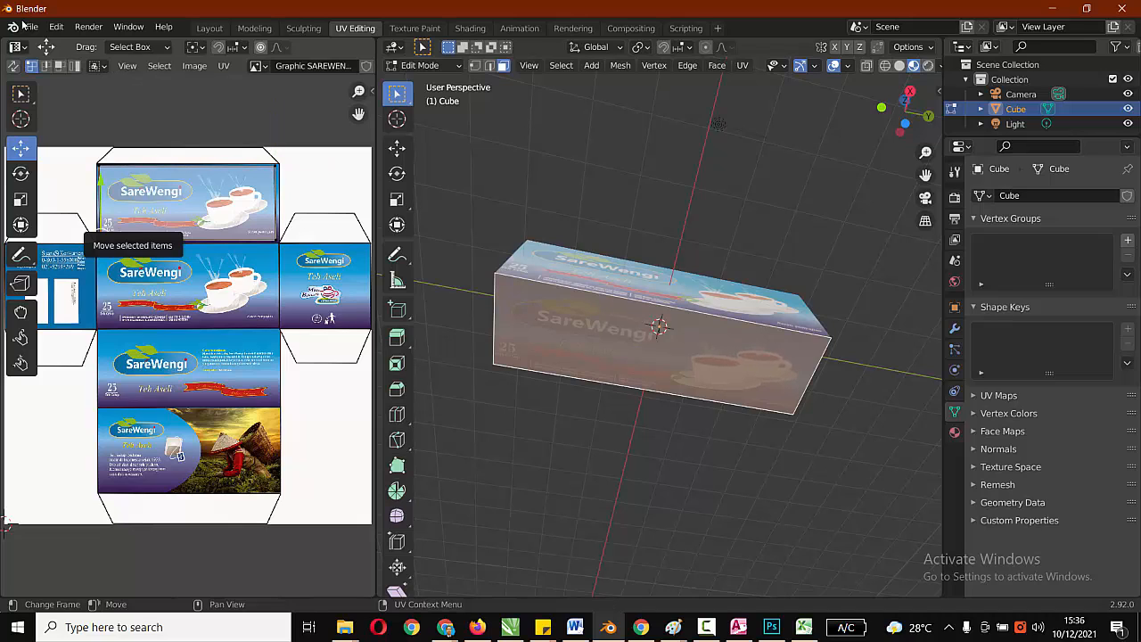
{"action": "key", "text": "g"}
{"action": "left_click_drag", "start_coordinate": [101, 181], "coordinate": [101, 184]}
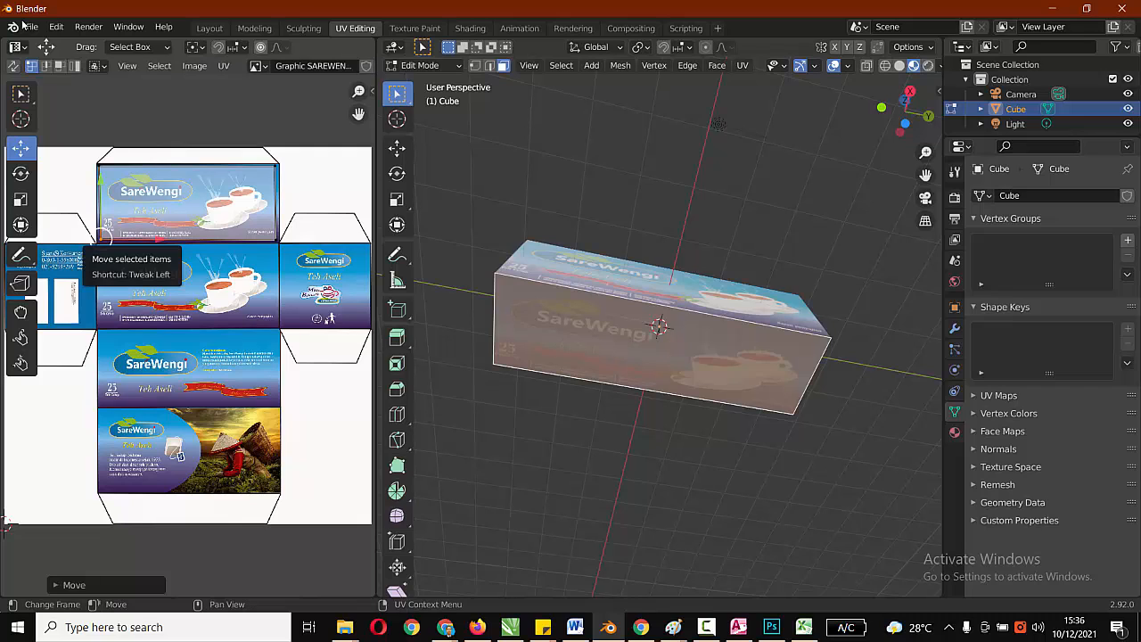
{"action": "left_click_drag", "start_coordinate": [100, 240], "coordinate": [98, 241]}
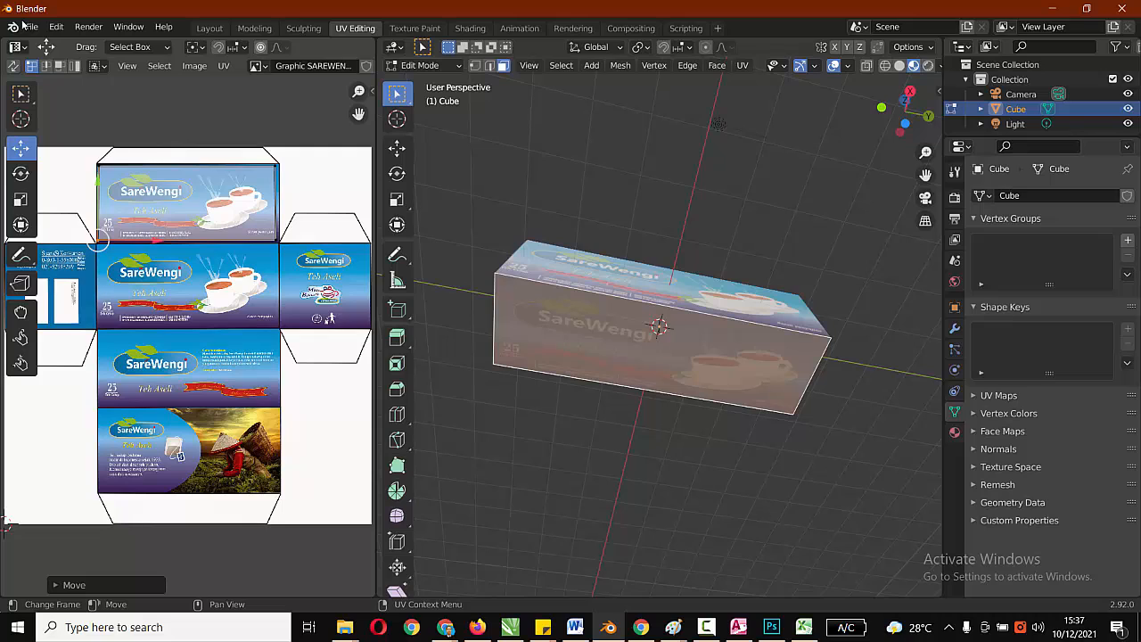
{"action": "left_click", "coordinate": [275, 166]}
{"action": "left_click_drag", "start_coordinate": [276, 167], "coordinate": [277, 166]}
{"action": "key", "text": "alt+a"}
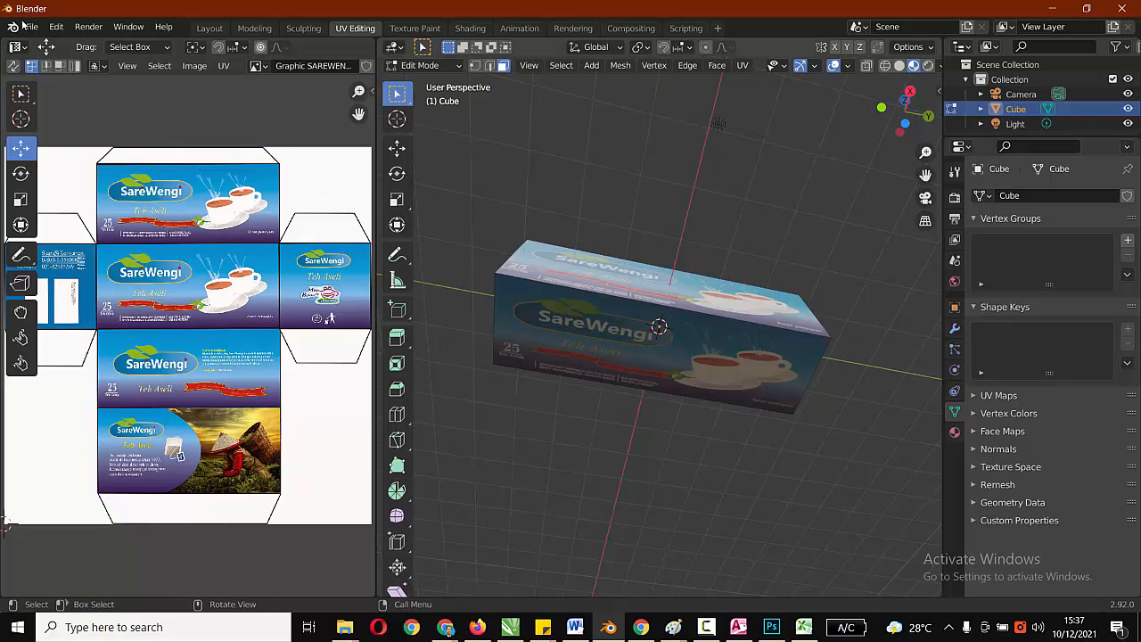
Select the box's end face, move its UV island onto the small Teh Aseli end panel and rotate it so the logo stands upright.
{"action": "middle_click_drag", "start_coordinate": [677, 294], "coordinate": [825, 388]}
{"action": "middle_click_drag", "start_coordinate": [540, 510], "coordinate": [550, 496]}
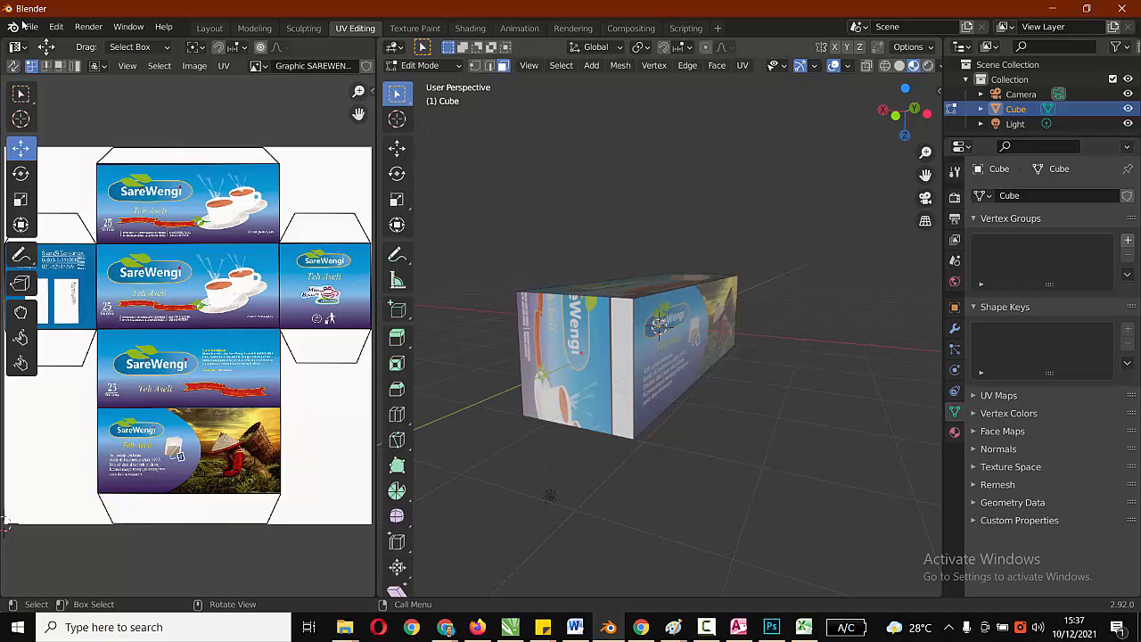
{"action": "left_click", "coordinate": [575, 364]}
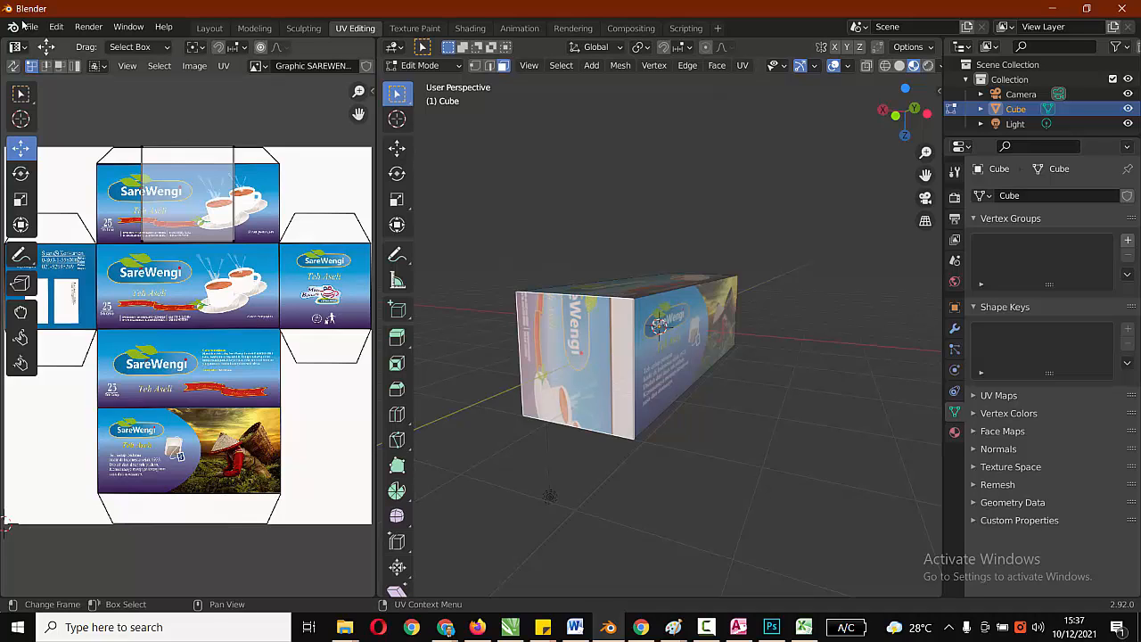
{"action": "left_click", "coordinate": [59, 65]}
{"action": "key", "text": "a"}
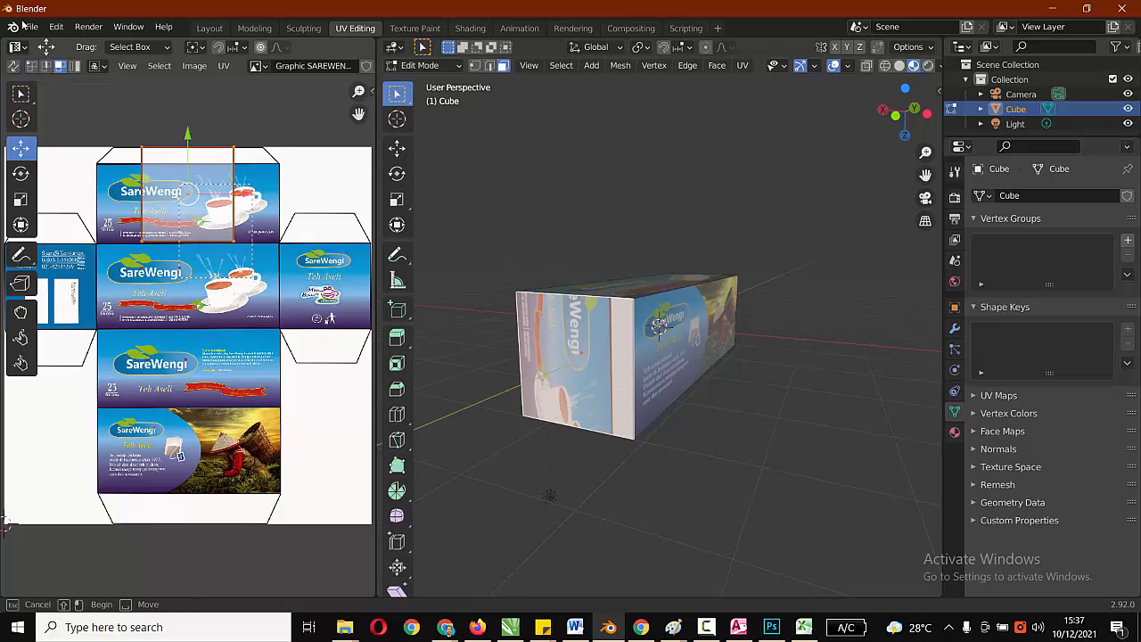
{"action": "key", "text": "g"}
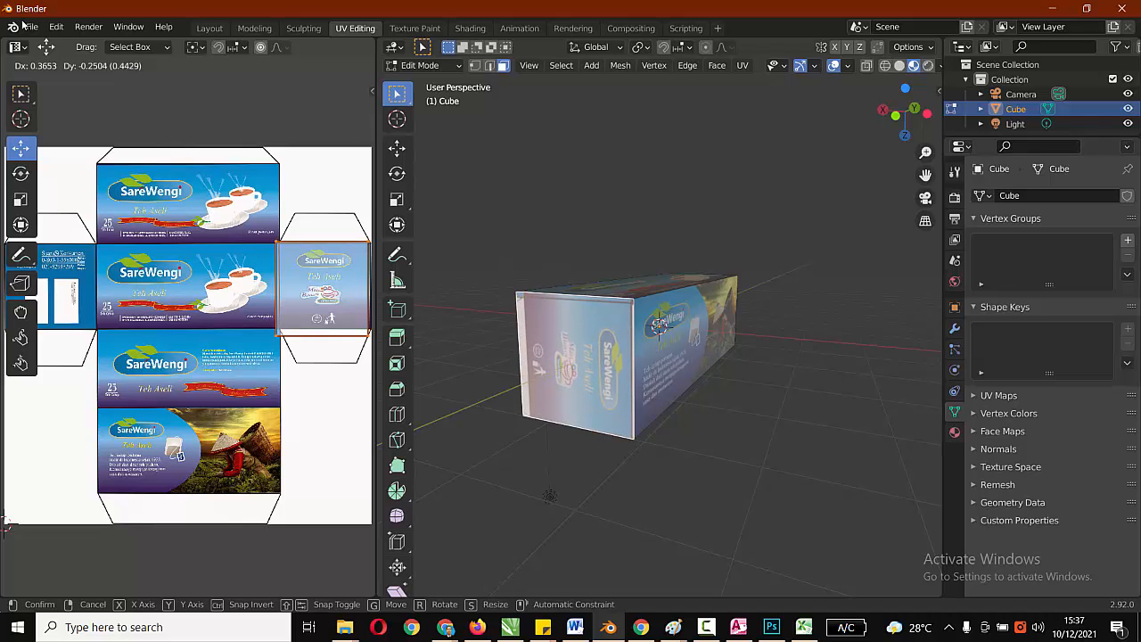
{"action": "key", "text": "Return"}
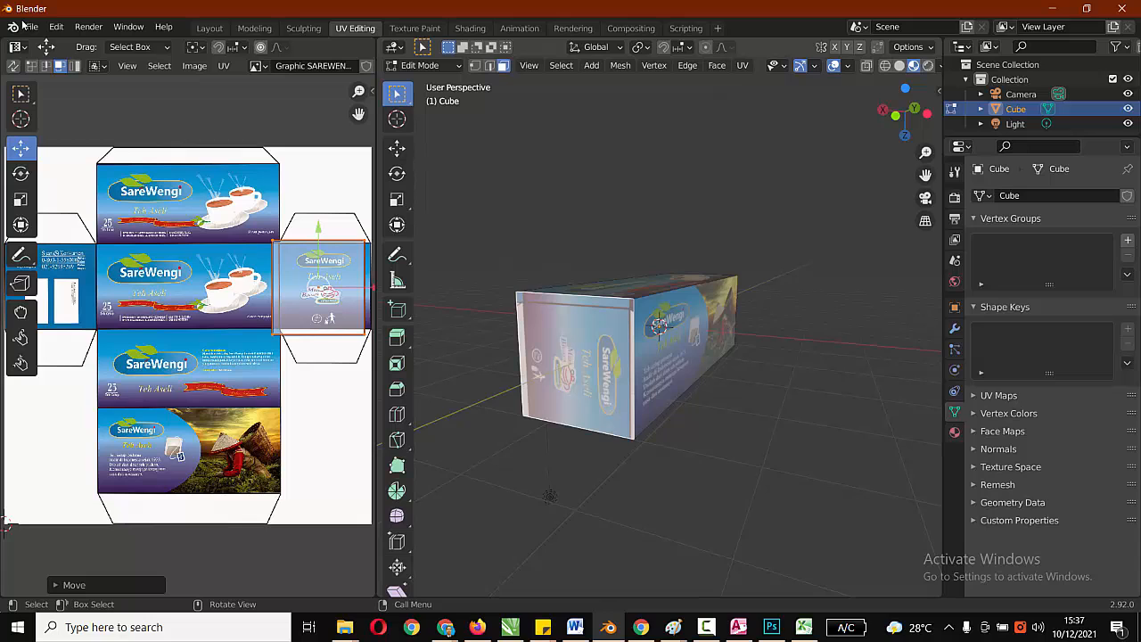
{"action": "left_click", "coordinate": [20, 173]}
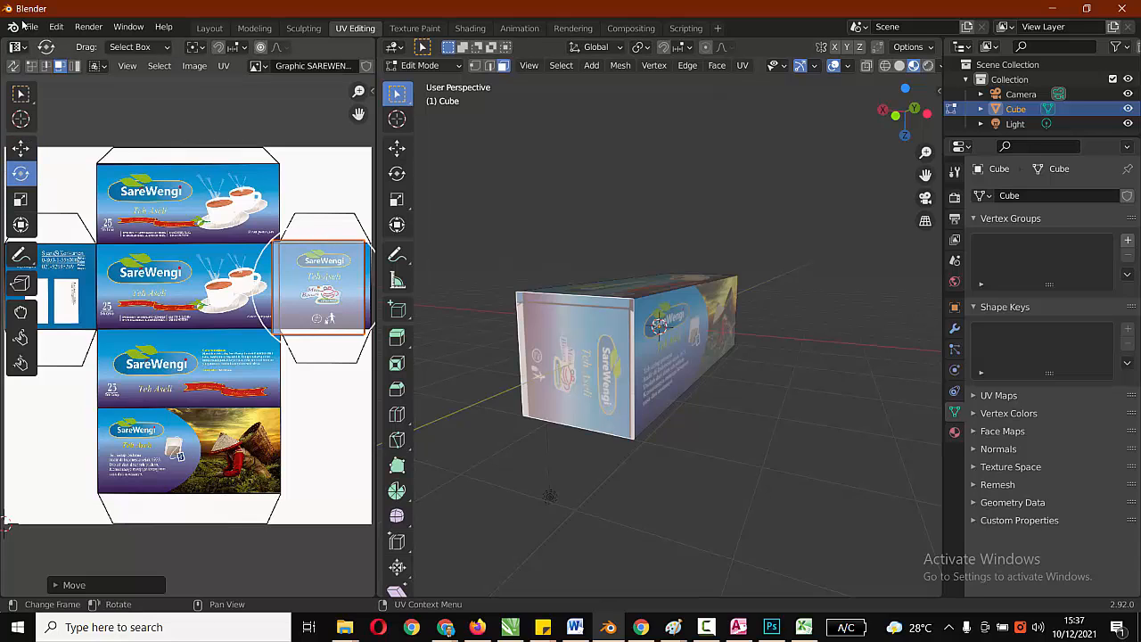
{"action": "mouse_move", "coordinate": [304, 222]}
{"action": "left_mouse_down"}
{"action": "mouse_move", "coordinate": [224, 243]}
{"action": "mouse_move", "coordinate": [191, 283]}
{"action": "mouse_move", "coordinate": [189, 313]}
{"action": "mouse_move", "coordinate": [234, 333]}
{"action": "mouse_move", "coordinate": [348, 332]}
{"action": "mouse_move", "coordinate": [367, 242]}
{"action": "mouse_move", "coordinate": [374, 271]}
{"action": "left_mouse_up"}
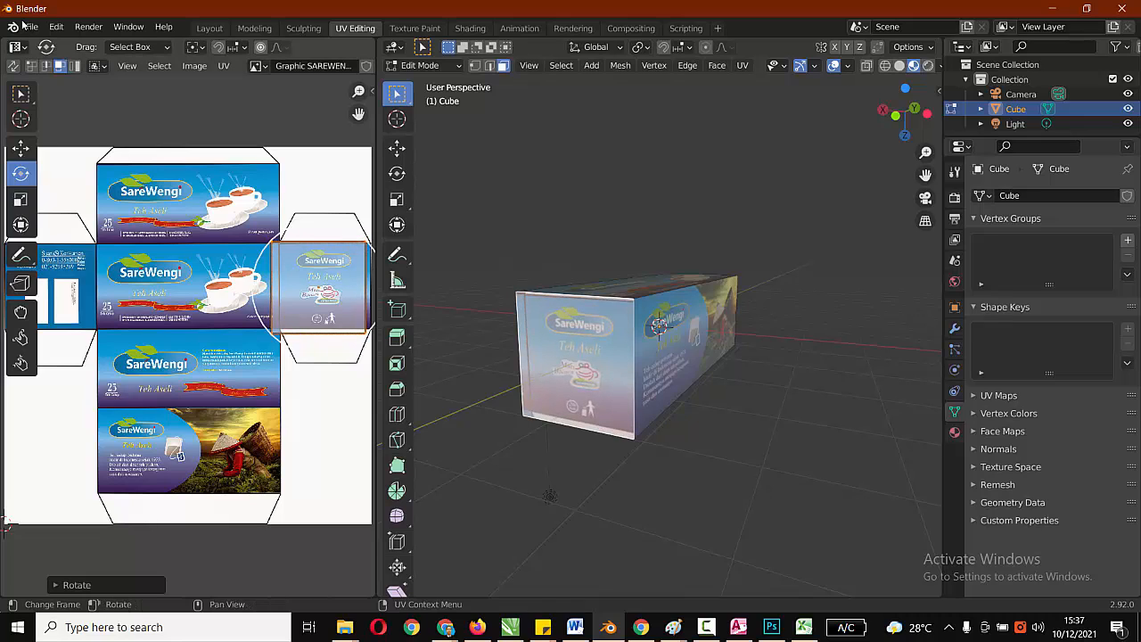
Align the end face's UV island with the end panel's left border and scale it vertically to the panel's height.
{"action": "left_click", "coordinate": [21, 149]}
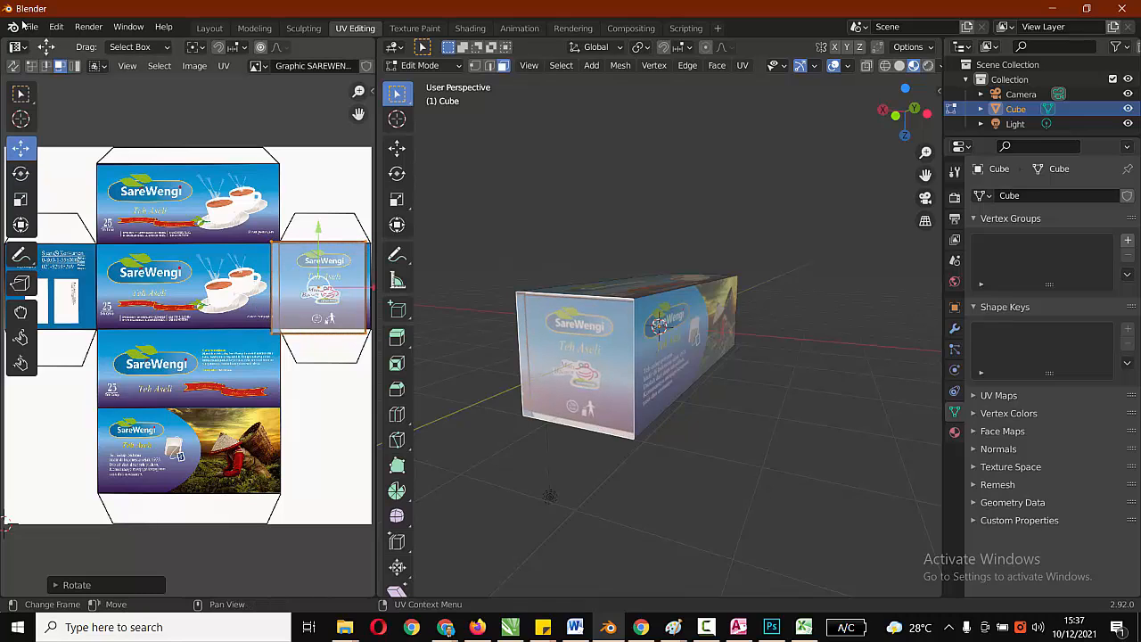
{"action": "left_click_drag", "start_coordinate": [319, 287], "coordinate": [329, 288]}
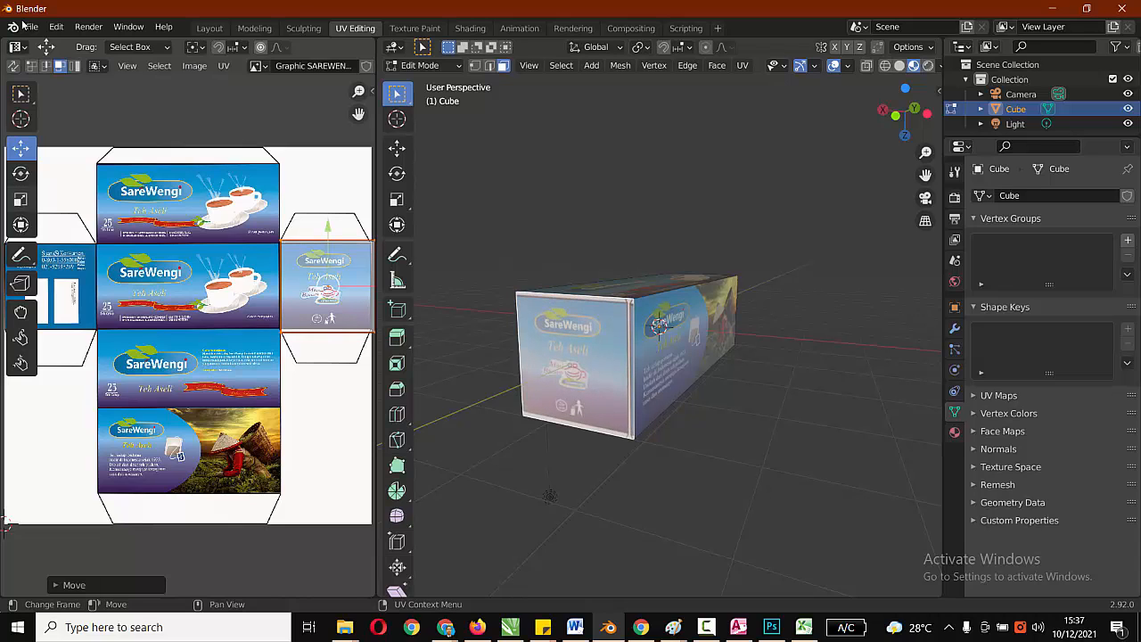
{"action": "left_click", "coordinate": [22, 198]}
{"action": "left_click_drag", "start_coordinate": [329, 227], "coordinate": [328, 227]}
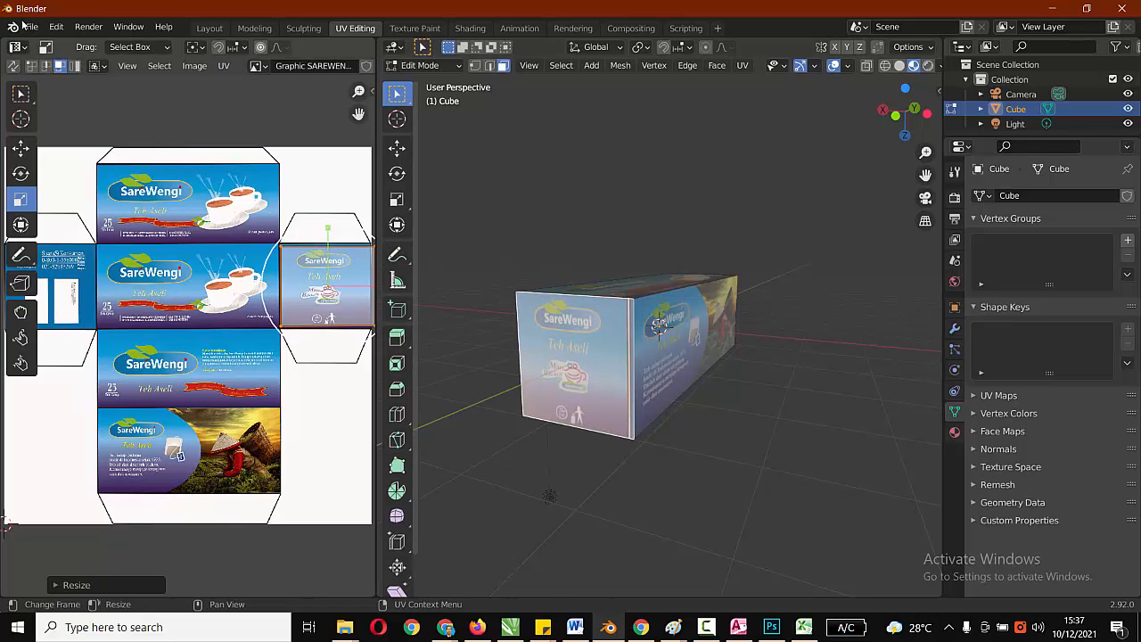
Scale the Teh Aseli end face's UV island horizontally to the end panel's width and clear the selection.
{"action": "left_click_drag", "start_coordinate": [367, 286], "coordinate": [363, 286]}
{"action": "left_click", "coordinate": [21, 149]}
{"action": "left_click", "coordinate": [473, 236]}
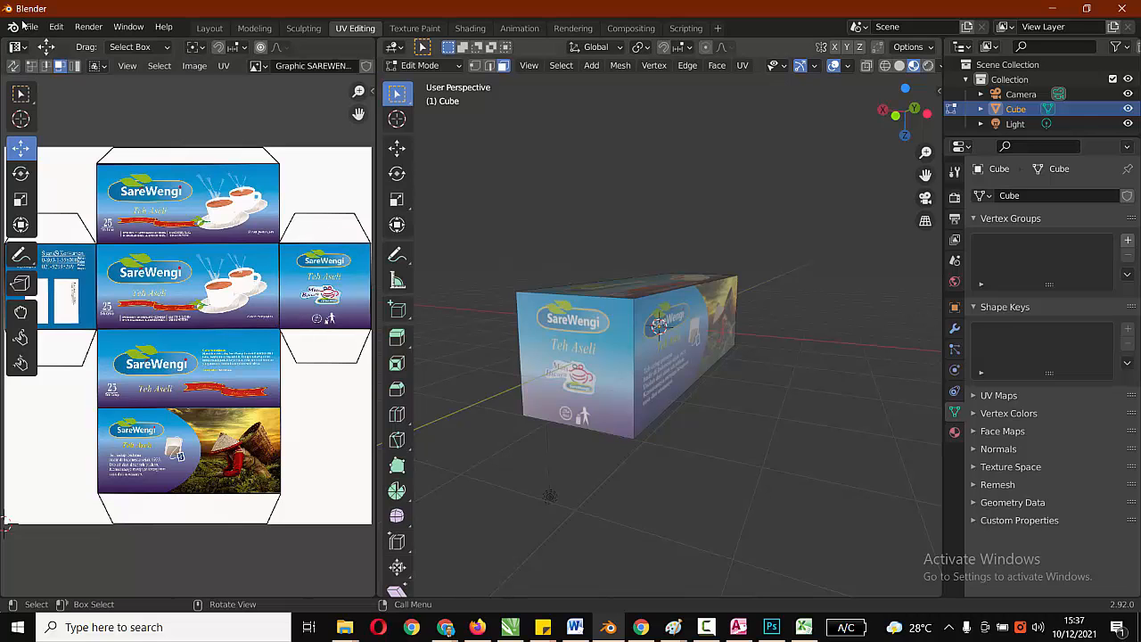
Select the box's opposite end face and move its whole UV island onto the small Unilever end panel.
{"action": "middle_click_drag", "start_coordinate": [775, 357], "coordinate": [463, 356]}
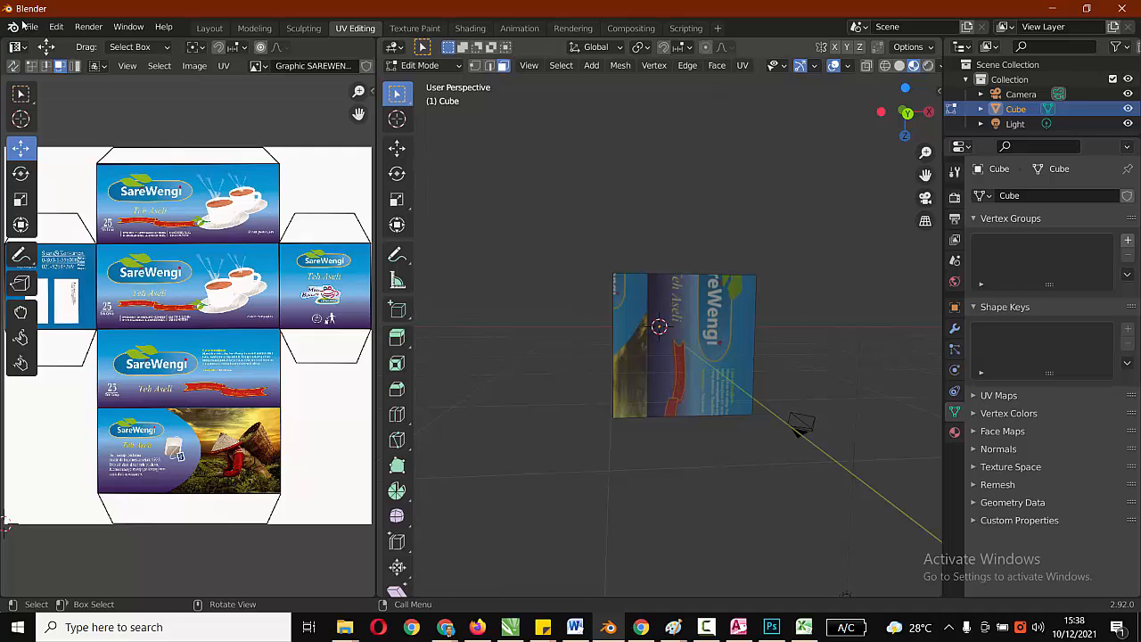
{"action": "left_click", "coordinate": [683, 346]}
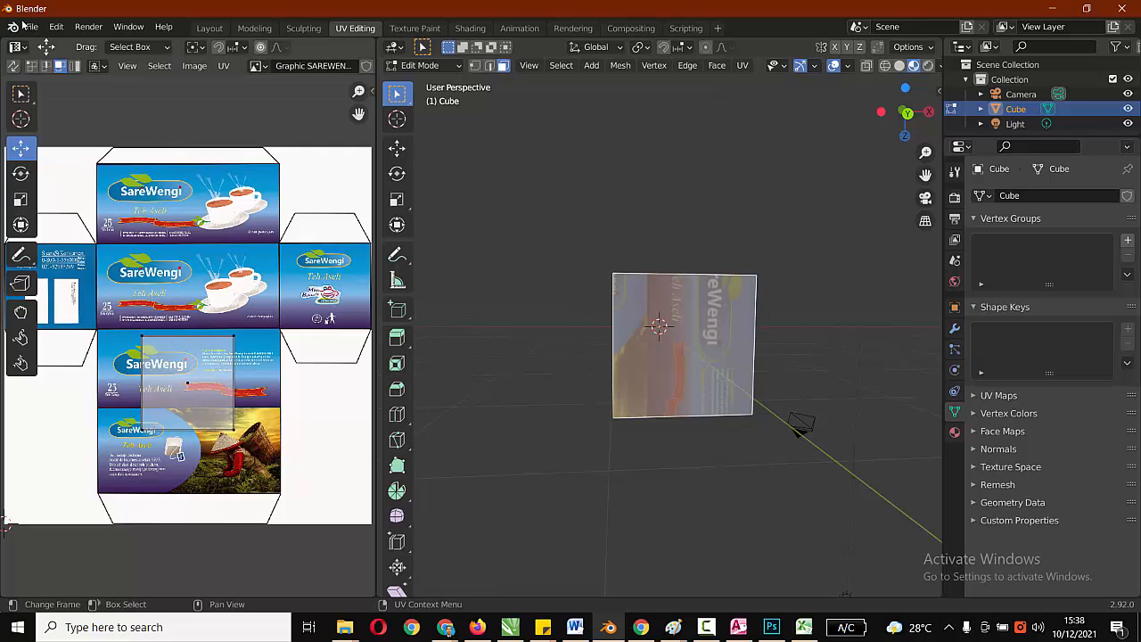
{"action": "left_click", "coordinate": [21, 311]}
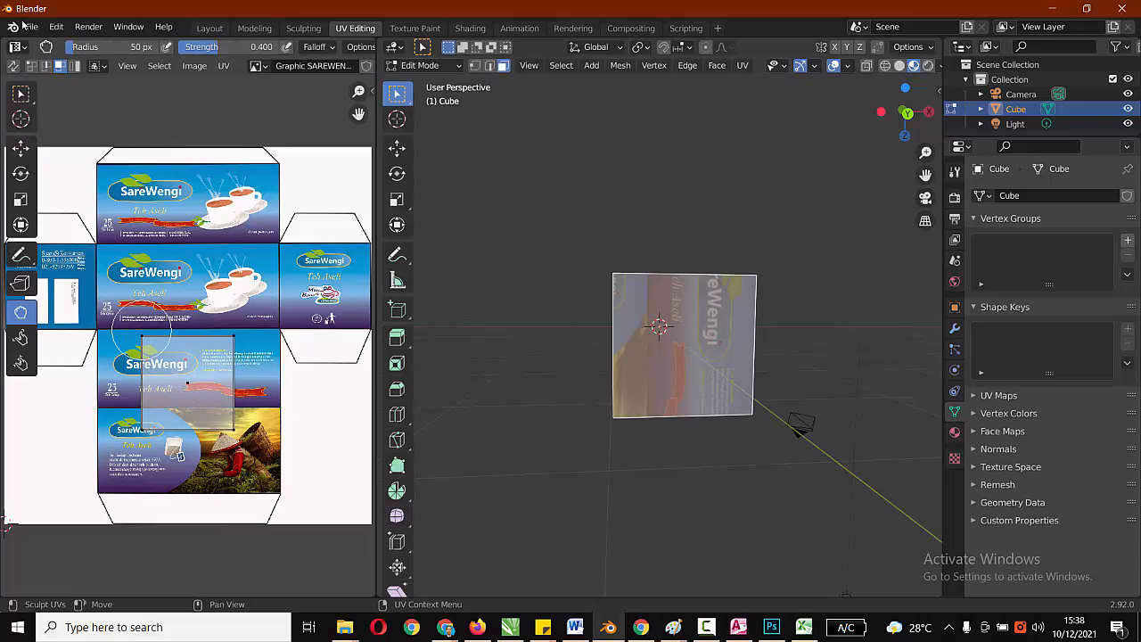
{"action": "left_click", "coordinate": [22, 149]}
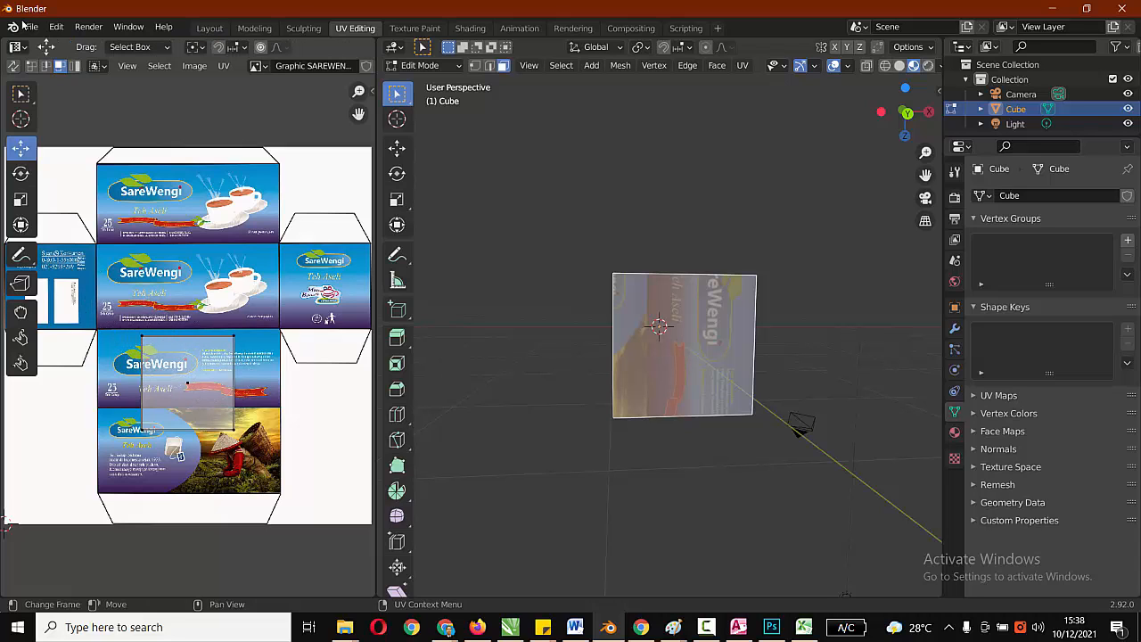
{"action": "key", "text": "a"}
{"action": "scroll", "coordinate": [188, 336], "scroll_direction": "down", "scroll_amount": 2}
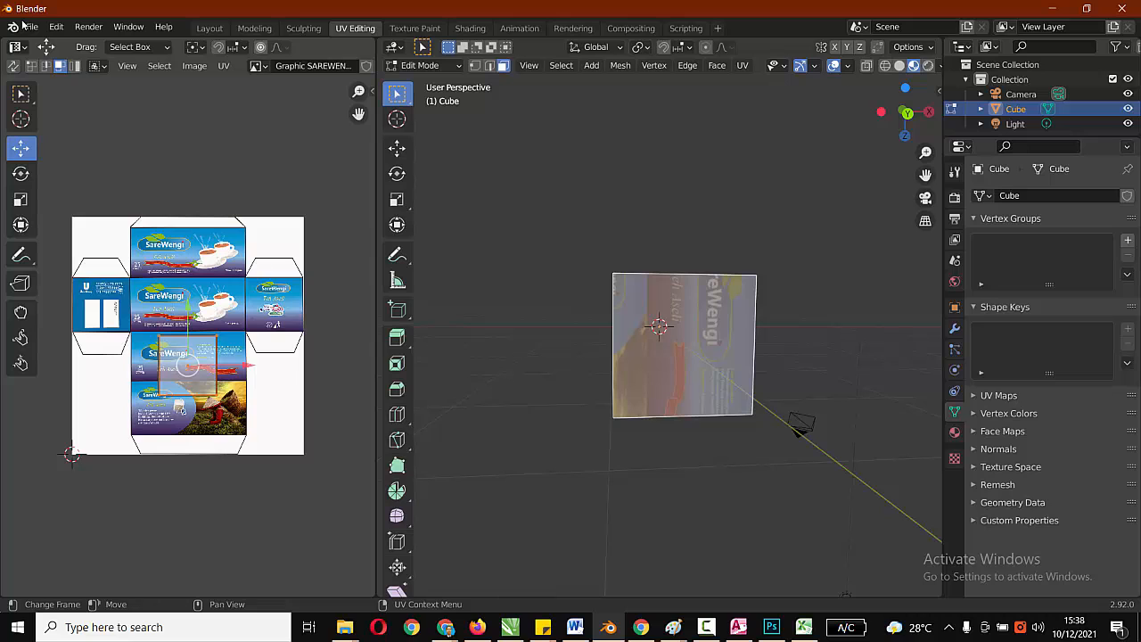
{"action": "key", "text": "g"}
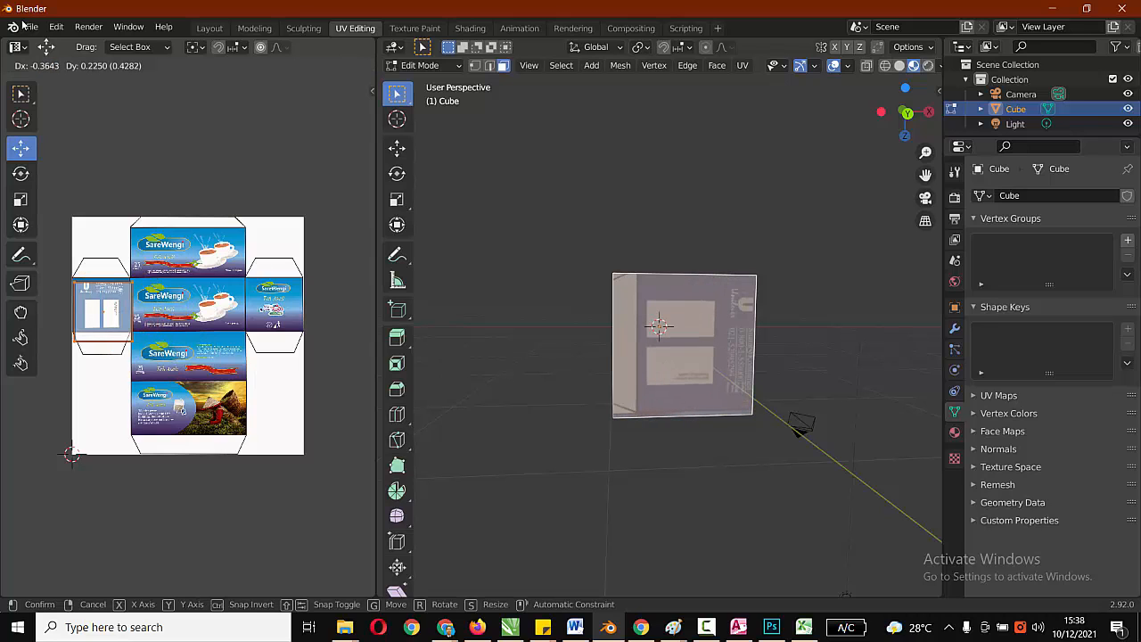
{"action": "key", "text": "Return"}
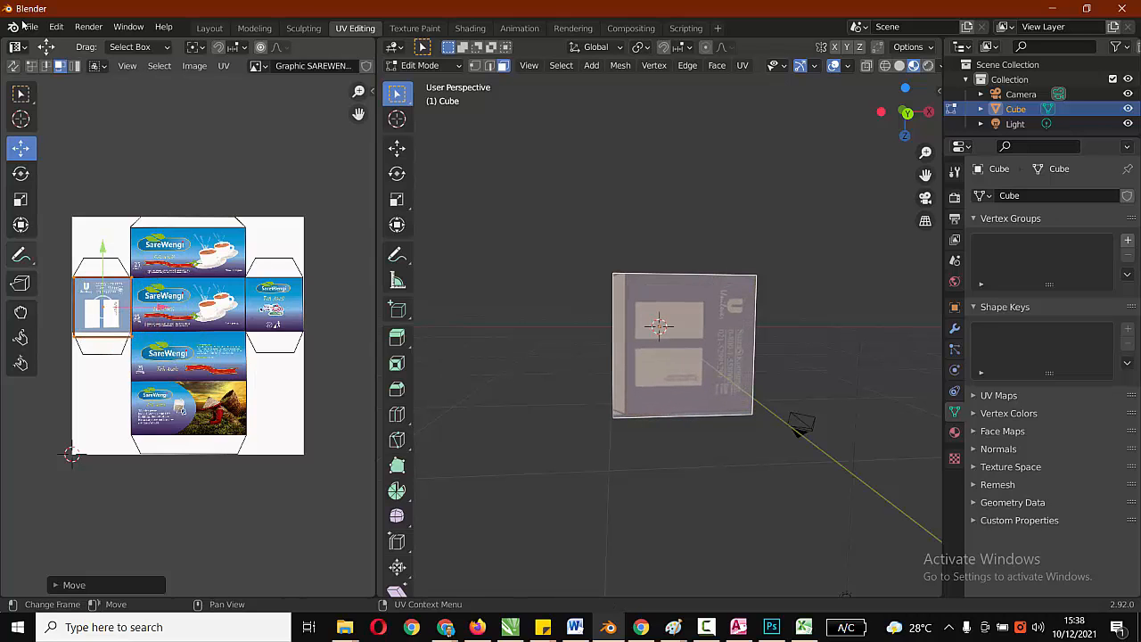
Rotate the opposite end face's UV island a quarter turn so the Unilever logo and text stand upright on the box.
{"action": "scroll", "coordinate": [188, 335], "scroll_direction": "up", "scroll_amount": 1}
{"action": "left_click", "coordinate": [21, 174]}
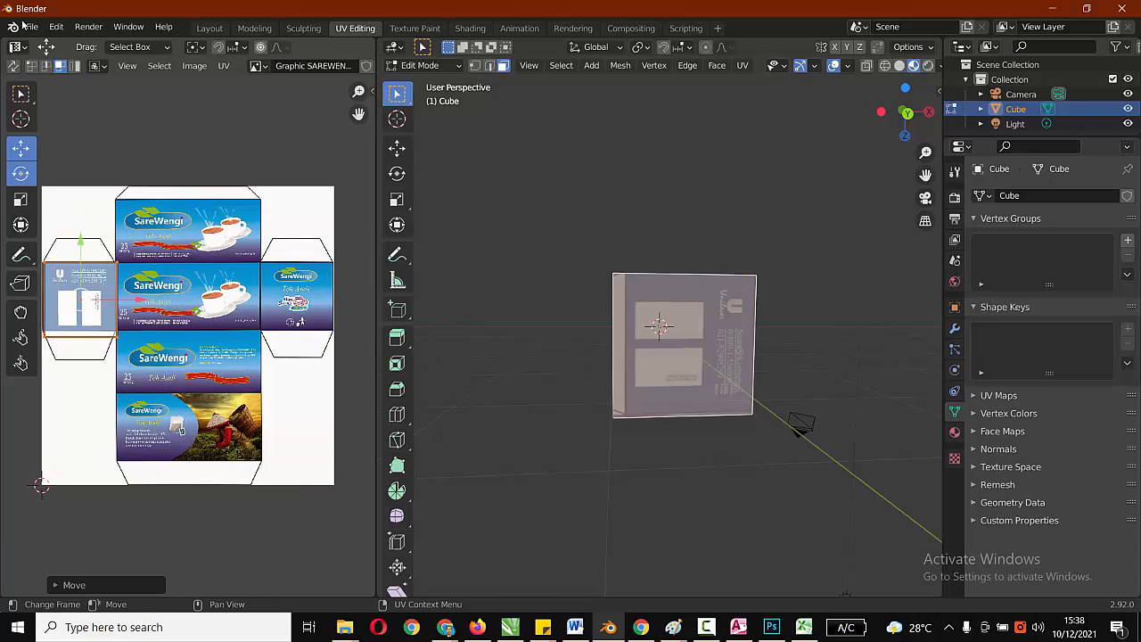
{"action": "left_click_drag", "start_coordinate": [126, 259], "coordinate": [143, 276]}
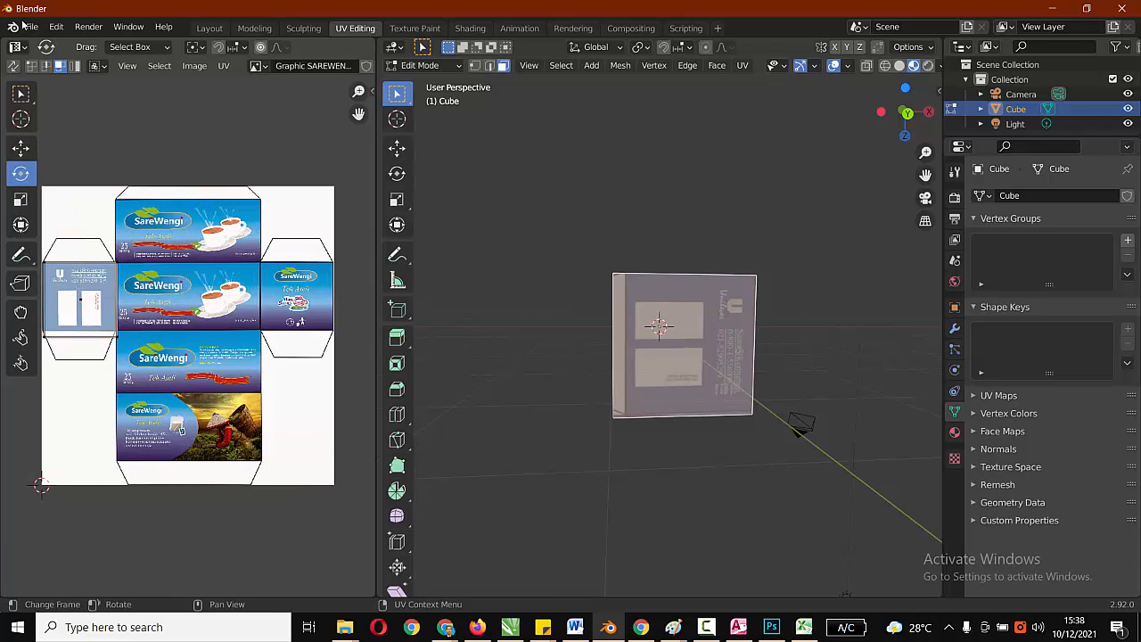
{"action": "key", "text": "ctrl+z"}
{"action": "key", "text": "r"}
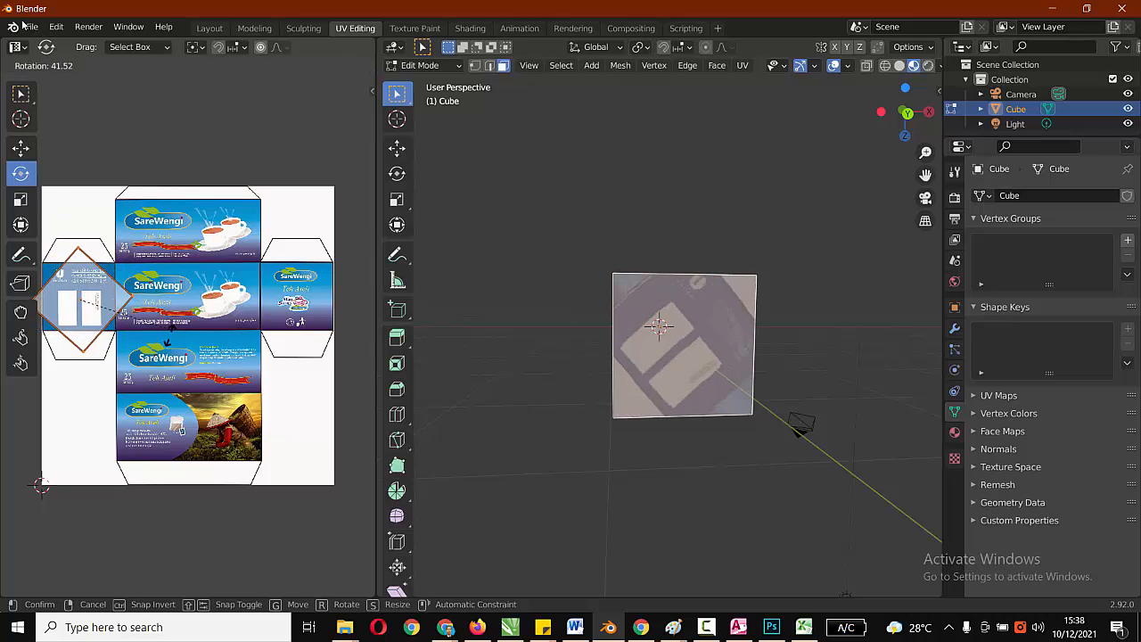
{"action": "left_click", "coordinate": [106, 379]}
{"action": "scroll", "coordinate": [102, 317], "scroll_direction": "down", "scroll_amount": 3}
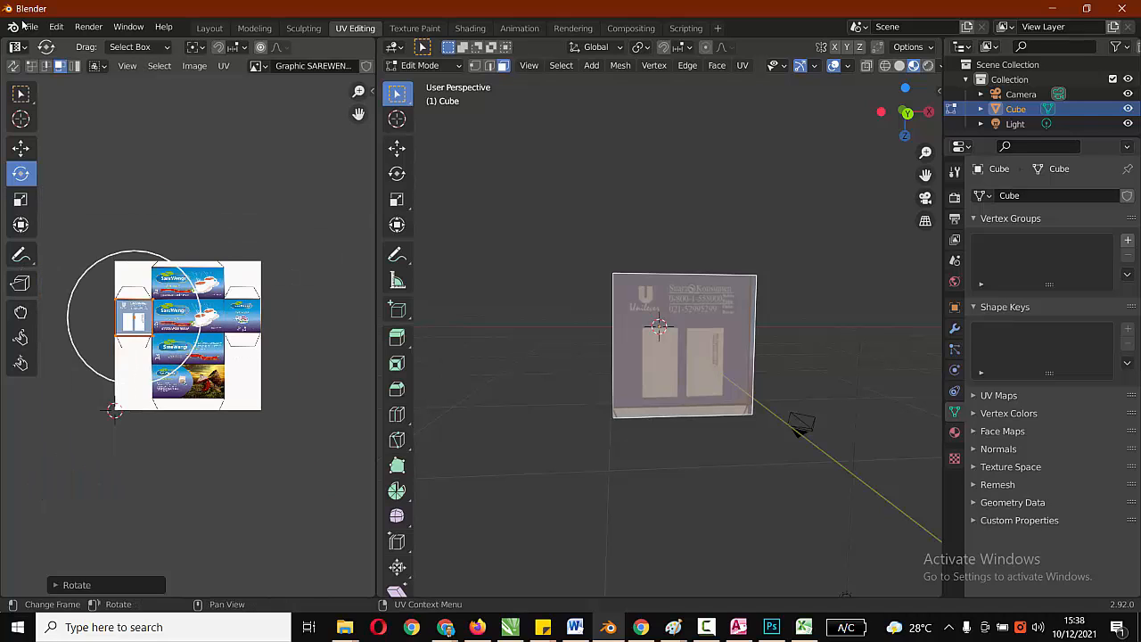
{"action": "scroll", "coordinate": [102, 316], "scroll_direction": "up", "scroll_amount": 2}
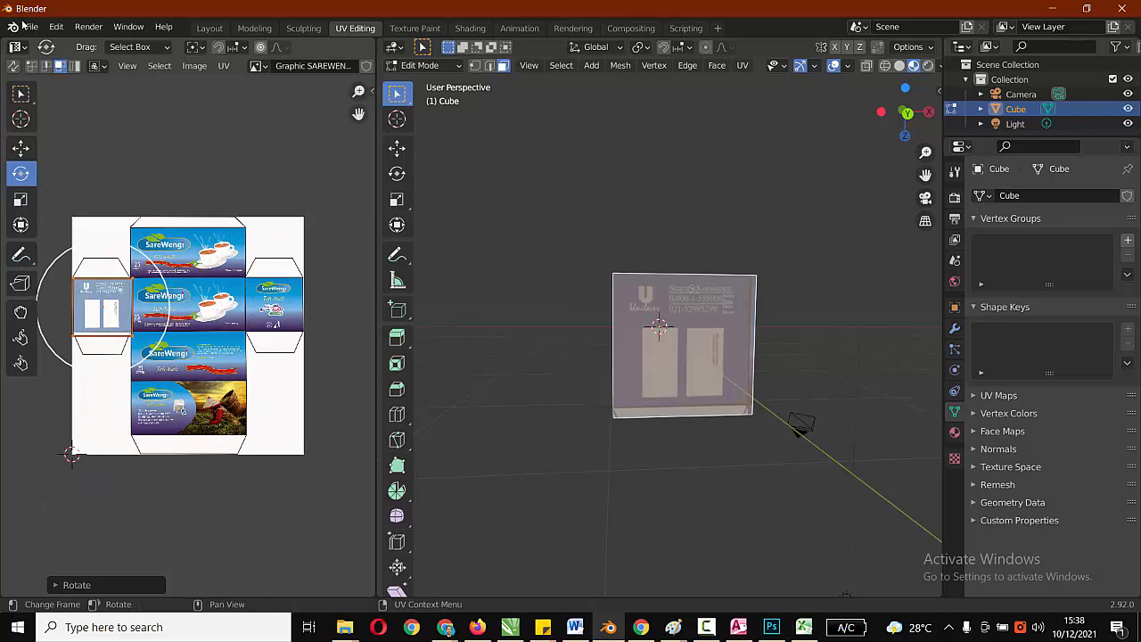
Scale the end face's UV island horizontally to the Unilever panel's width and shift it to the panel's left border.
{"action": "left_click", "coordinate": [21, 199]}
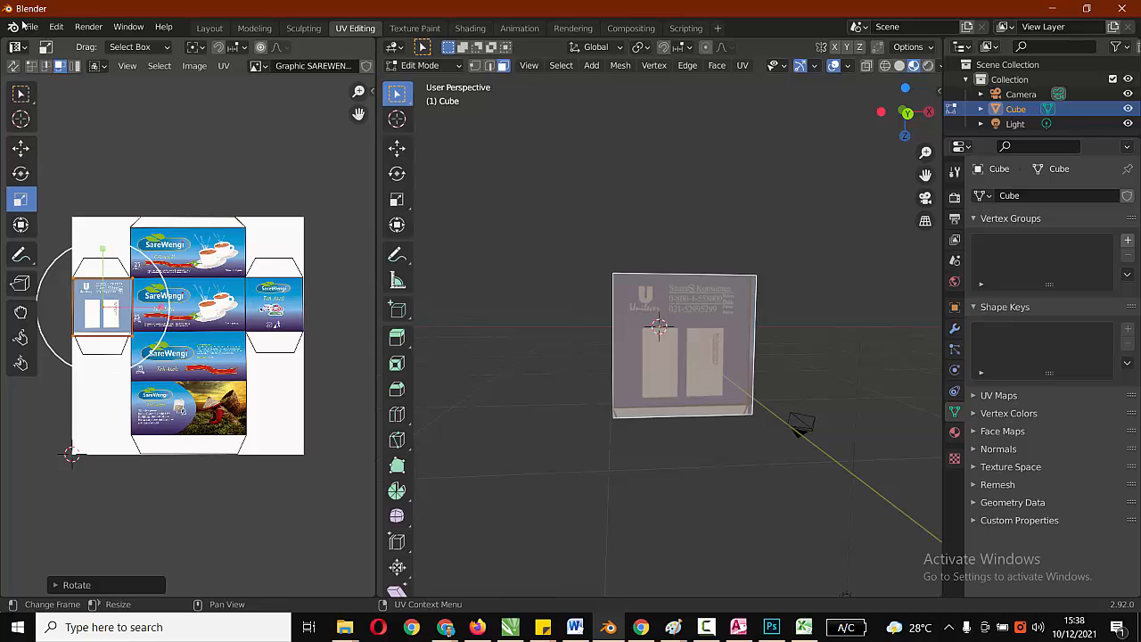
{"action": "scroll", "coordinate": [188, 335], "scroll_direction": "up", "scroll_amount": 1}
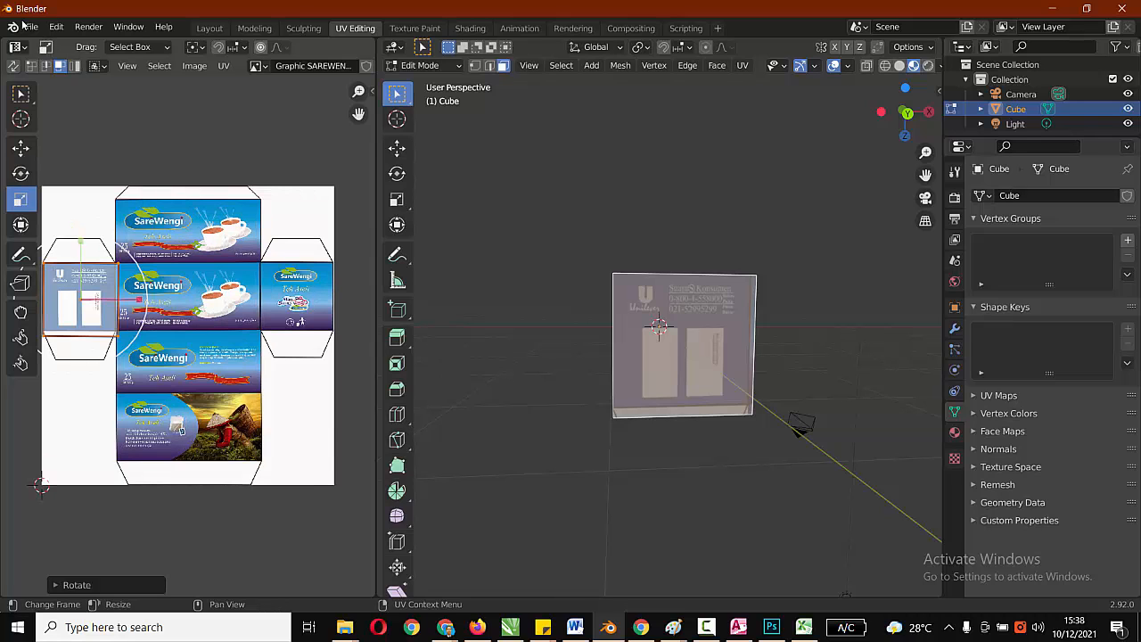
{"action": "left_click_drag", "start_coordinate": [138, 300], "coordinate": [133, 300]}
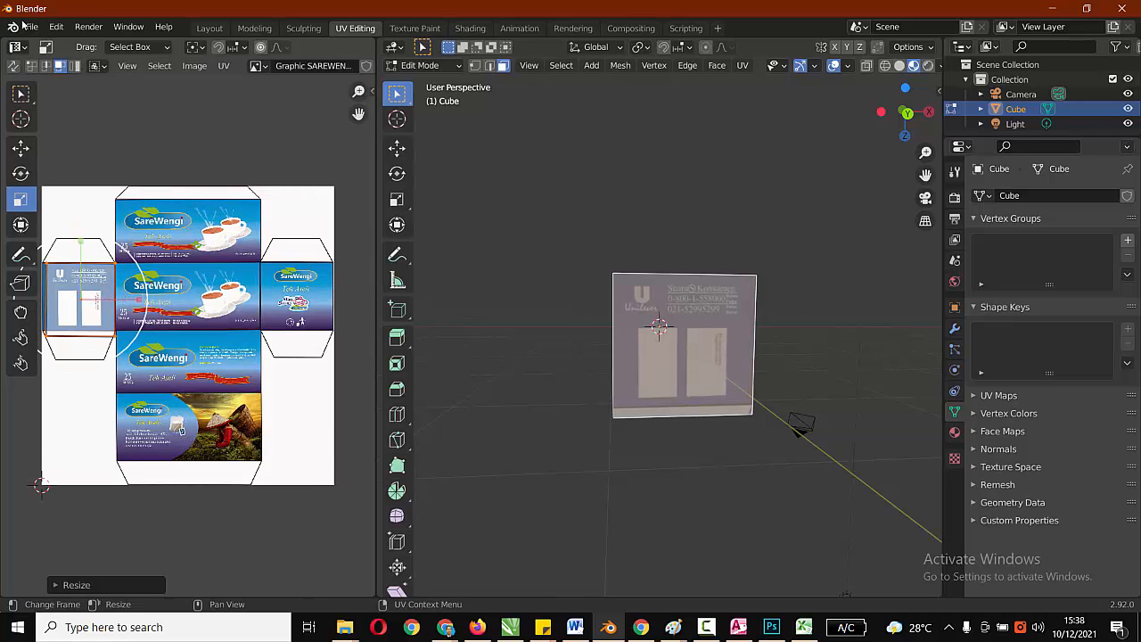
{"action": "left_click", "coordinate": [22, 149]}
{"action": "key", "text": "g"}
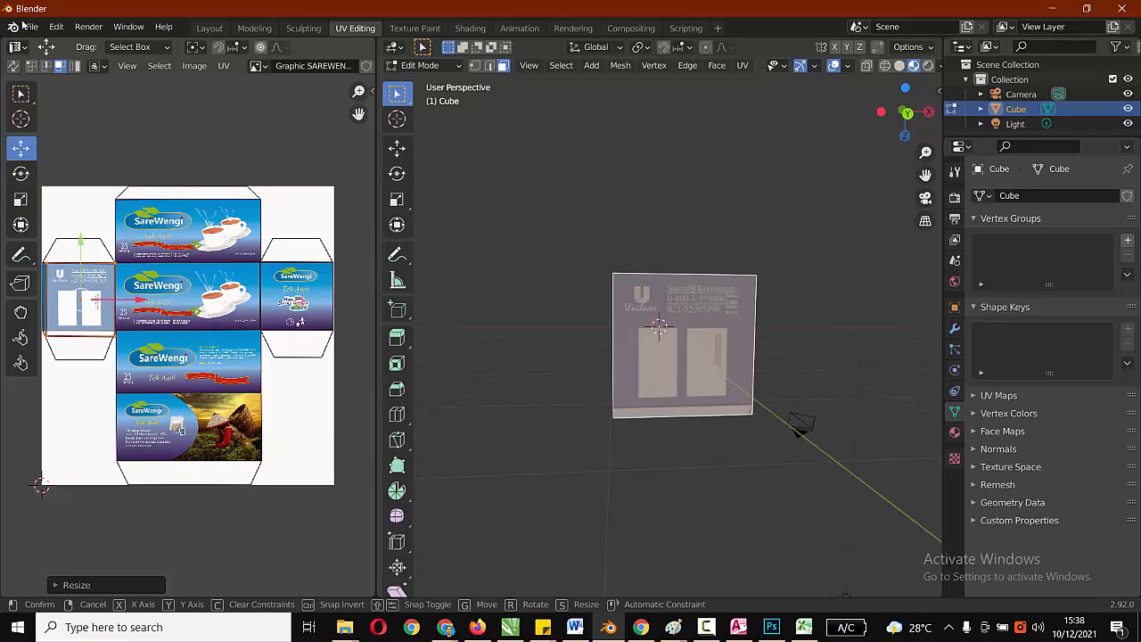
{"action": "left_click", "coordinate": [24, 26]}
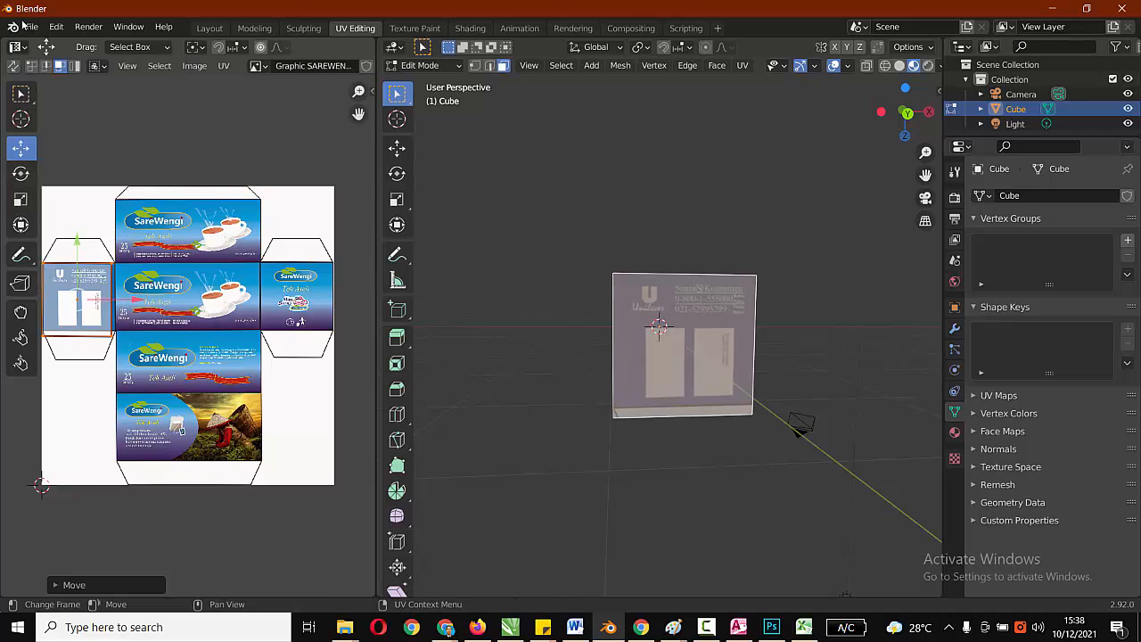
Scale the end face's UV island vertically to the Unilever panel's height and move it up between the panel's upper and lower borders.
{"action": "left_click", "coordinate": [21, 199]}
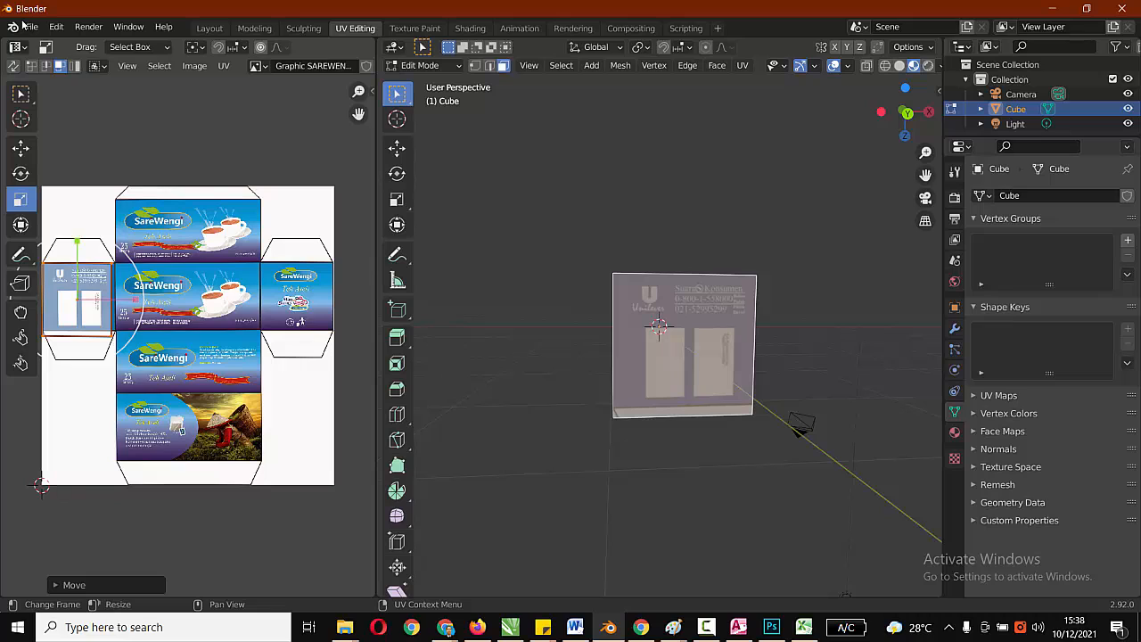
{"action": "left_click_drag", "start_coordinate": [76, 242], "coordinate": [77, 247]}
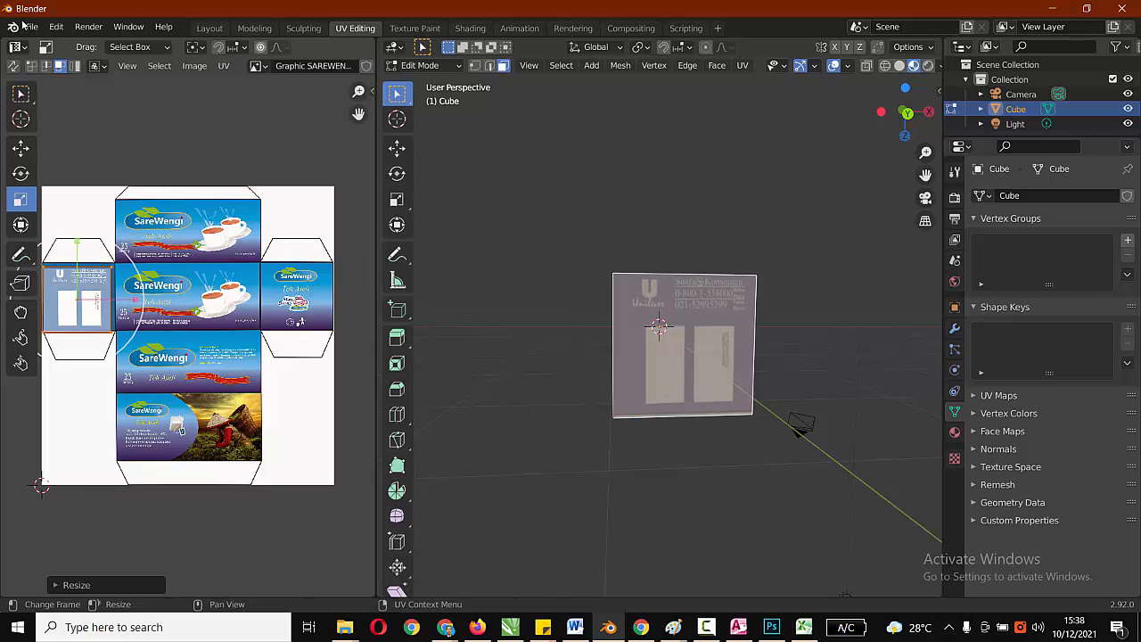
{"action": "left_click", "coordinate": [21, 148]}
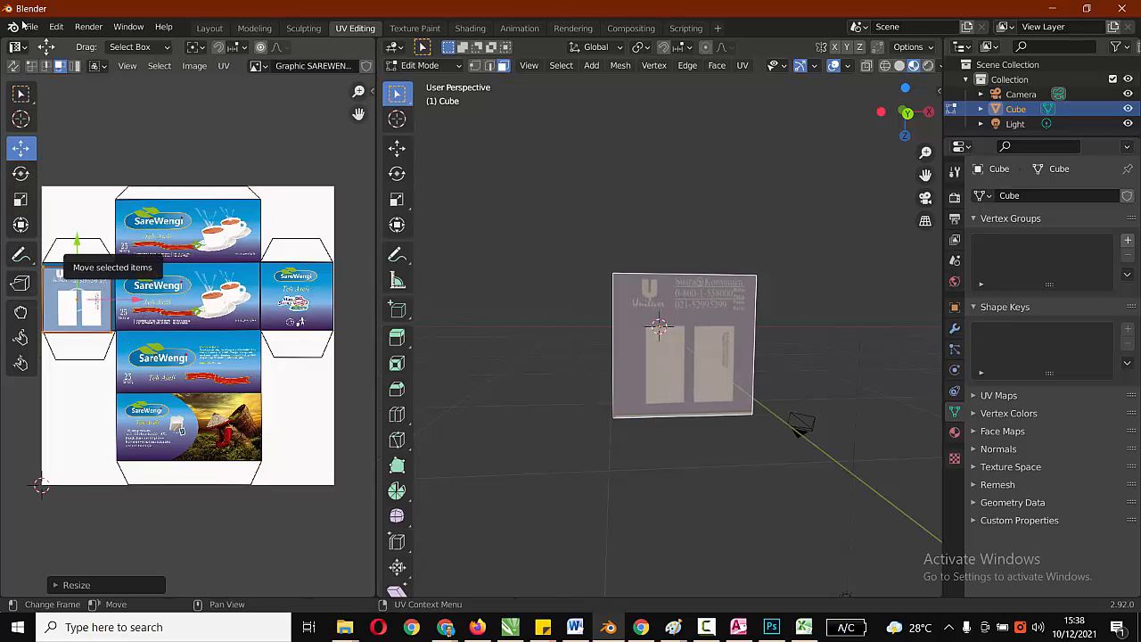
{"action": "left_click_drag", "start_coordinate": [77, 246], "coordinate": [77, 237]}
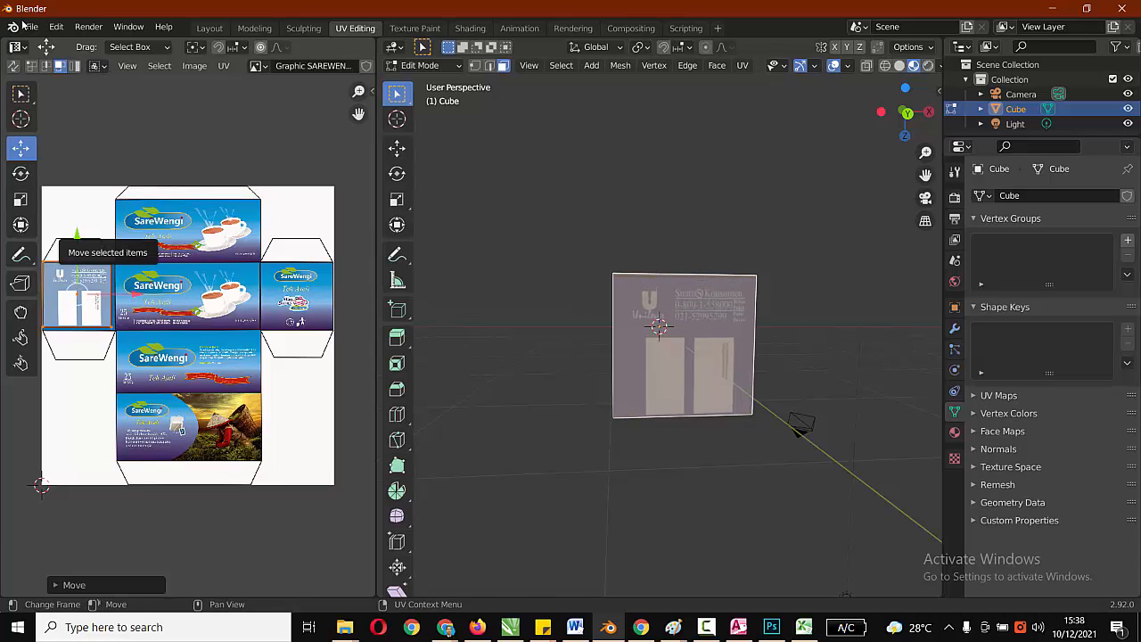
{"action": "left_click_drag", "start_coordinate": [77, 239], "coordinate": [77, 234]}
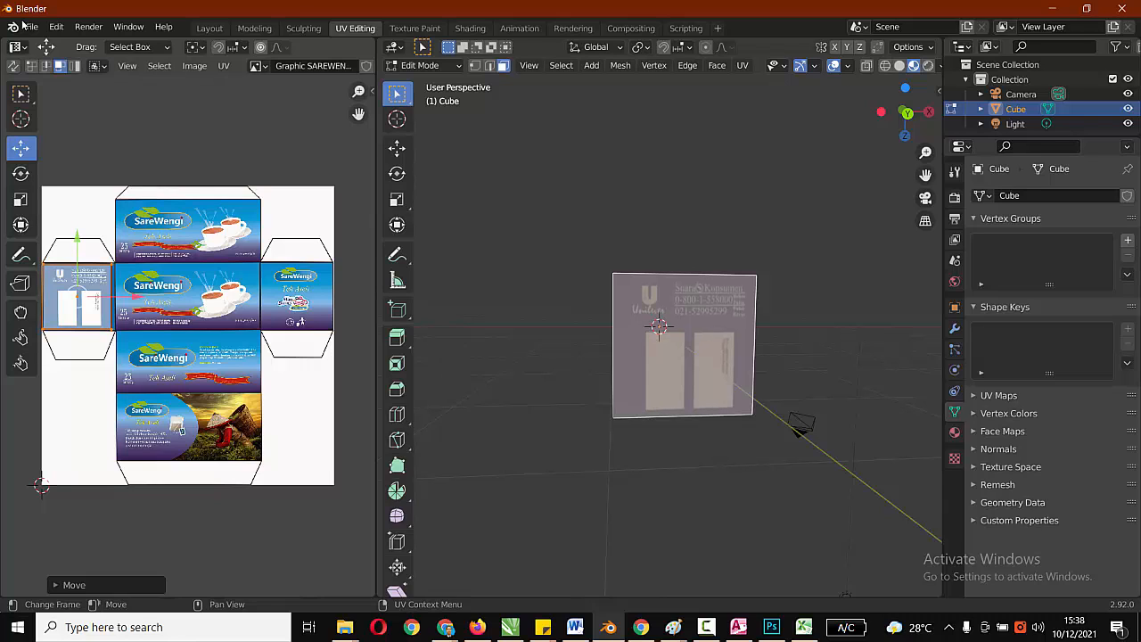
Fine-tune the end face's UV island horizontally and vertically within the Unilever panel's borders and clear the selection.
{"action": "key", "text": "shift+space"}
{"action": "key", "text": "s"}
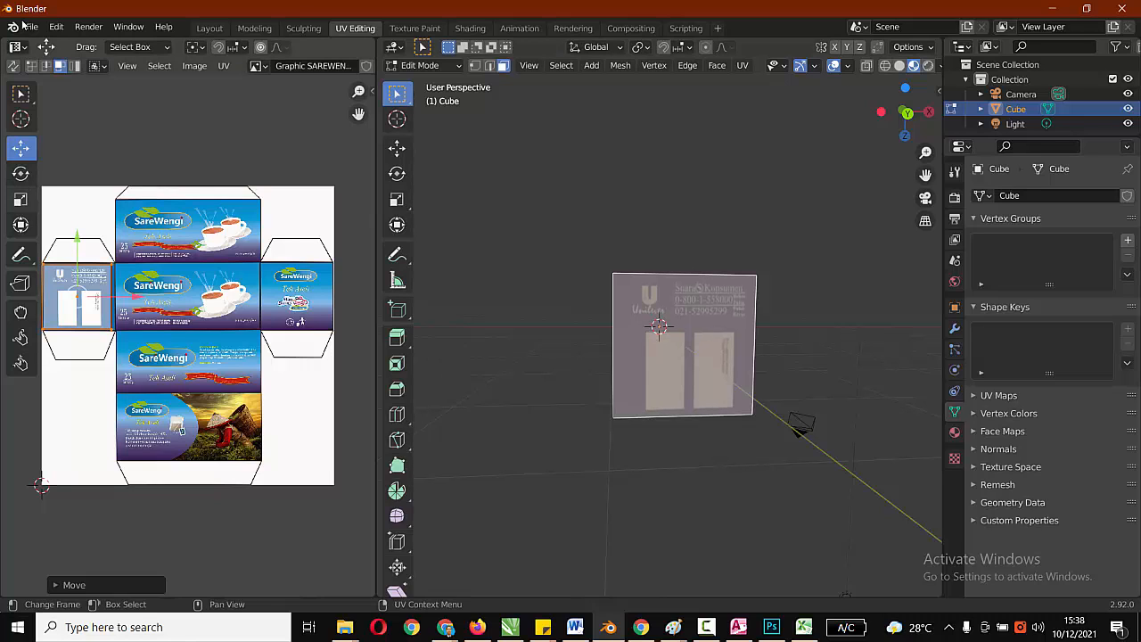
{"action": "left_click_drag", "start_coordinate": [132, 294], "coordinate": [138, 296]}
{"action": "key", "text": "shift+space"}
{"action": "key", "text": "g"}
{"action": "left_click_drag", "start_coordinate": [22, 26], "coordinate": [22, 26]}
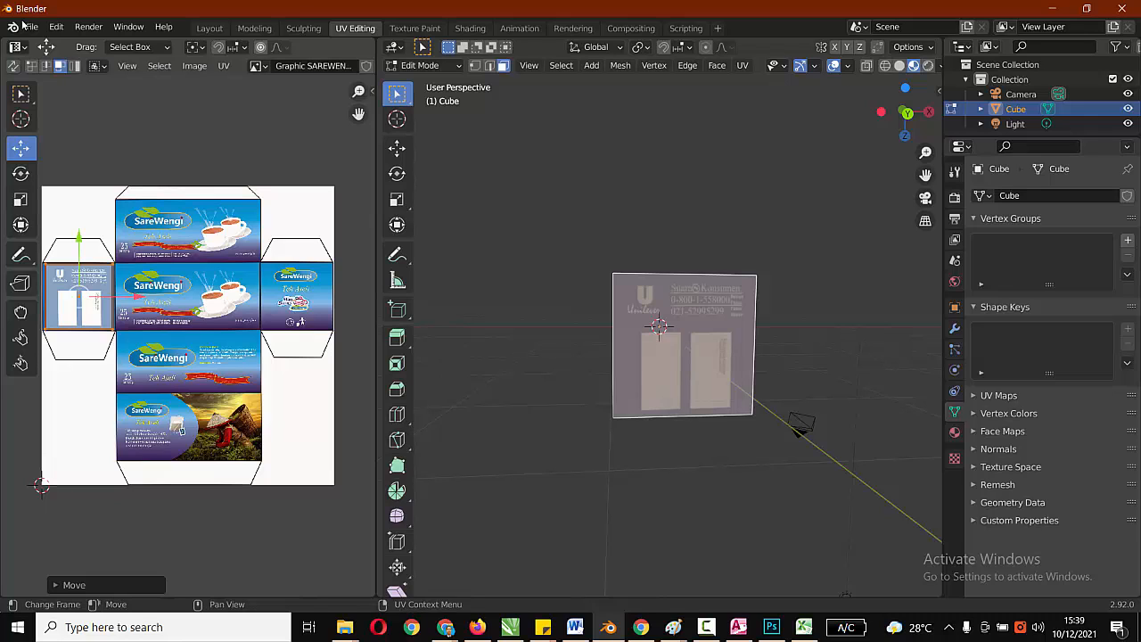
{"action": "left_click_drag", "start_coordinate": [79, 236], "coordinate": [78, 235]}
{"action": "left_click_drag", "start_coordinate": [22, 26], "coordinate": [23, 26]}
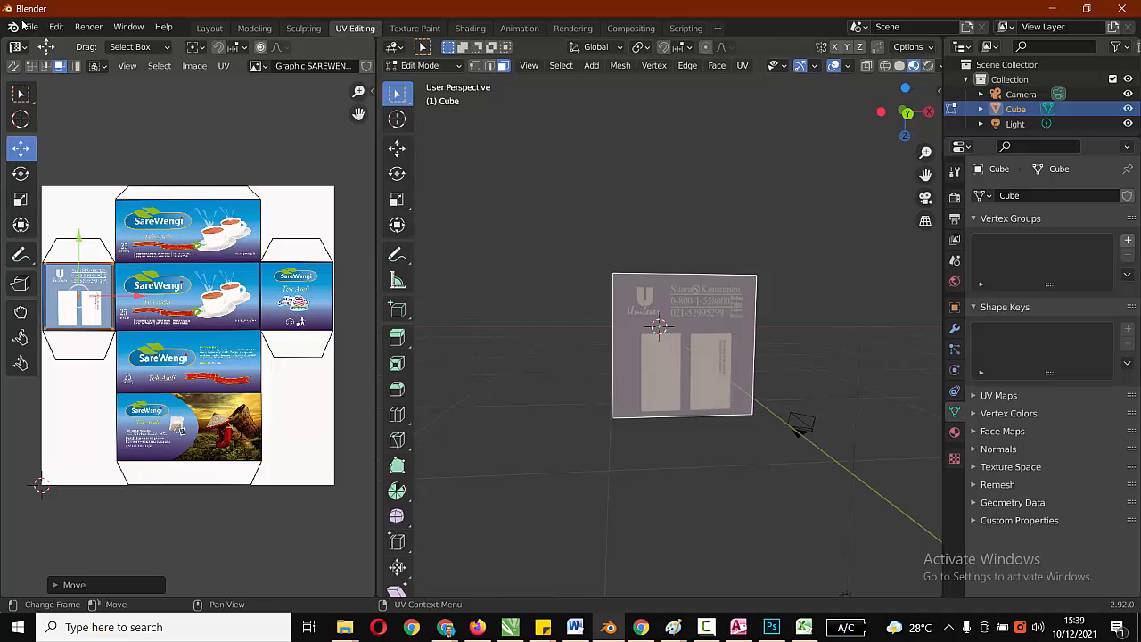
{"action": "key", "text": "alt+a"}
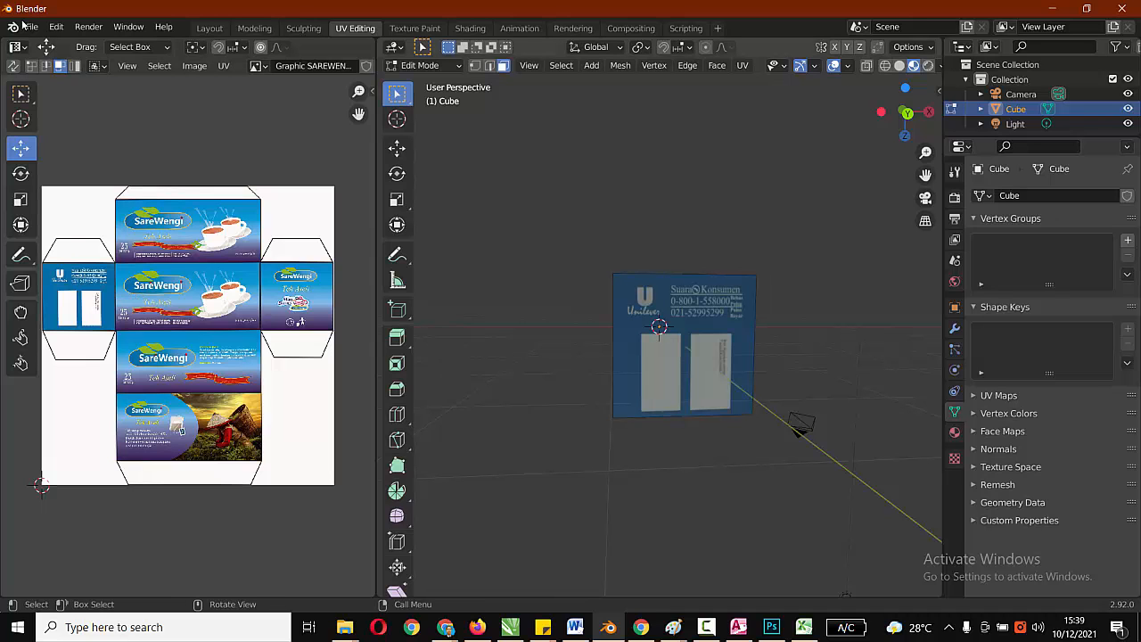
Inspect the textured box from several sides, checking how the artwork fits and is oriented on the end and long faces.
{"action": "middle_click_drag", "start_coordinate": [712, 357], "coordinate": [588, 383]}
{"action": "scroll", "coordinate": [489, 570], "scroll_direction": "up", "scroll_amount": 3}
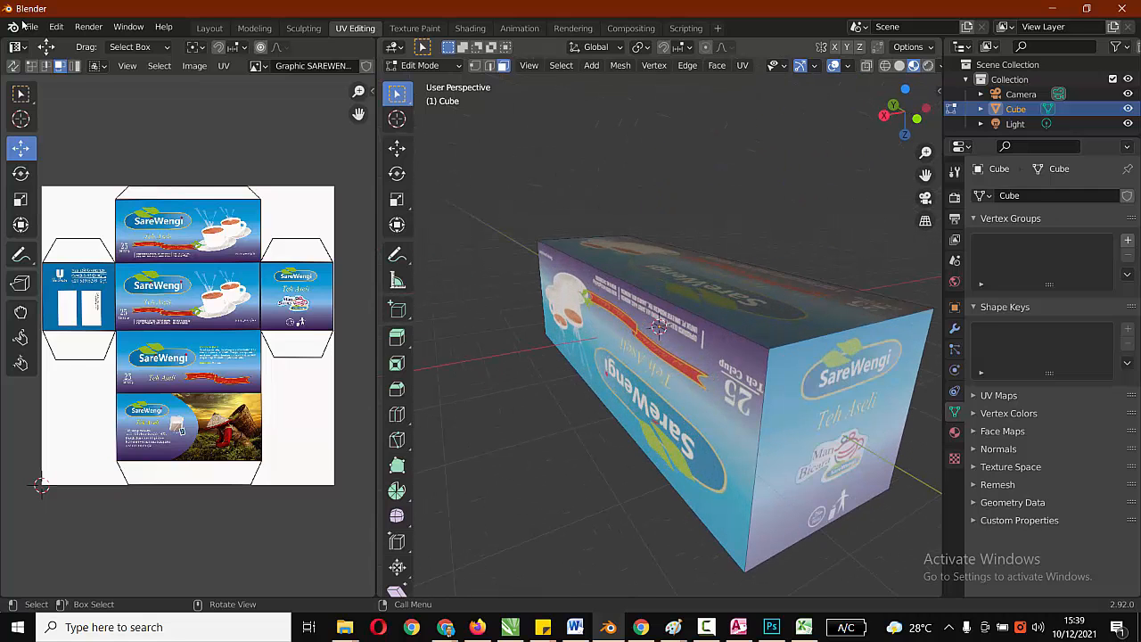
{"action": "middle_click_drag", "start_coordinate": [489, 570], "coordinate": [482, 527]}
{"action": "middle_click_drag", "start_coordinate": [624, 258], "coordinate": [570, 388]}
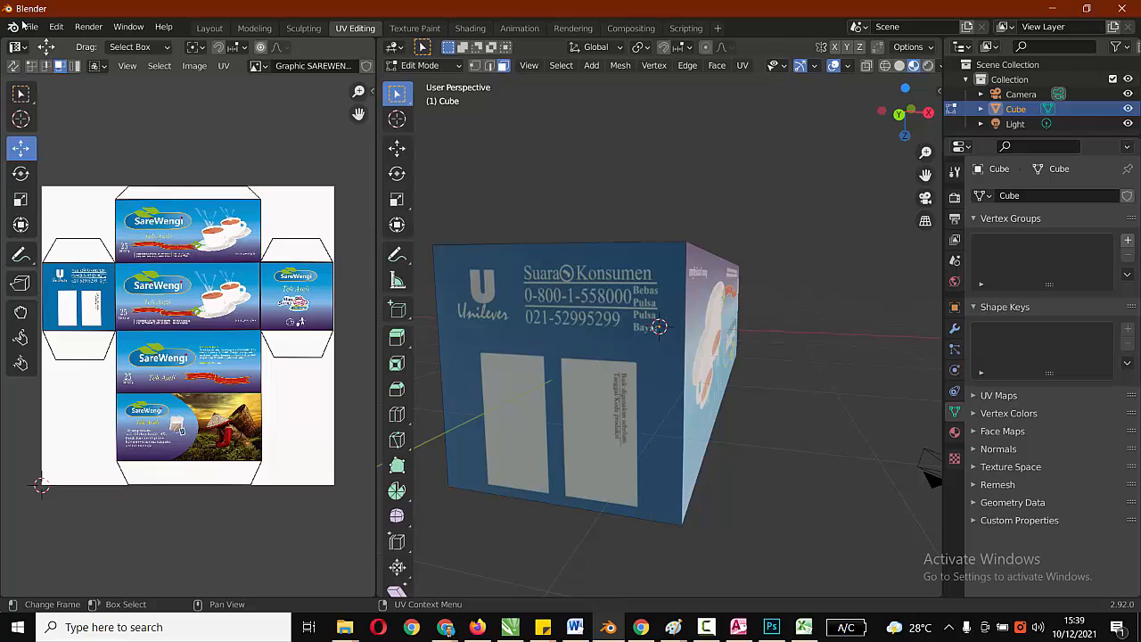
{"action": "left_click", "coordinate": [560, 379]}
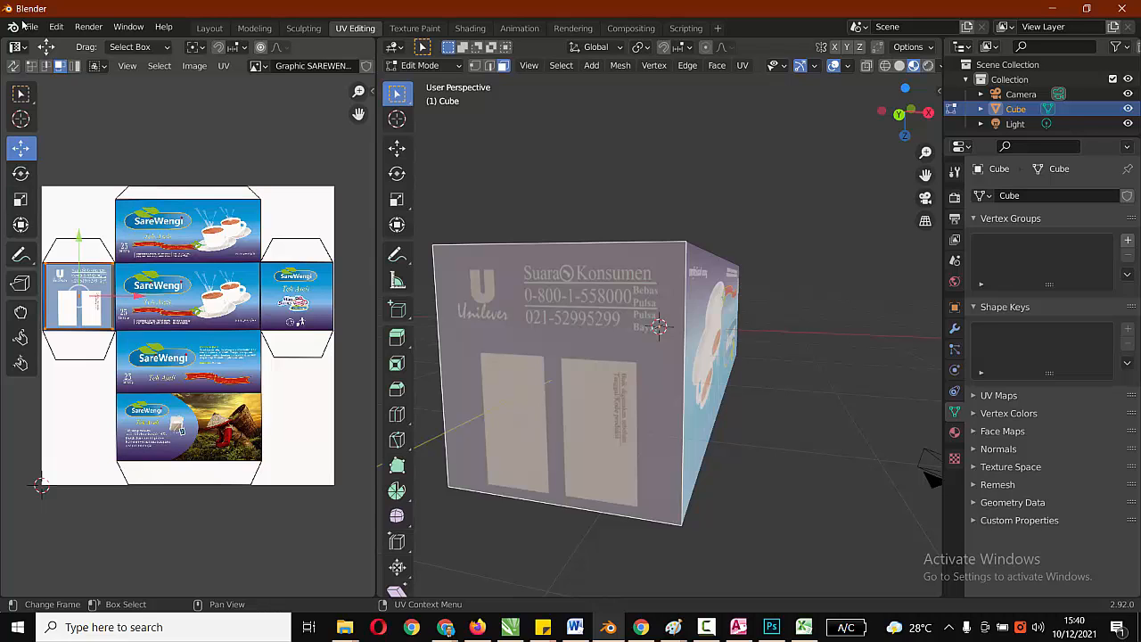
{"action": "left_click", "coordinate": [187, 535]}
{"action": "middle_click_drag", "start_coordinate": [659, 375], "coordinate": [585, 384]}
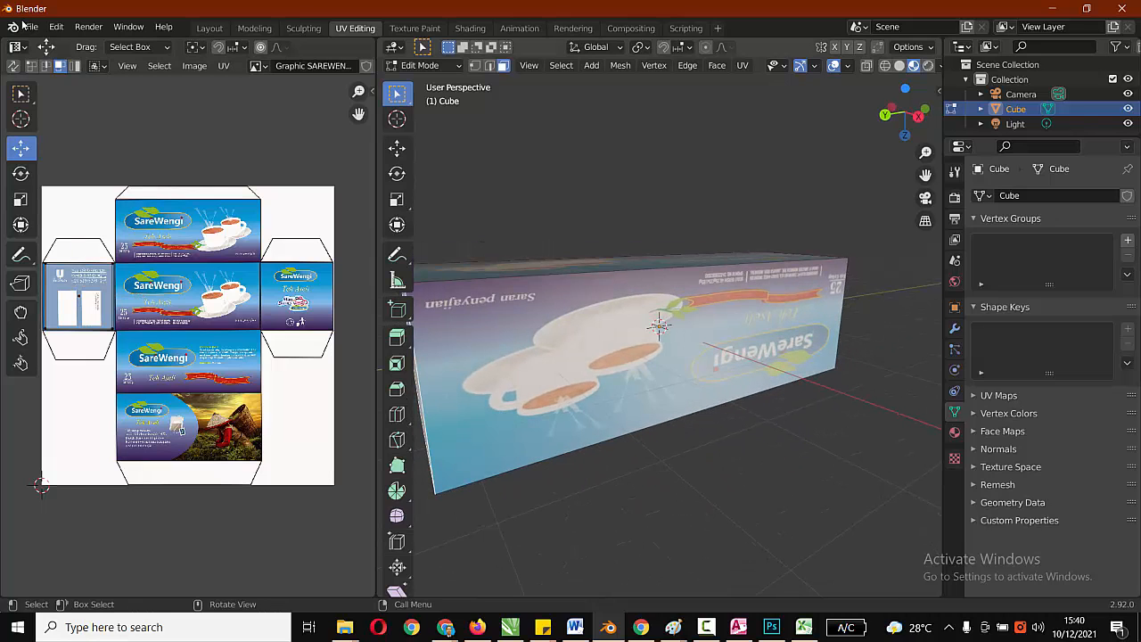
Try to move the upside-down cups face's whole UV island from the middle cups panel up to the uppermost one.
{"action": "left_click", "coordinate": [588, 383]}
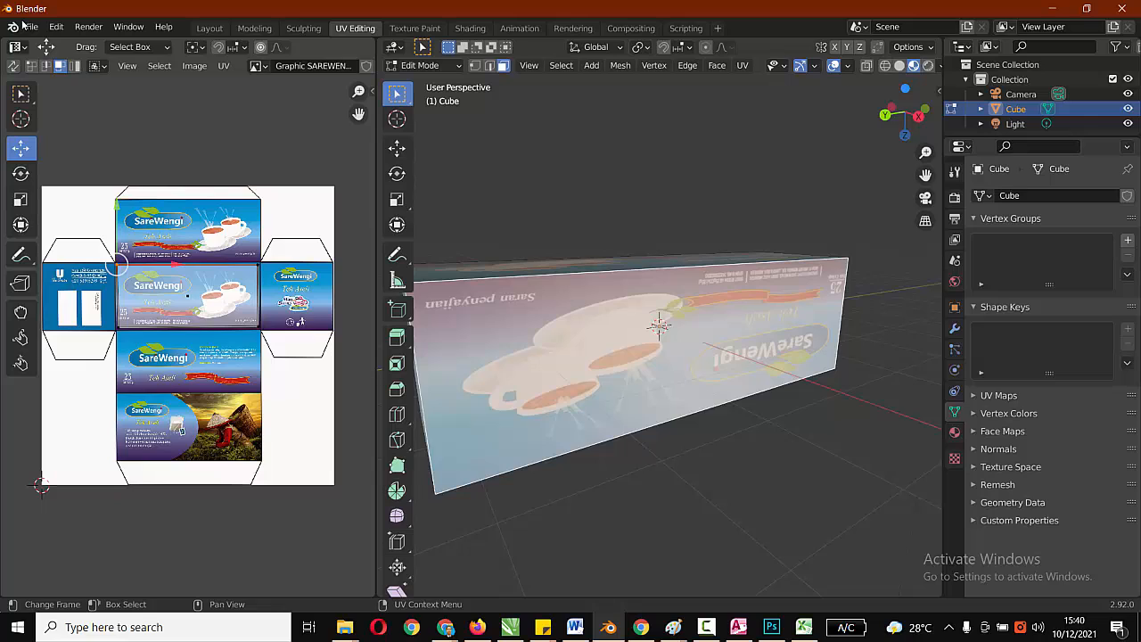
{"action": "key", "text": "a"}
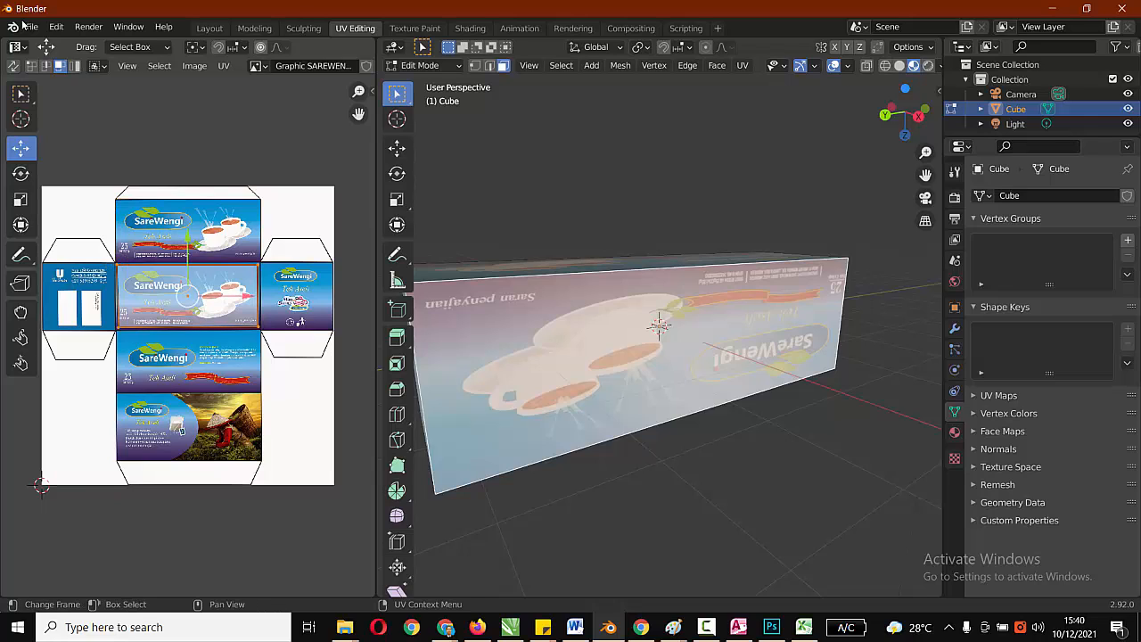
{"action": "left_click_drag", "start_coordinate": [187, 239], "coordinate": [188, 162]}
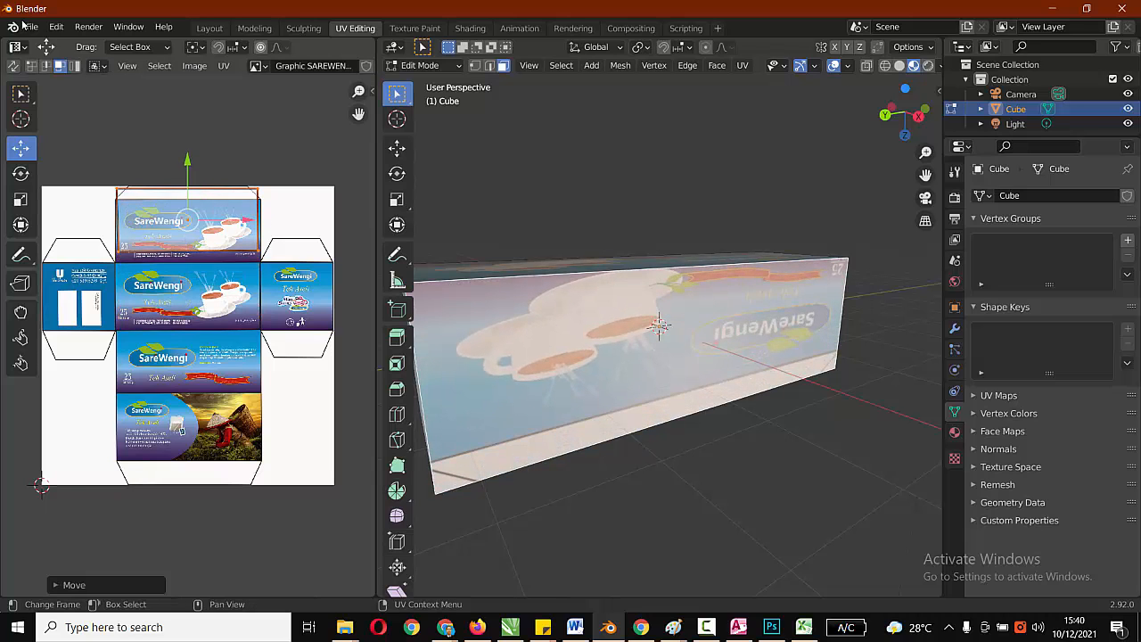
{"action": "key", "text": "ctrl+z"}
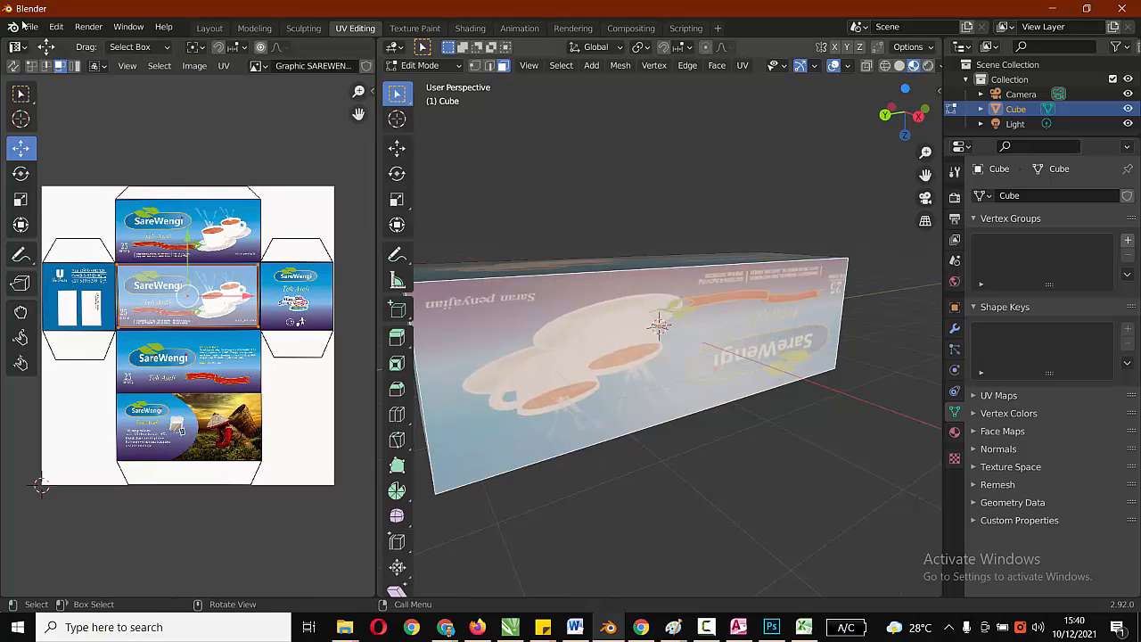
Select the long face mapped to the uppermost cups panel together with its whole UV island.
{"action": "middle_click_drag", "start_coordinate": [655, 473], "coordinate": [486, 384]}
{"action": "left_click", "coordinate": [660, 326]}
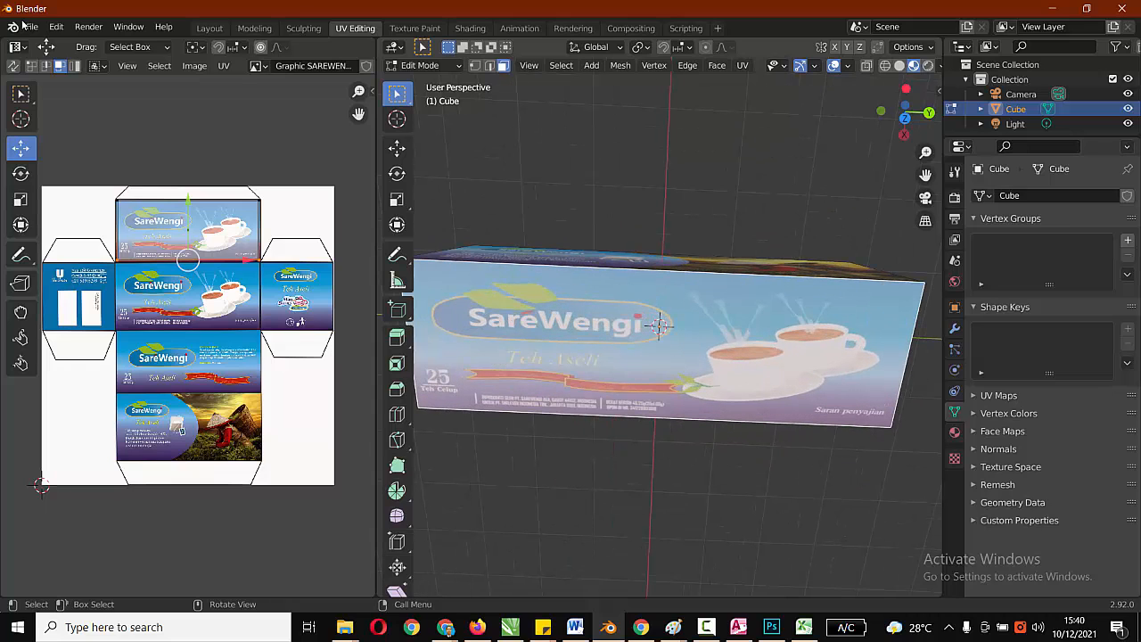
{"action": "key", "text": "a"}
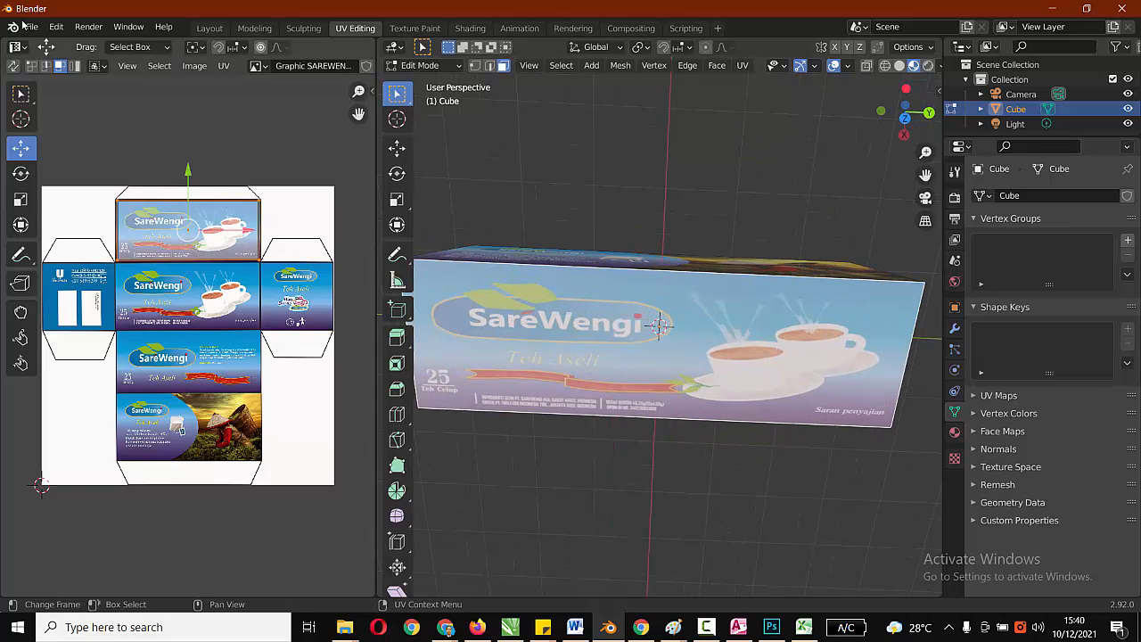
{"action": "mouse_move", "coordinate": [187, 230]}
{"action": "left_mouse_down"}
{"action": "mouse_move", "coordinate": [222, 228]}
{"action": "mouse_move", "coordinate": [220, 243]}
{"action": "mouse_move", "coordinate": [200, 238]}
{"action": "left_mouse_up"}
{"action": "key", "text": "Escape"}
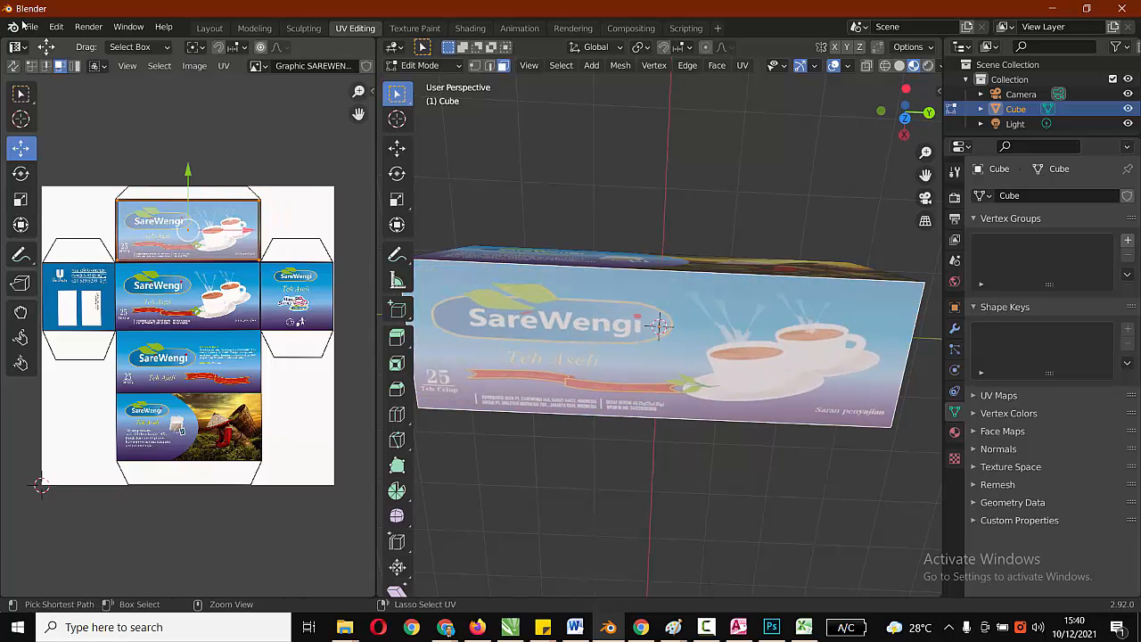